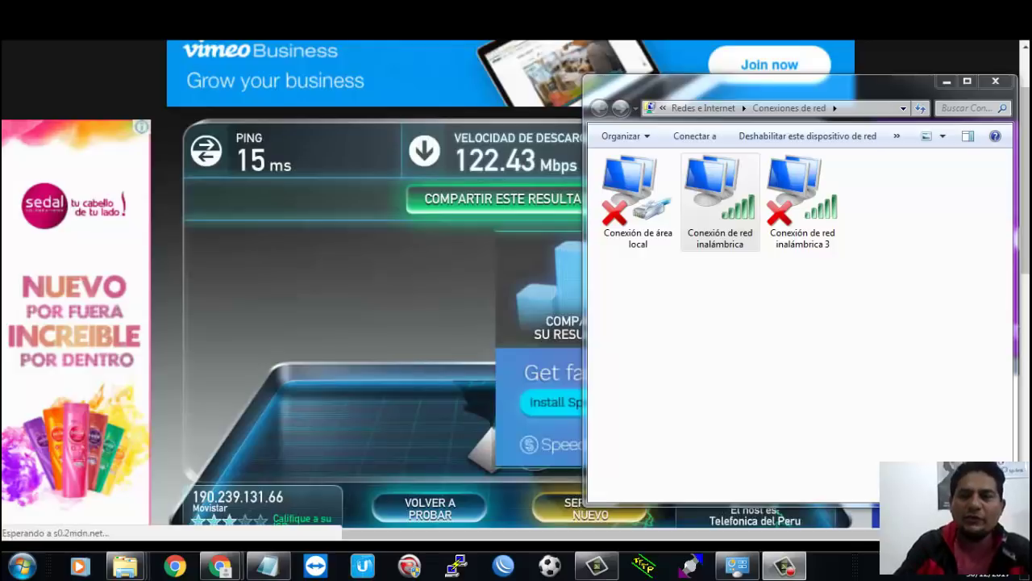
Step: Close the Conexiones de red window to reveal the 15 ms, 122.43/12.12 Mbps result
click(995, 81)
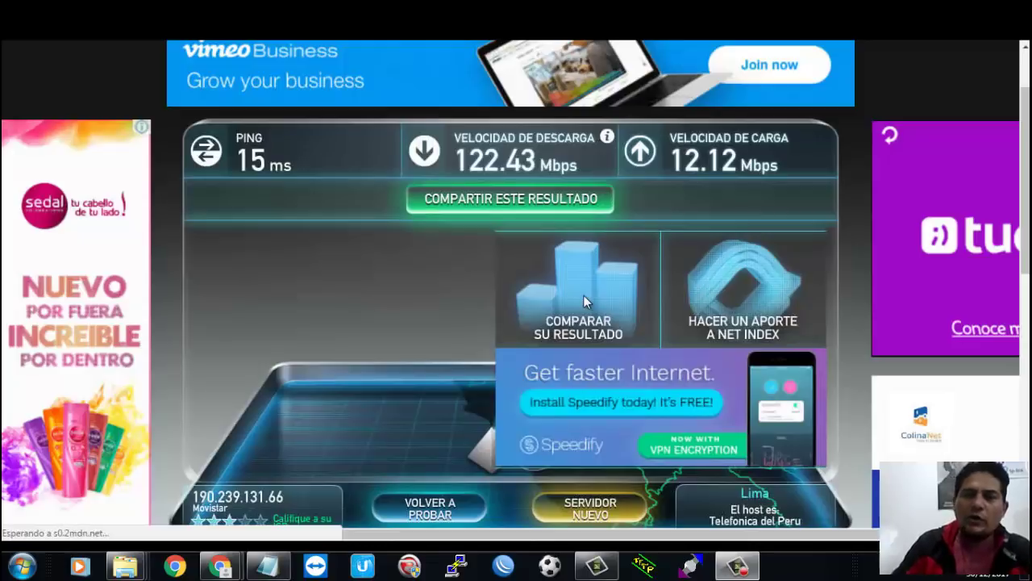
key(super)
key(super)
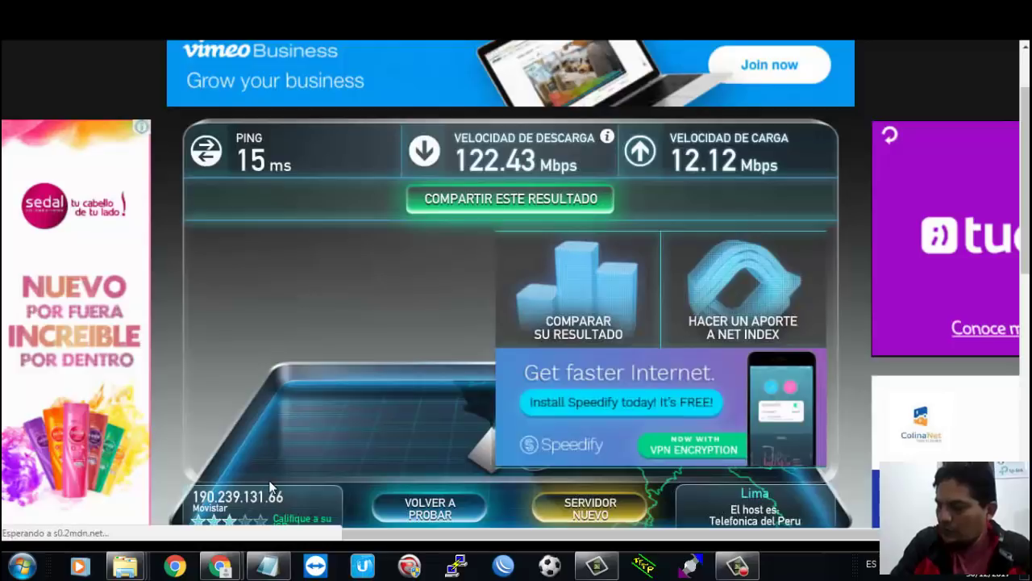
Step: Load ubnt.com downloads in a new maximized Chrome window and show the airMAX AC listing
click(175, 566)
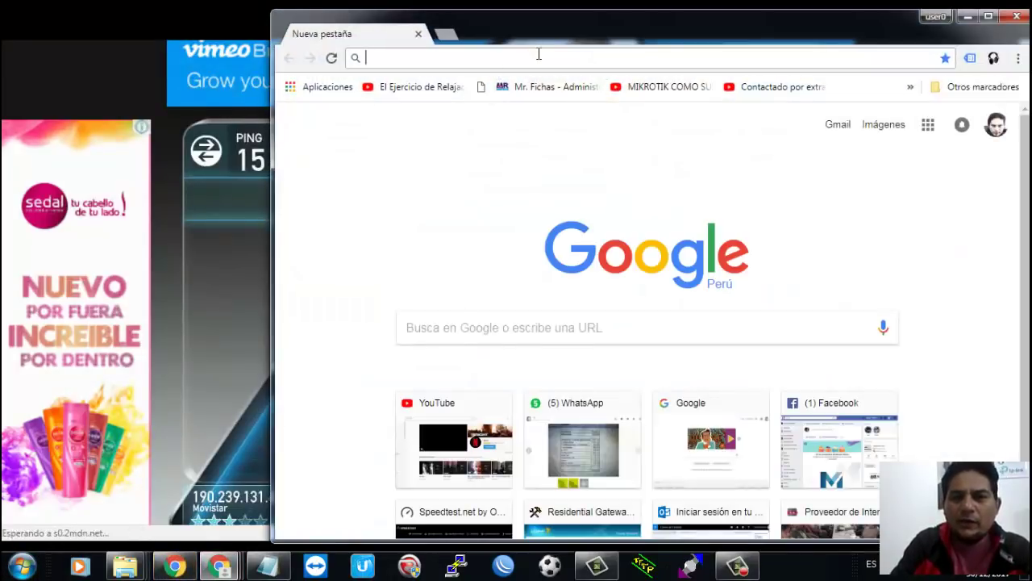
text(ubnt)
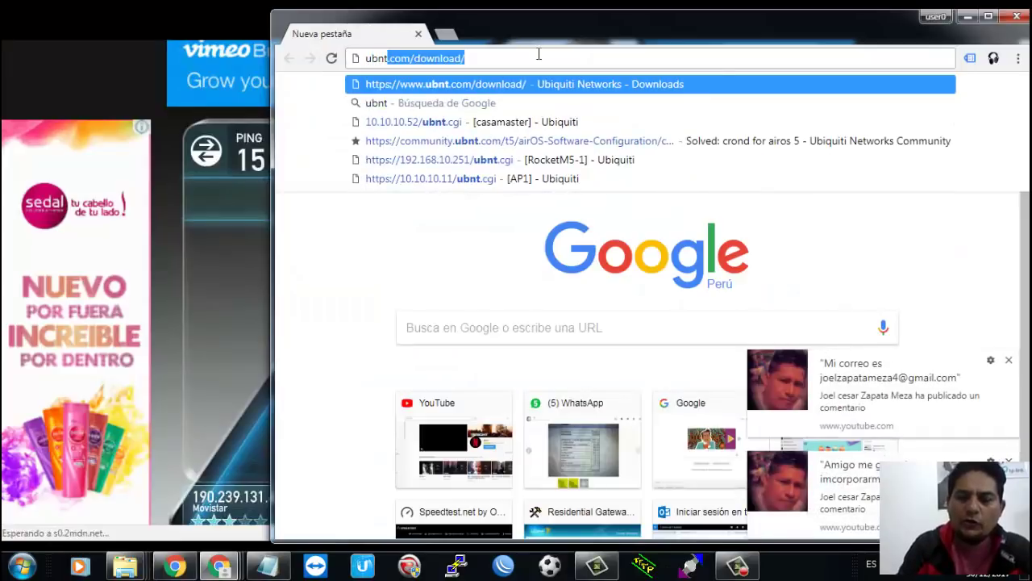
key(Return)
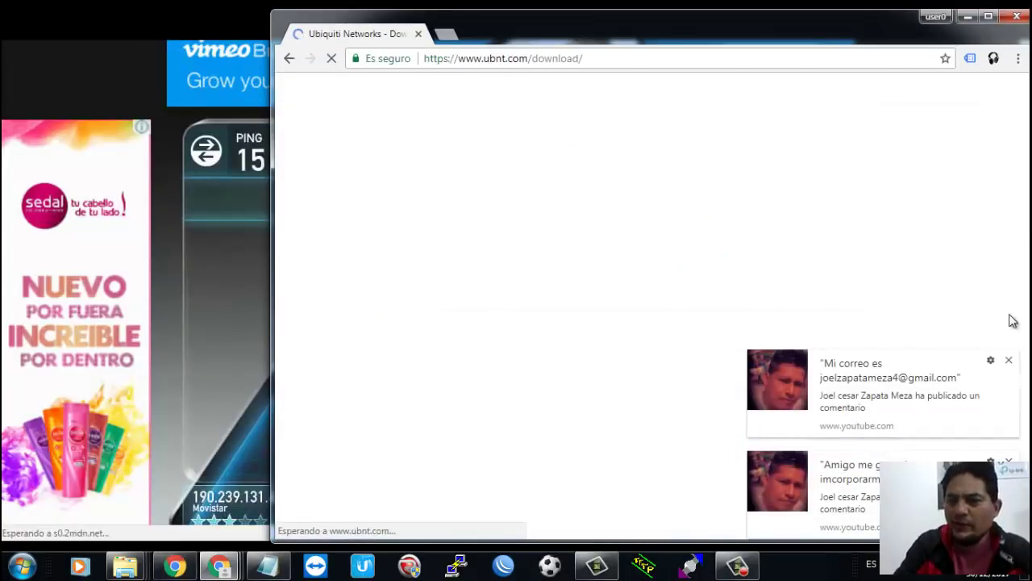
click(1009, 360)
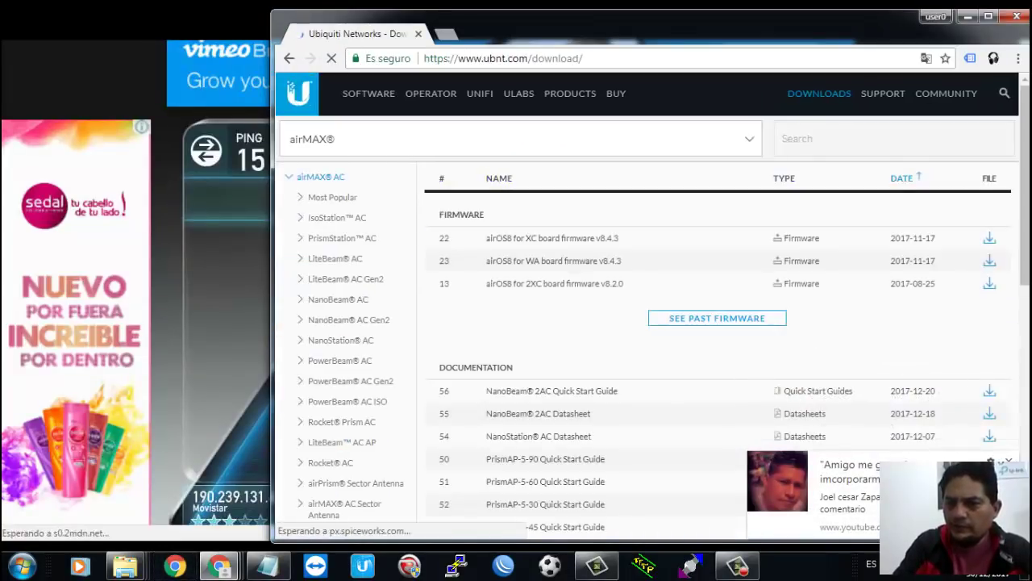
double_click(865, 38)
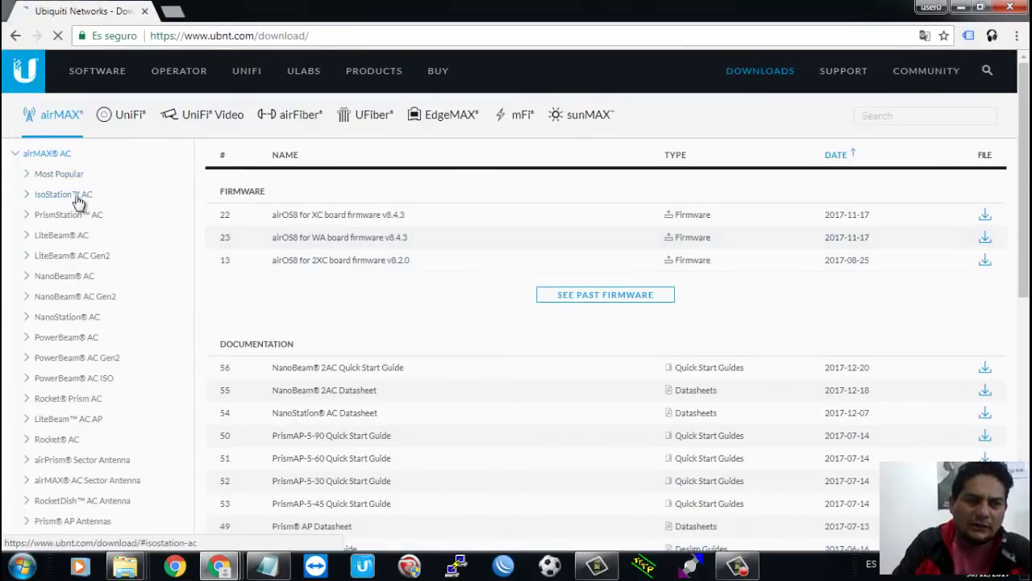
click(99, 482)
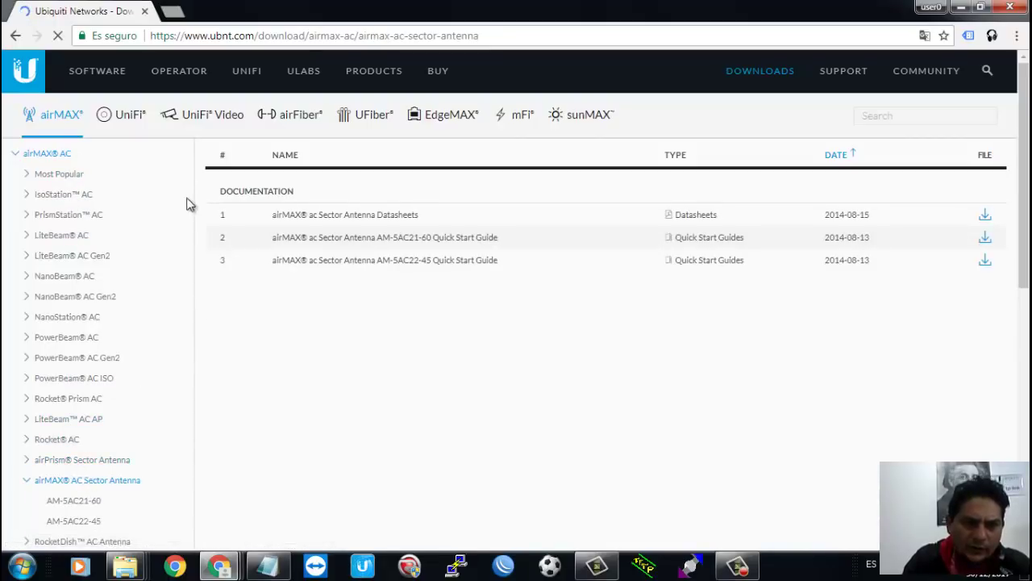
click(56, 158)
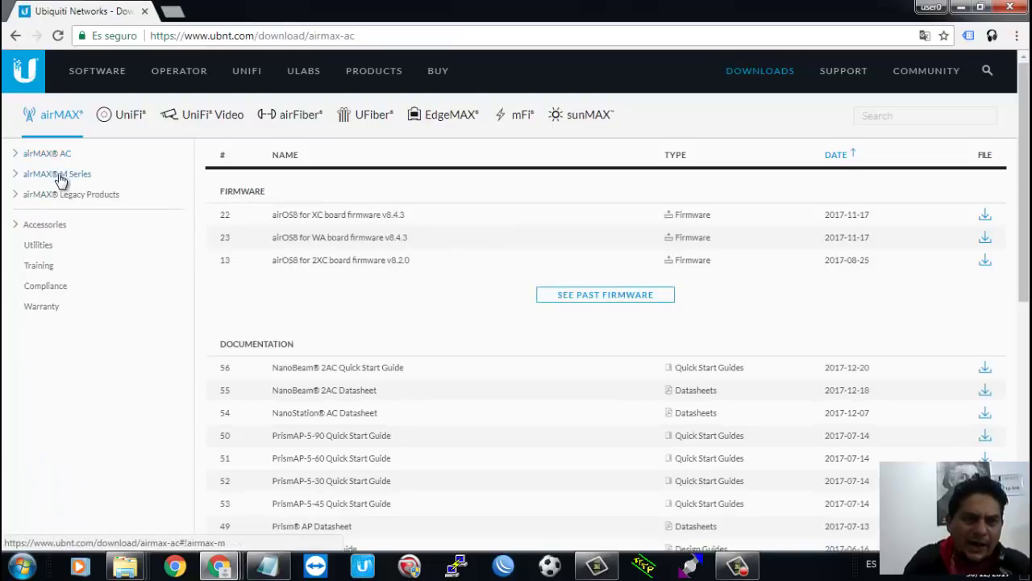
Step: Navigate to the airMAX M Series NanoBridge M NB-5G25 downloads
click(59, 177)
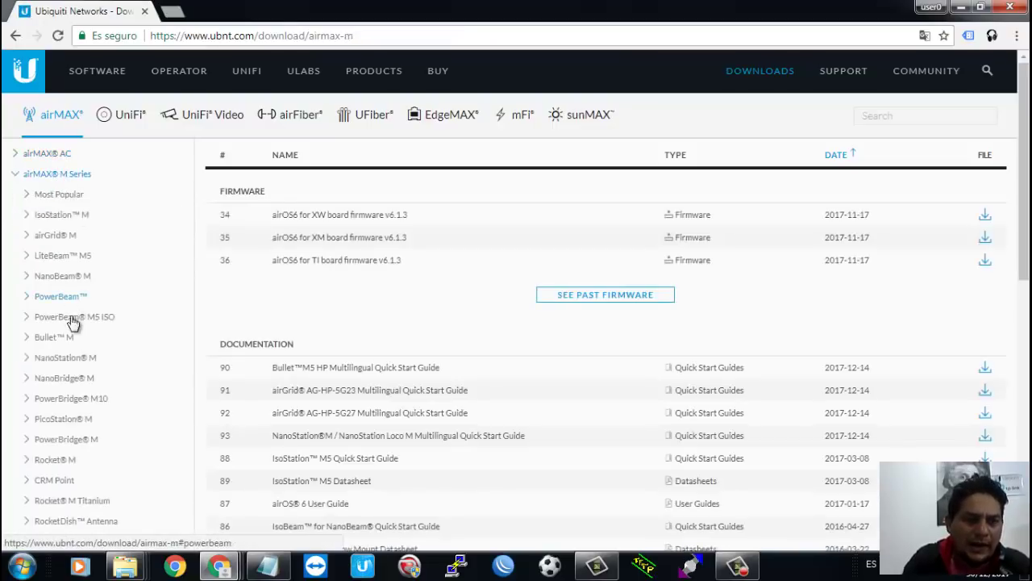
click(71, 384)
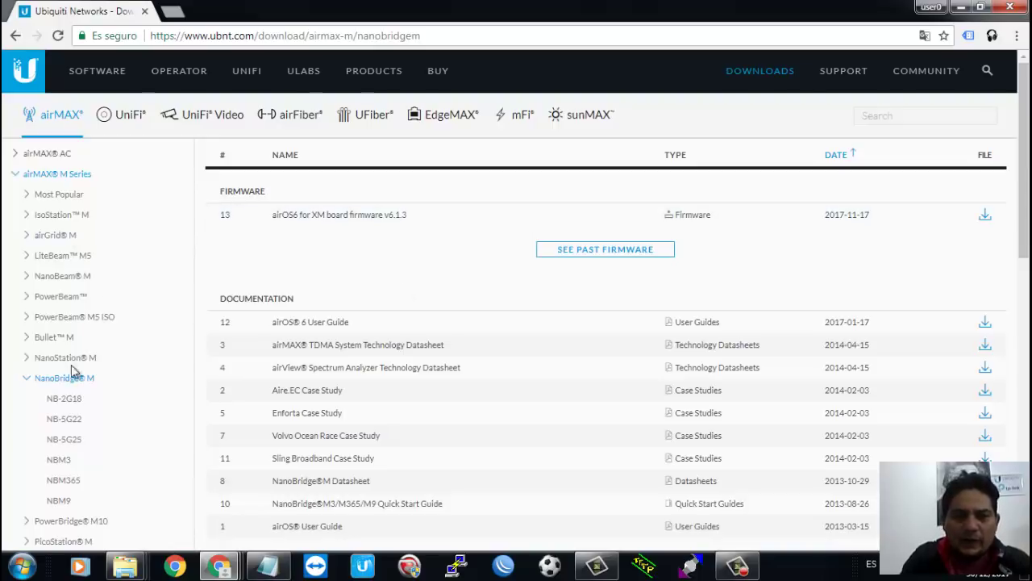
click(81, 439)
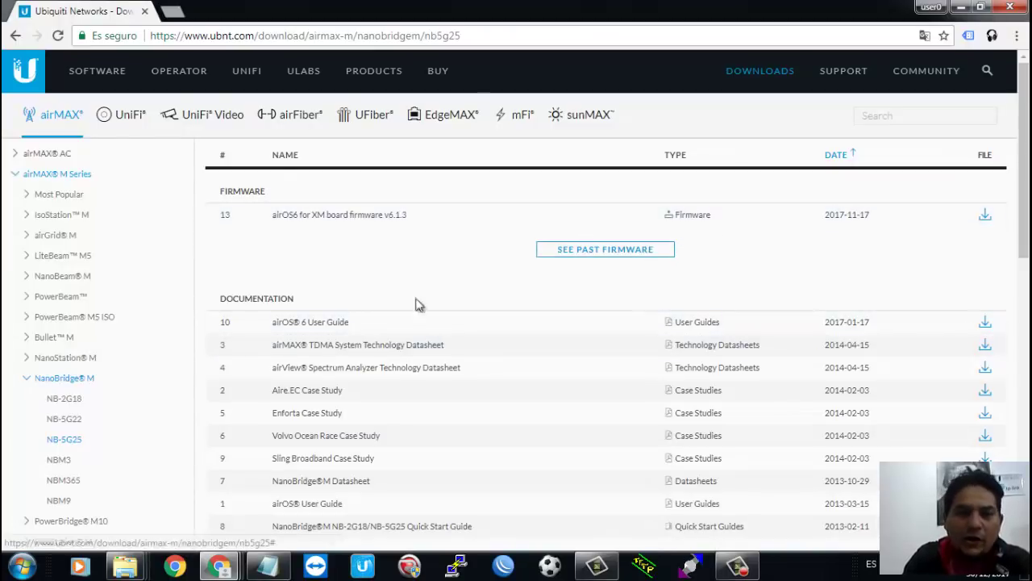
click(70, 258)
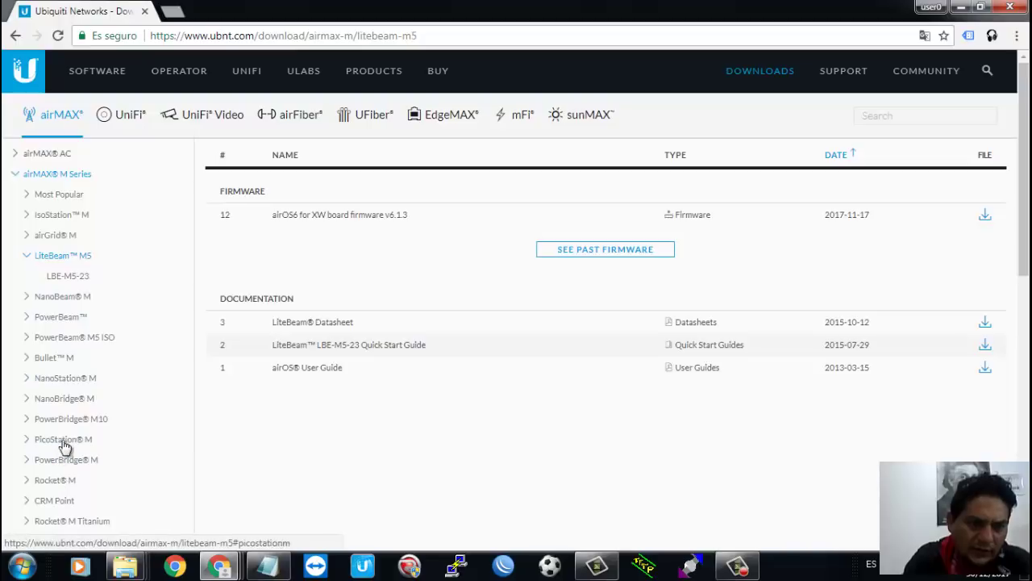
click(60, 400)
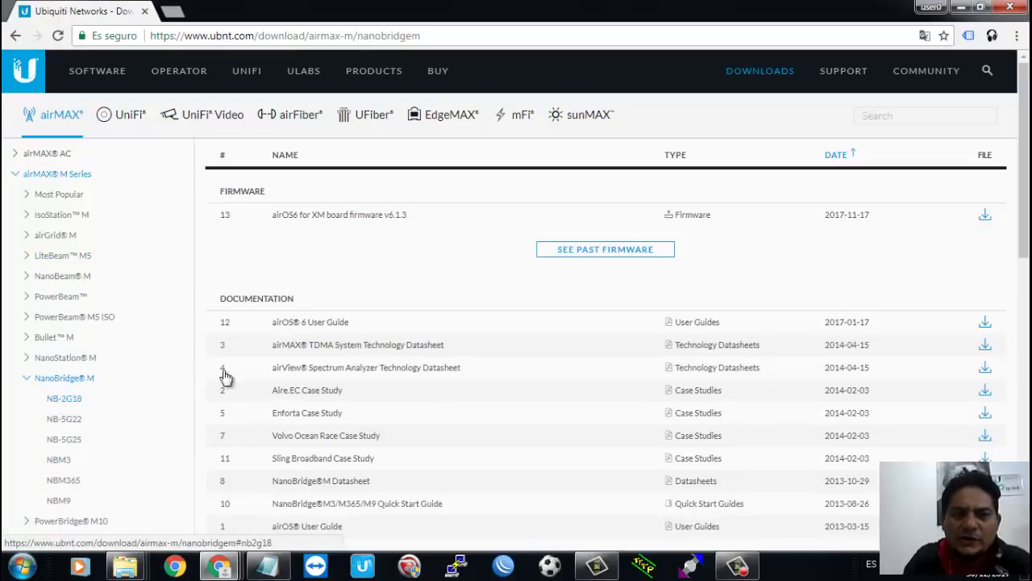
click(65, 439)
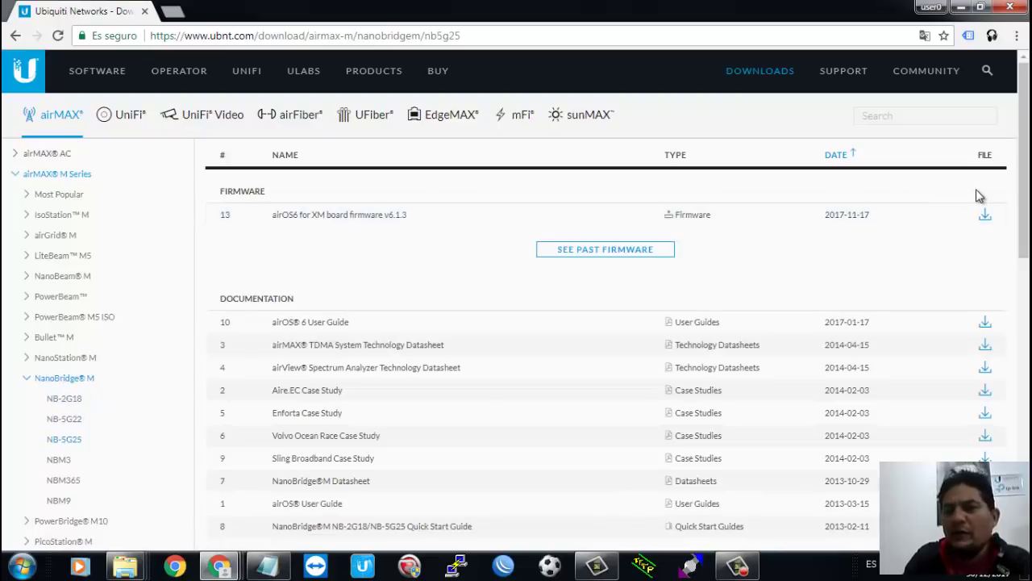
Step: Download the airOS6 v6.1.3 XM firmware and show Chrome's downloads list
click(986, 217)
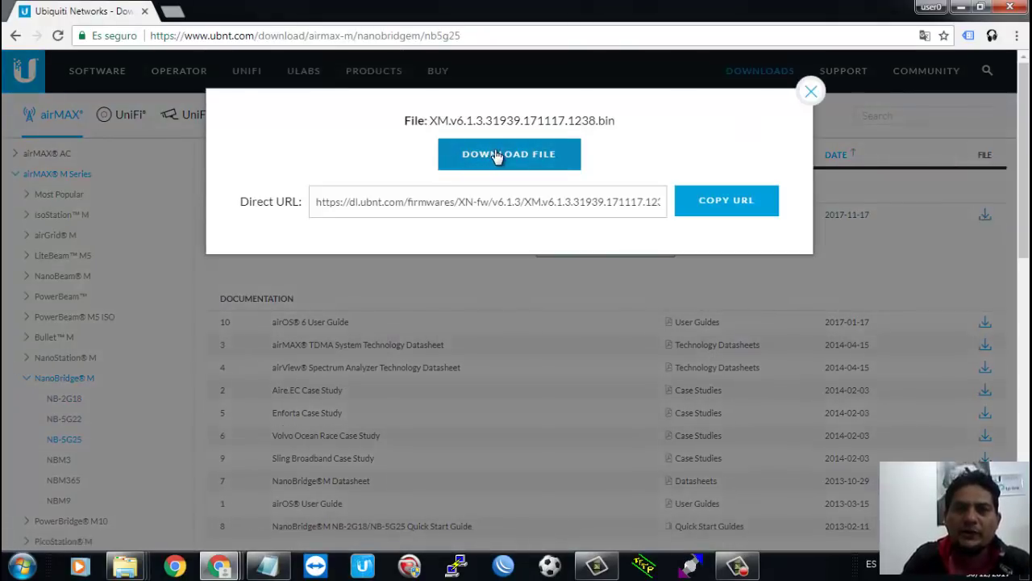
click(494, 152)
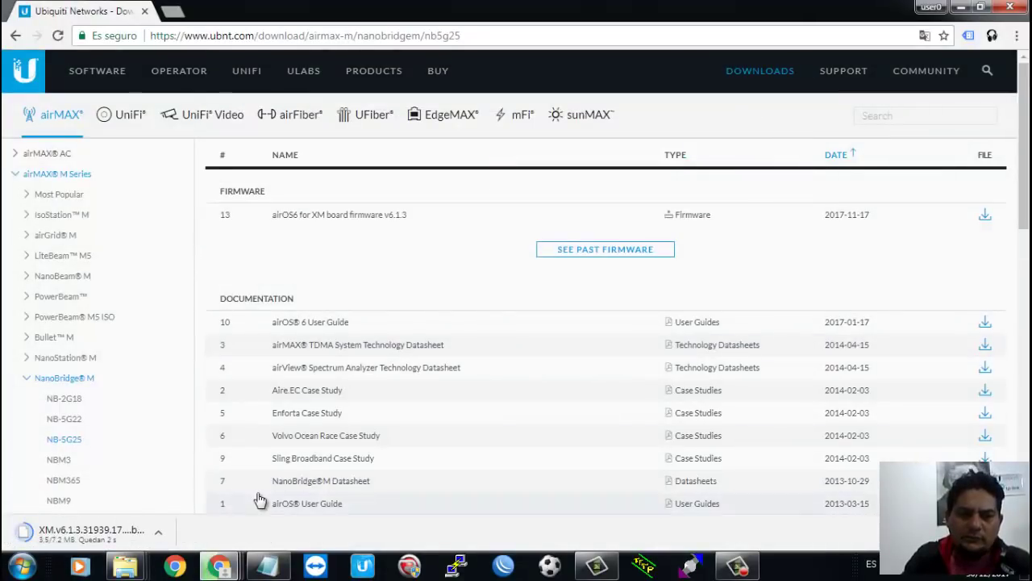
key(ctrl+j)
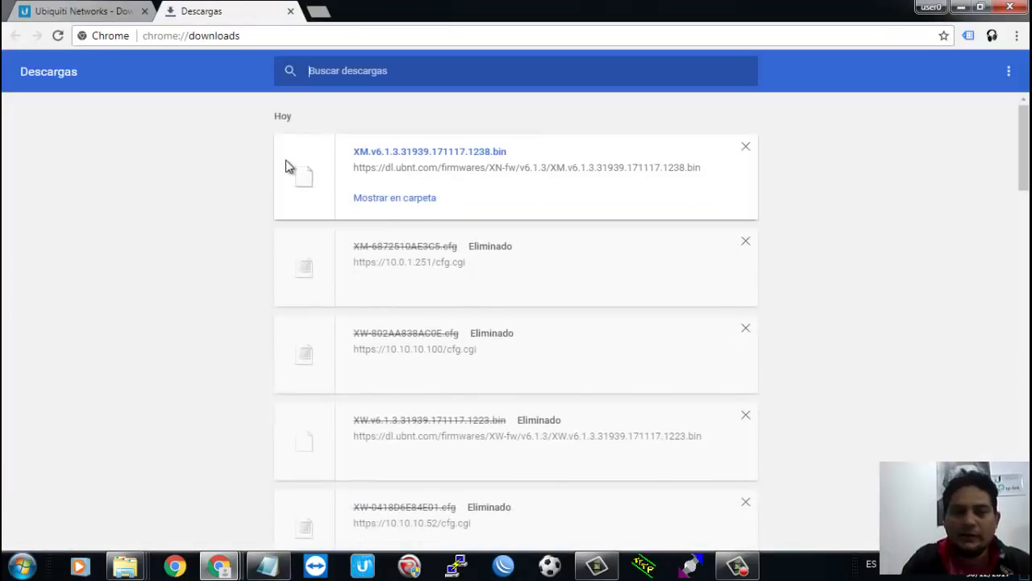
Step: Create a tempo folder on drive D: and paste XM.v6.1.3.31939.171117.1238.bin into it
click(403, 199)
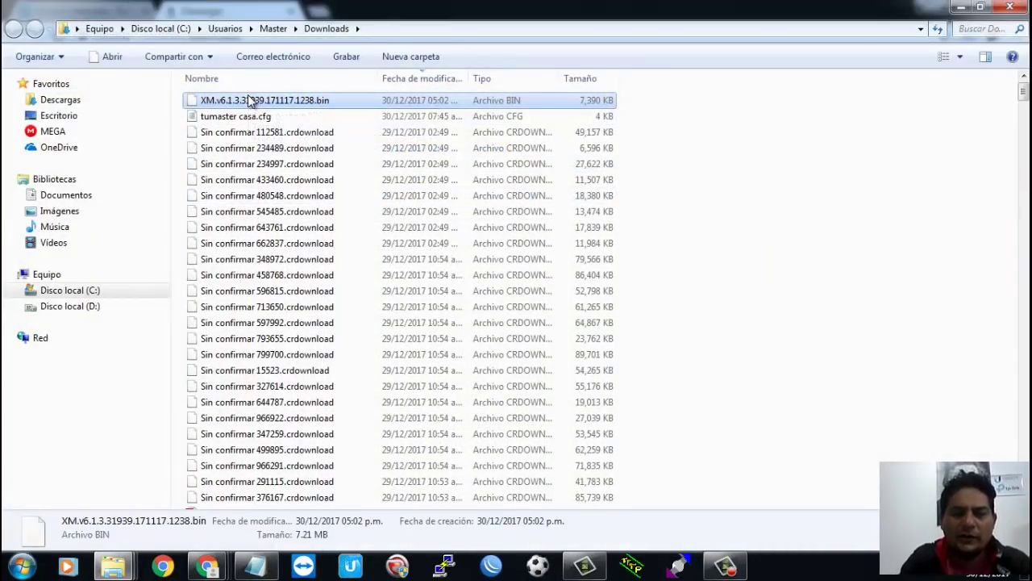
key(super+e)
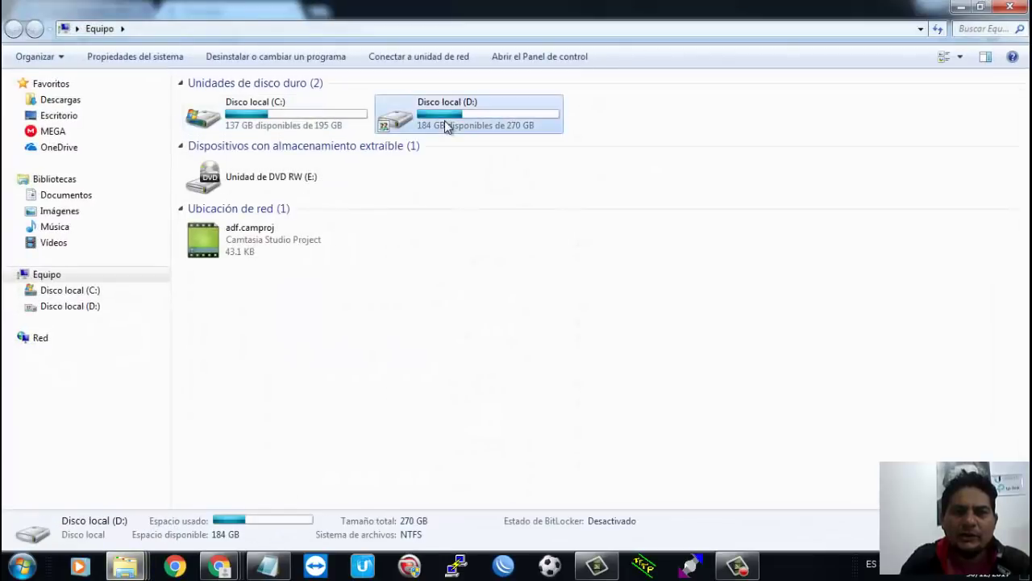
double_click(444, 120)
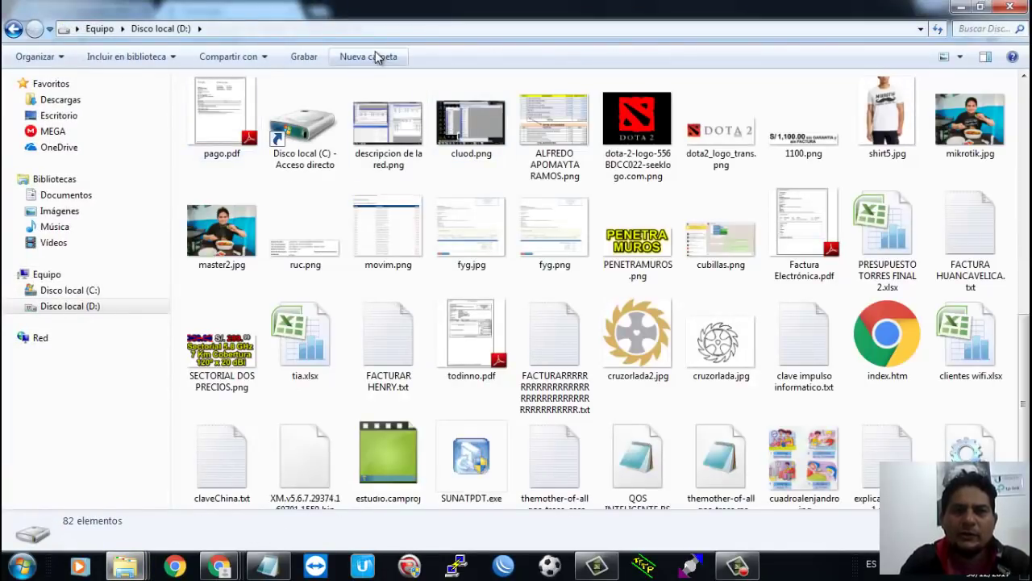
click(375, 57)
text(tempo)
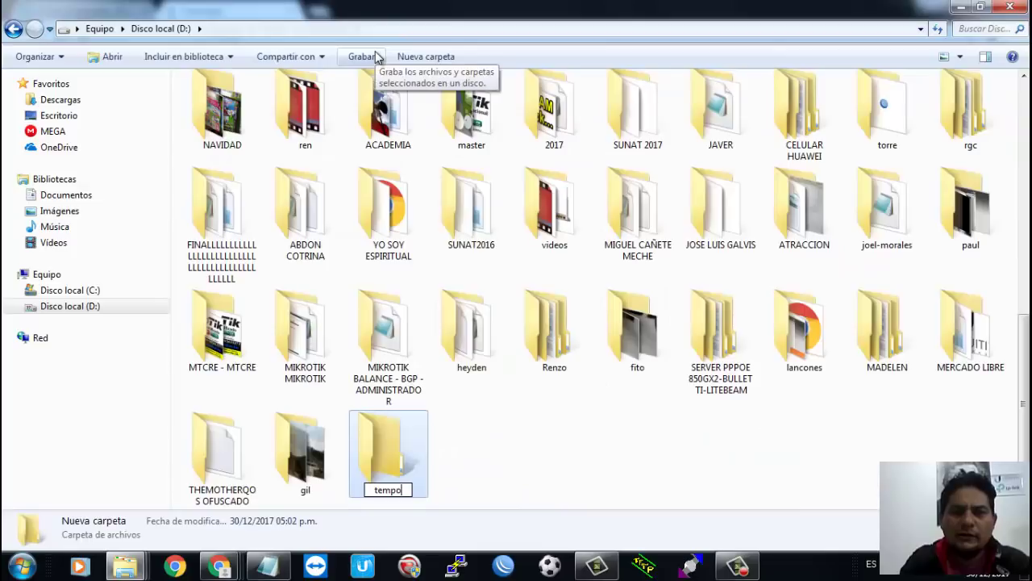
key(Return)
key(Return)
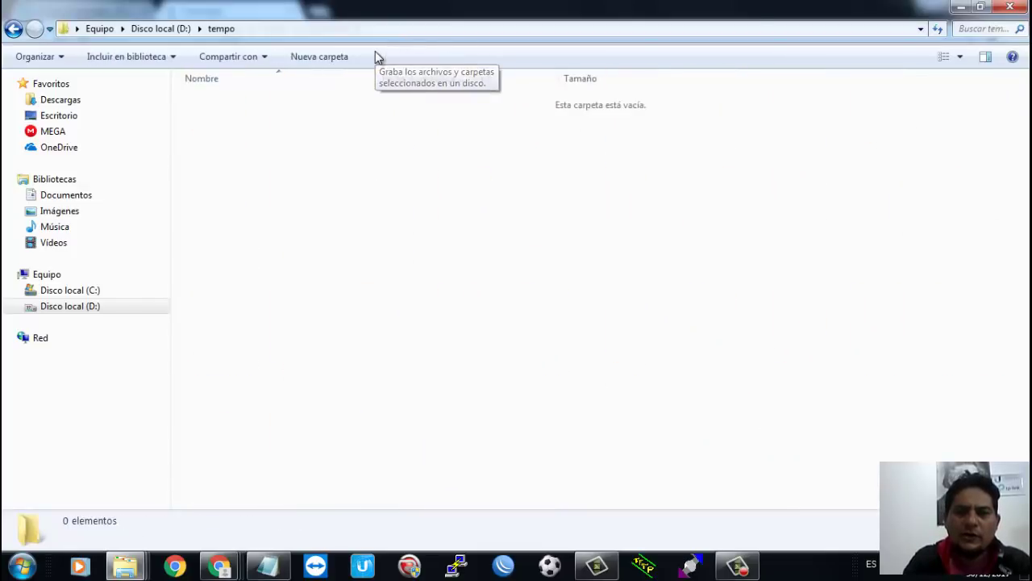
key(ctrl+v)
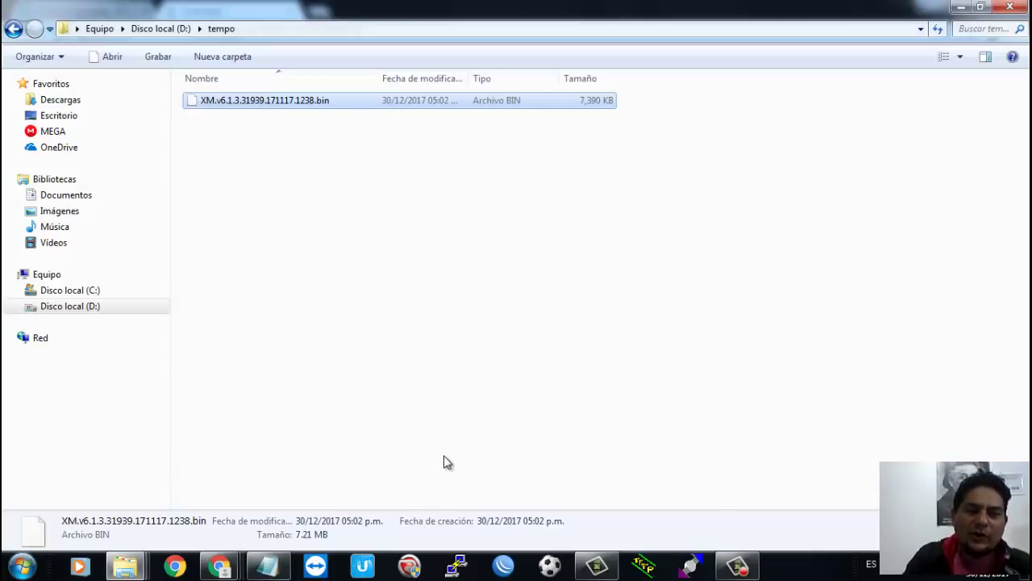
click(219, 566)
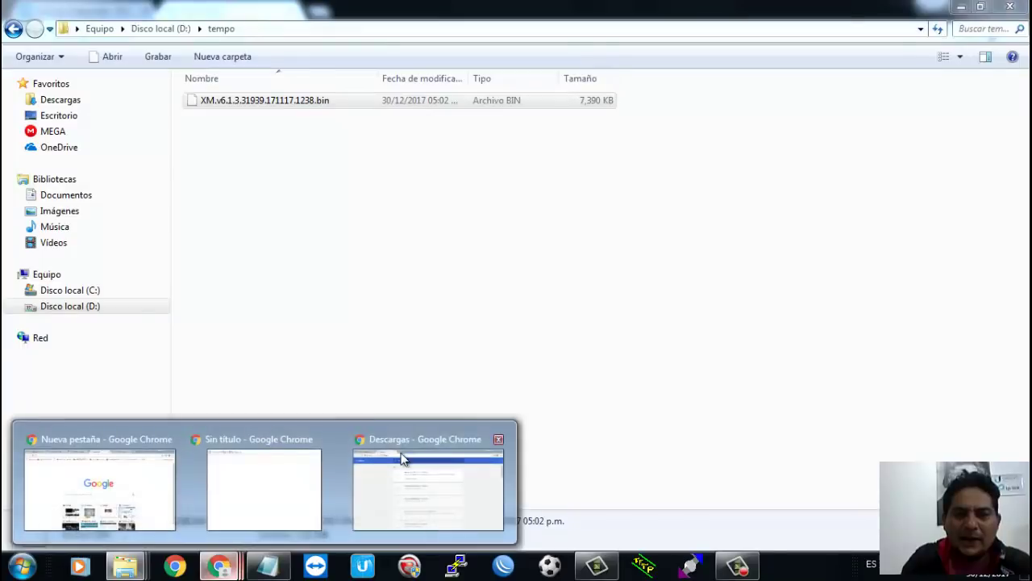
Step: Go from putty.org to the PuTTY latest release download page in a new tab
click(417, 488)
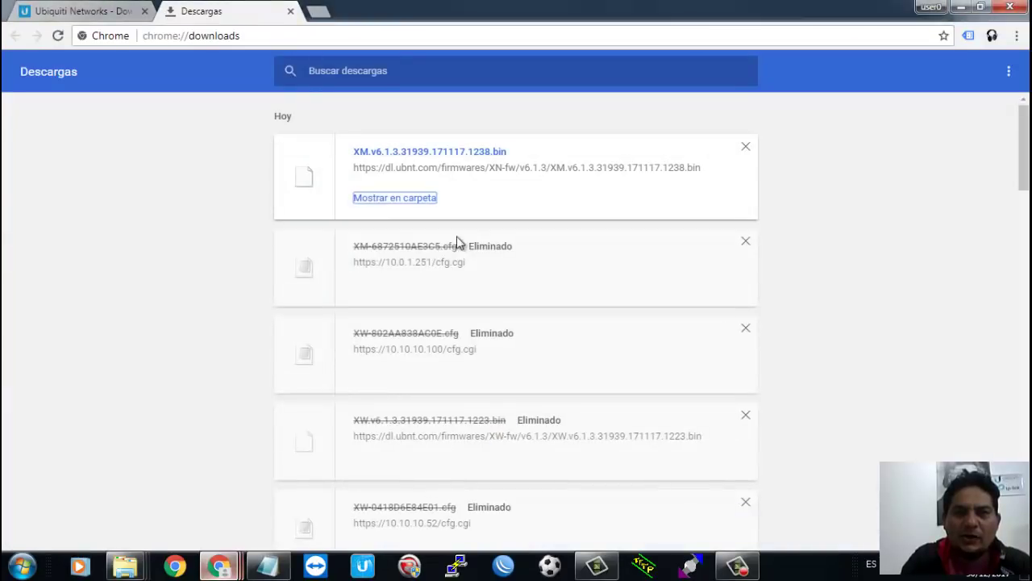
click(319, 11)
text(putty)
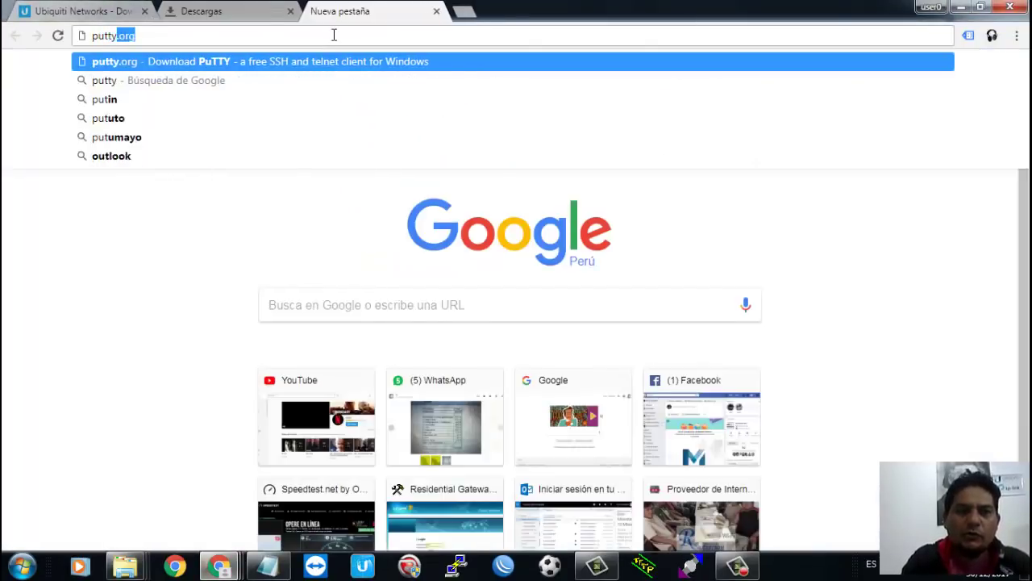
key(Return)
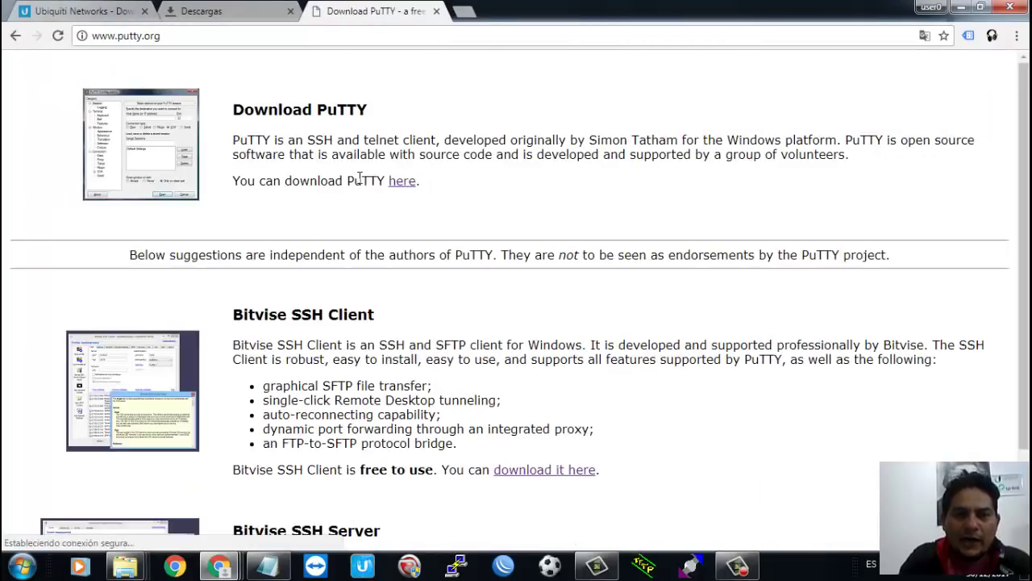
click(403, 184)
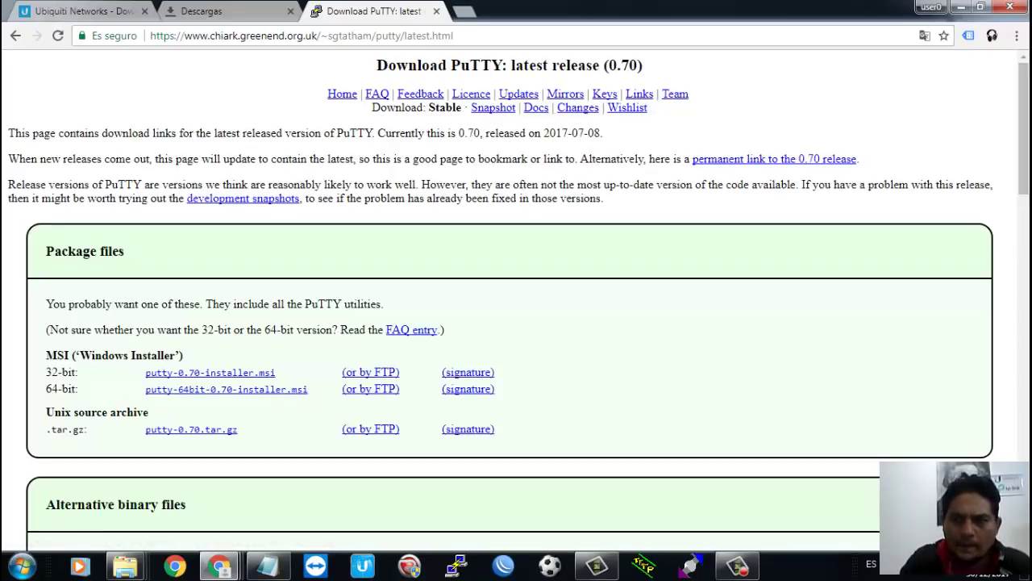
scroll(496, 117, down, 5)
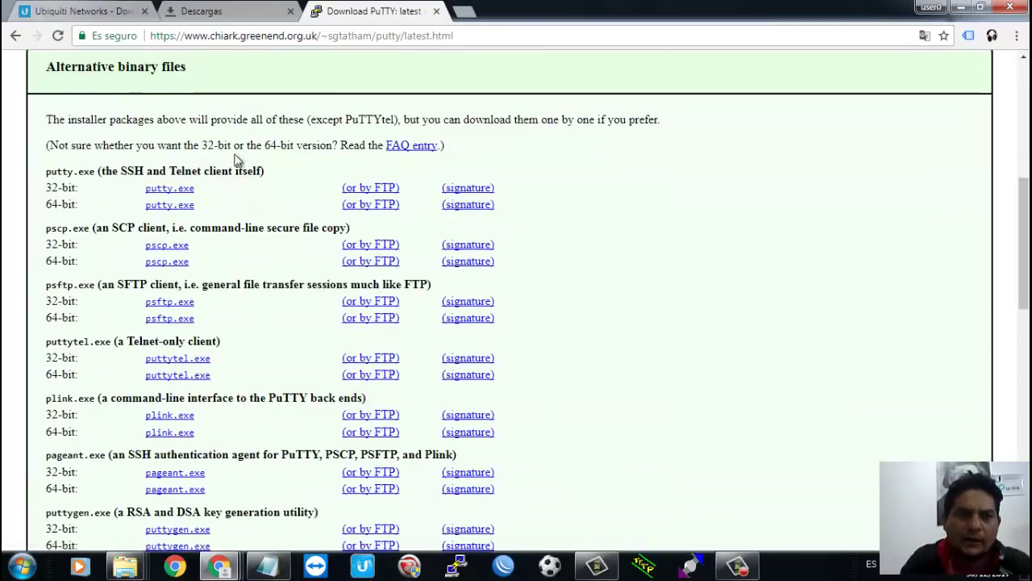
Step: Download the 32-bit putty.exe and show the downloaded file in its folder
click(180, 194)
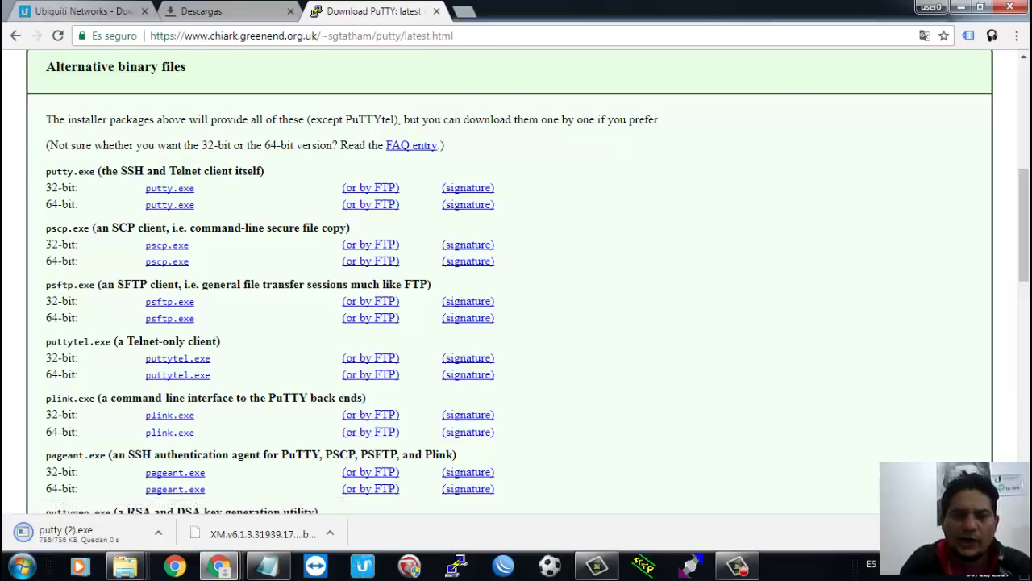
key(ctrl+j)
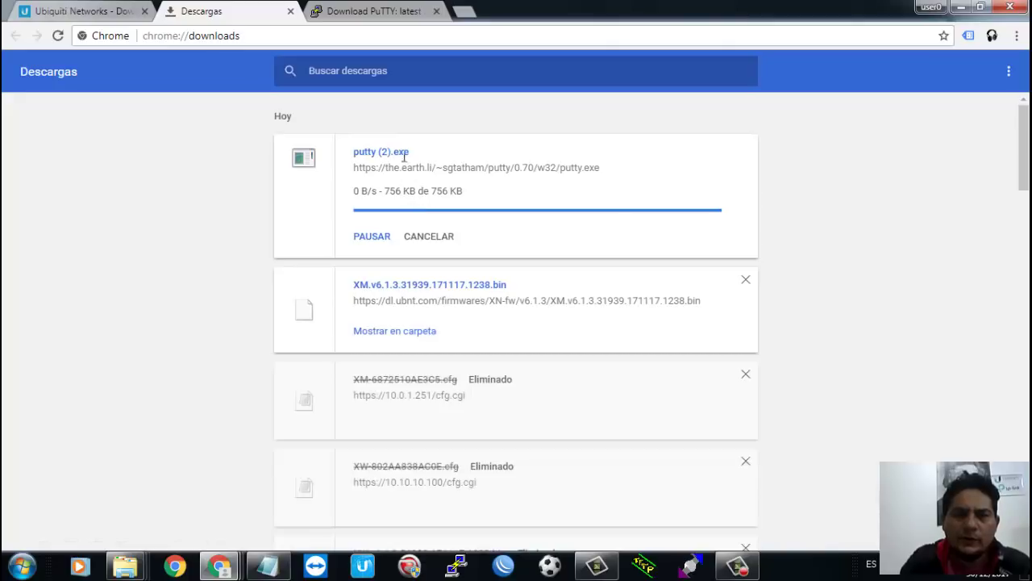
click(415, 198)
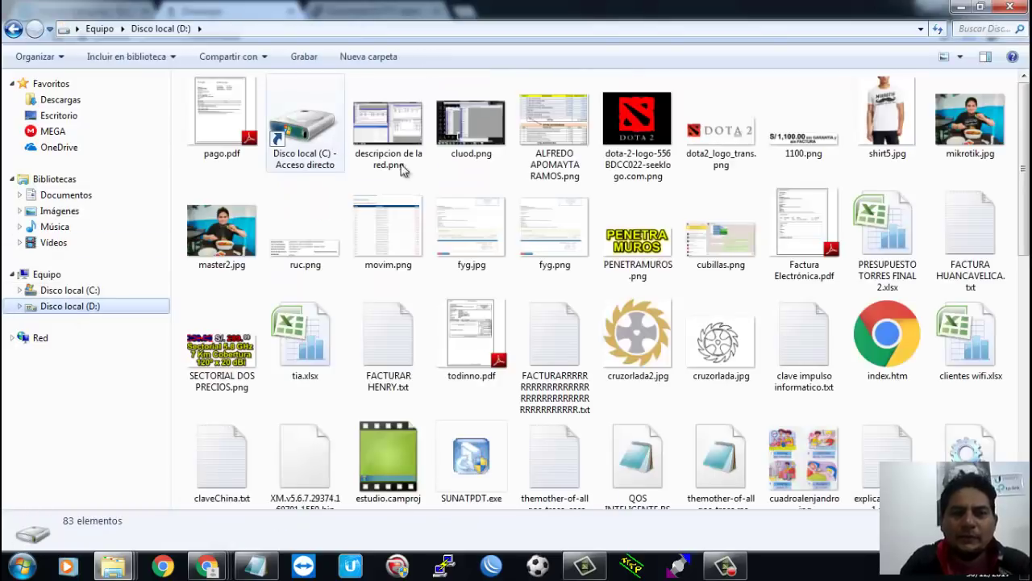
Step: Open D:\tempo and paste putty (2).exe beside the firmware file
key(Right)
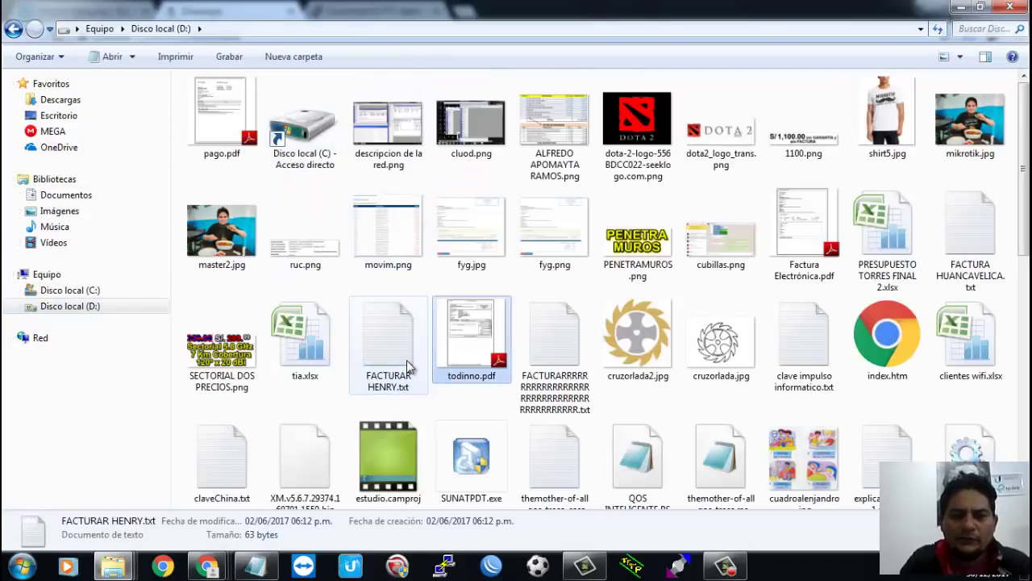
scroll(407, 367, down, 3)
key(Right)
key(Down)
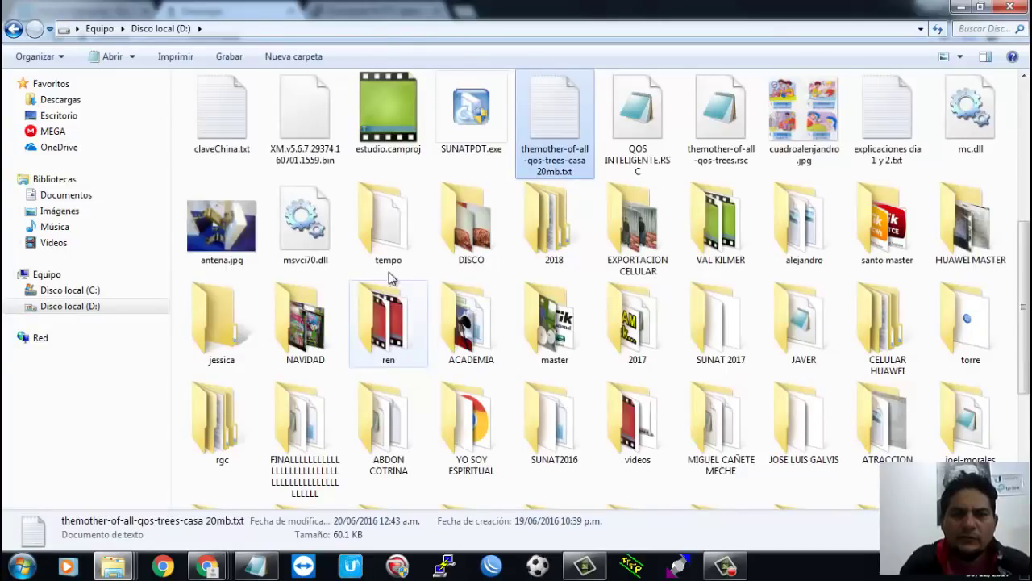
double_click(394, 232)
key(ctrl+v)
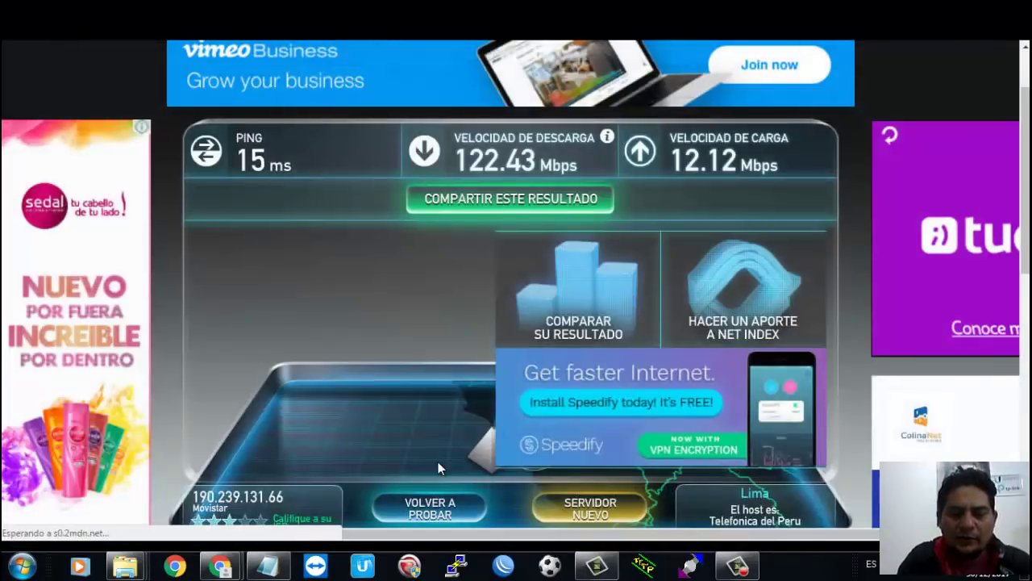
Step: Run ncpa.cpl from the Start menu search to open Network Connections
key(super+r)
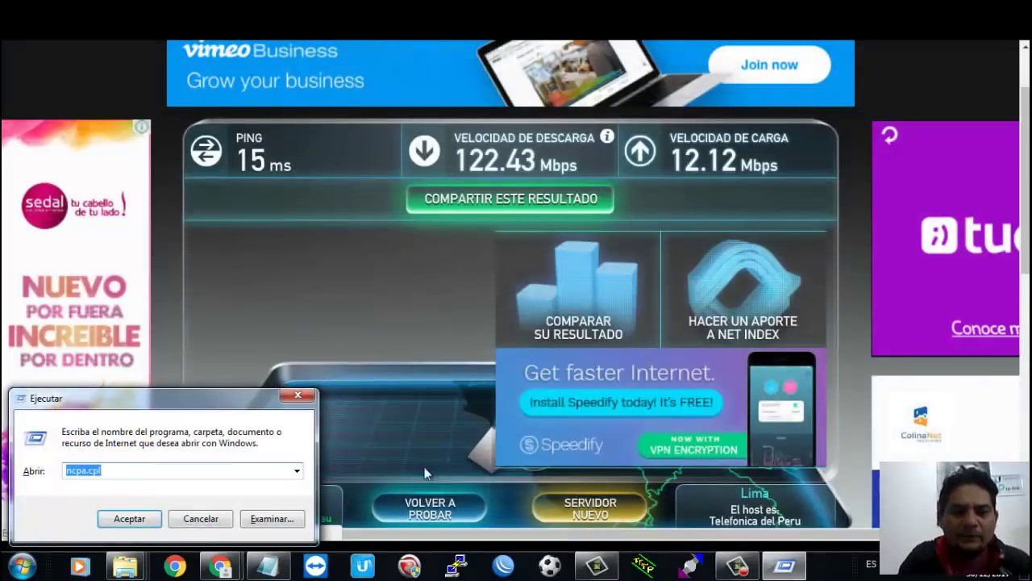
click(201, 519)
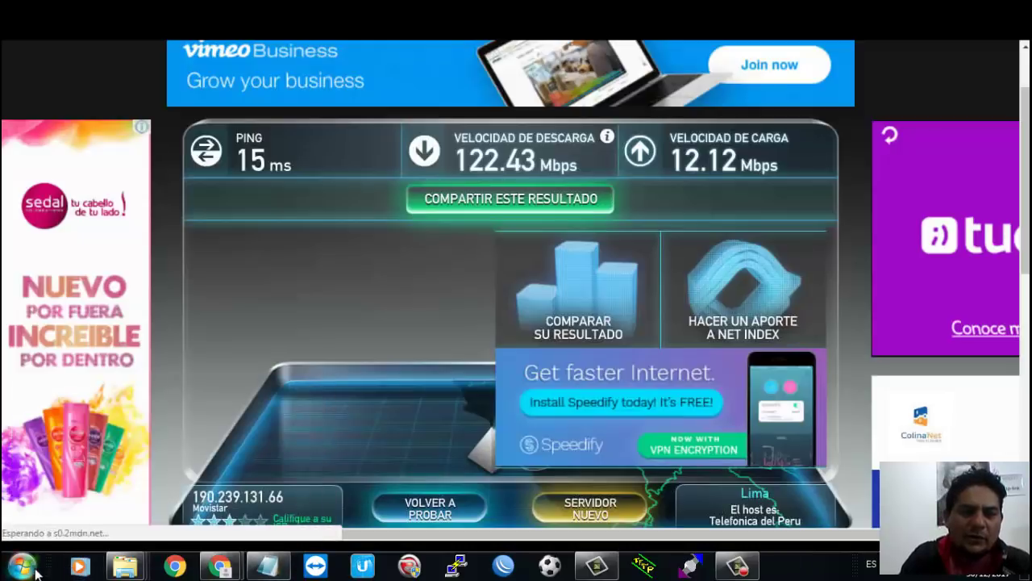
click(22, 565)
click(122, 526)
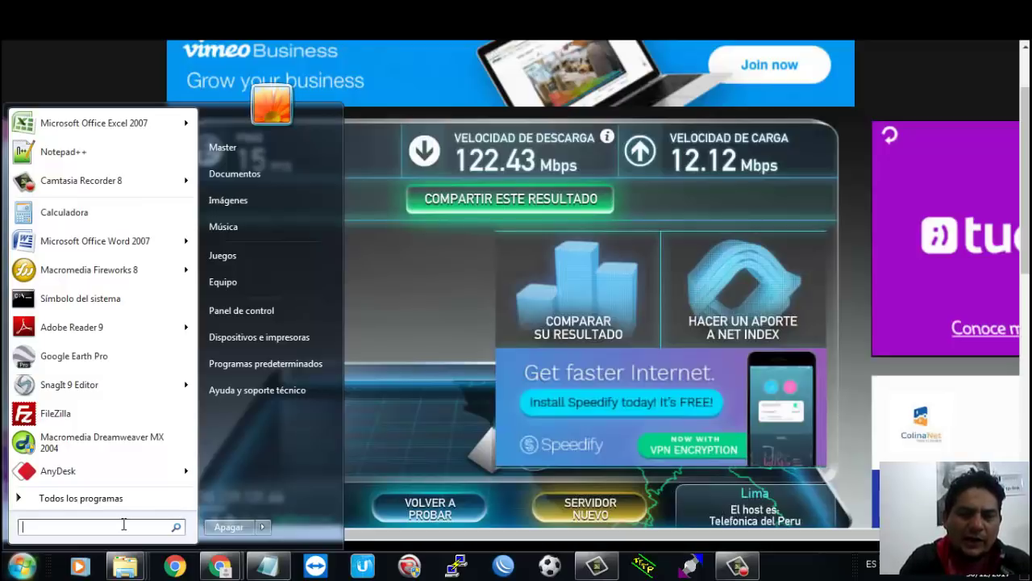
text(ncpa)
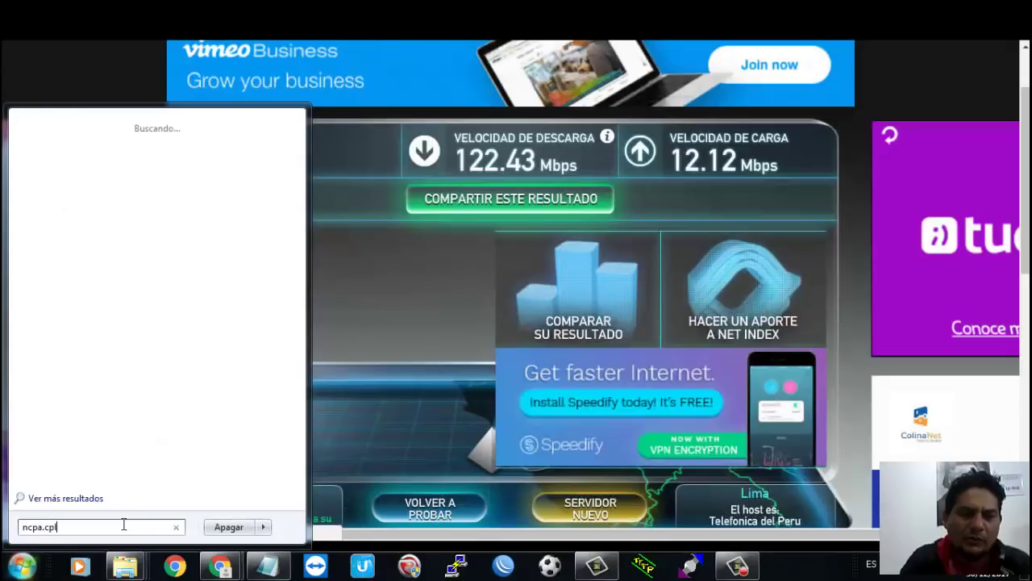
text(.cpl)
key(Return)
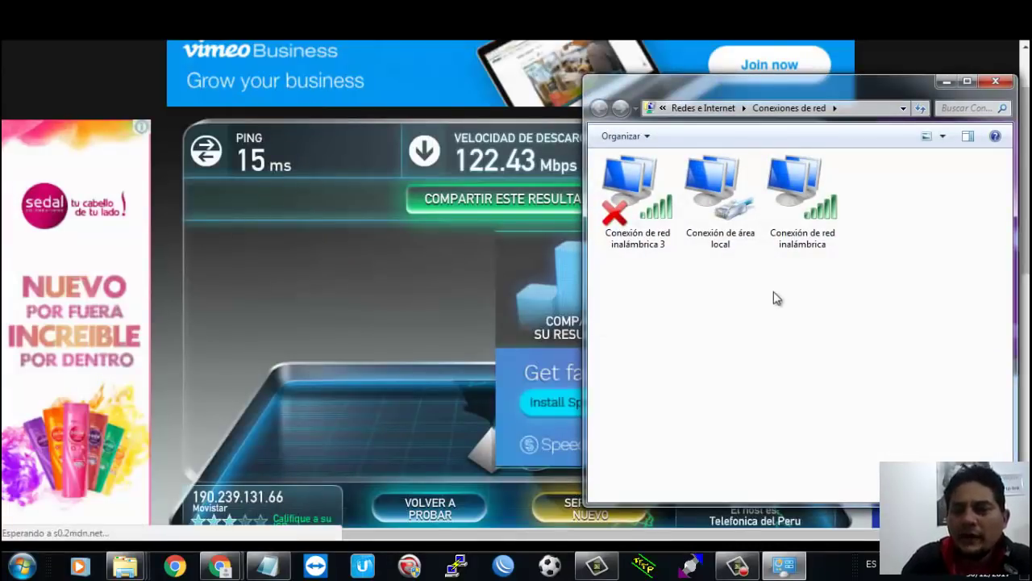
Step: Disable the wireless connection and open the local area connection's properties
click(806, 201)
click(703, 202)
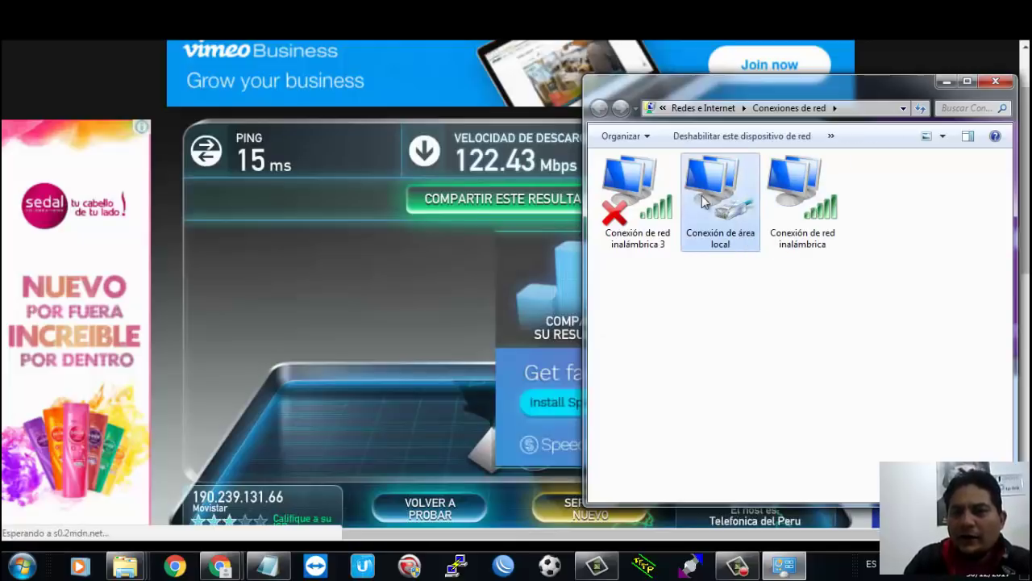
click(787, 206)
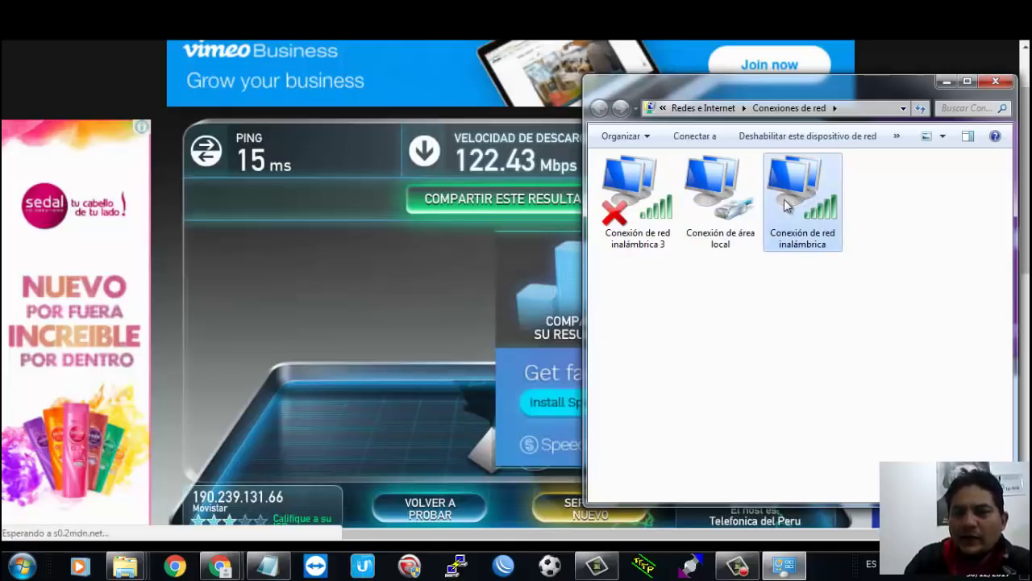
click(795, 137)
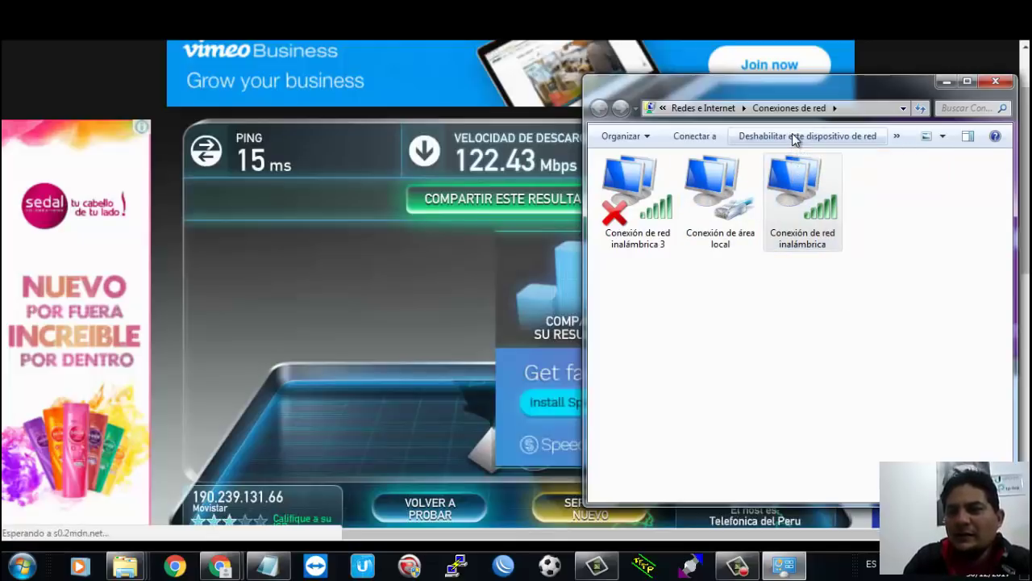
click(708, 198)
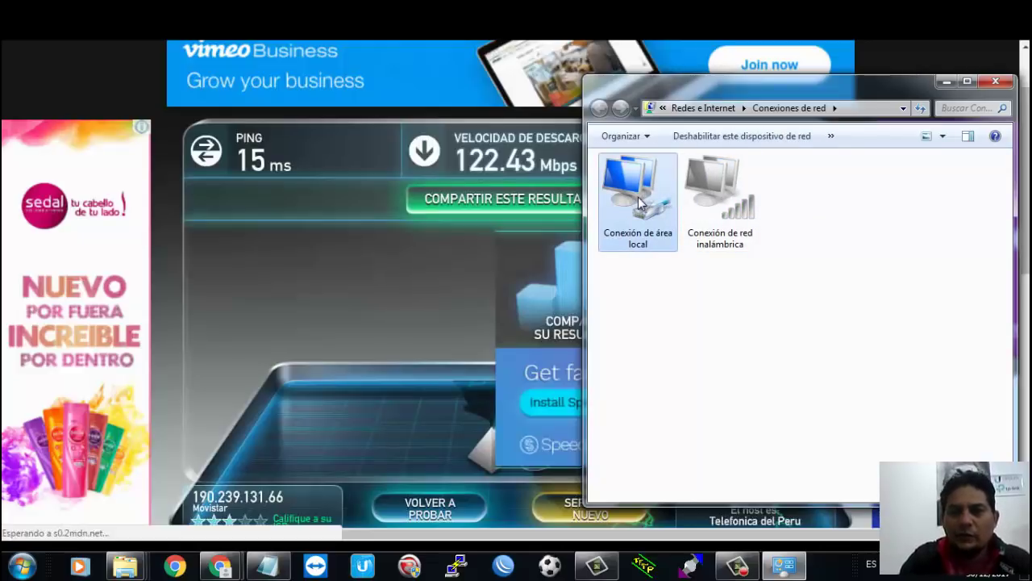
right_click(641, 203)
click(699, 344)
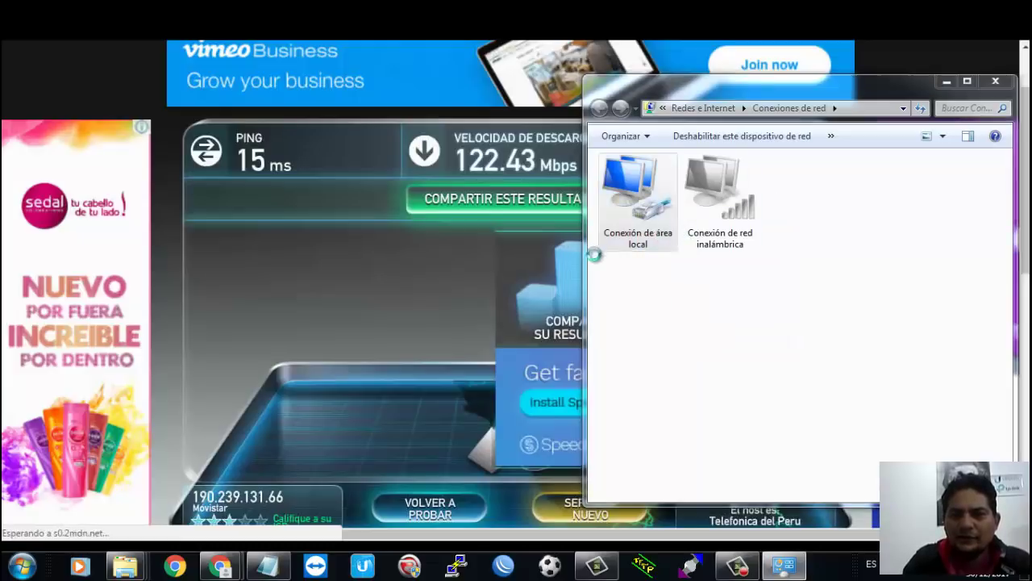
Step: Set static IPv4 192.168.1.3, mask 255.255.255.0, gateway 192.168.1.1 and apply it
double_click(728, 319)
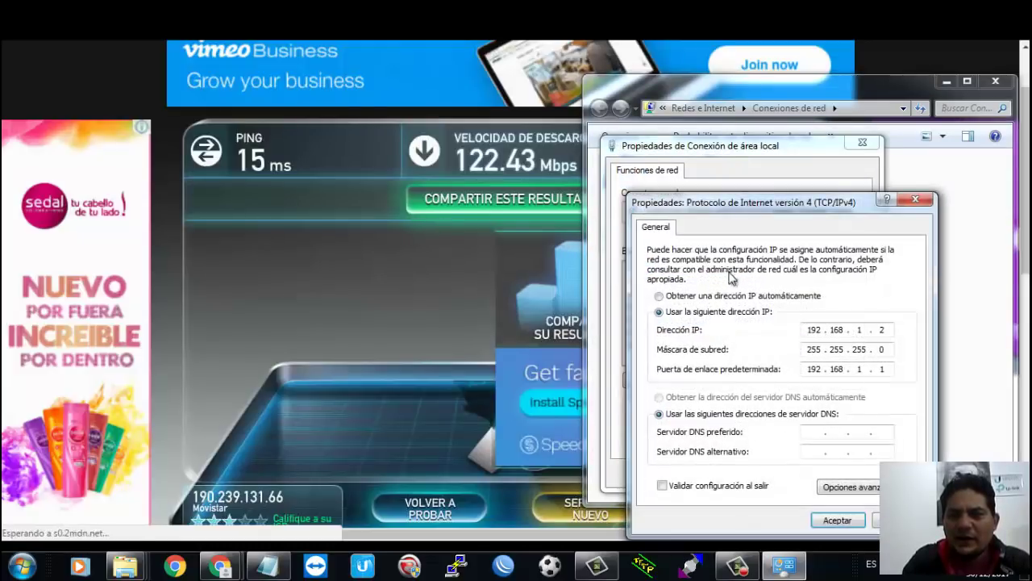
click(730, 295)
click(730, 396)
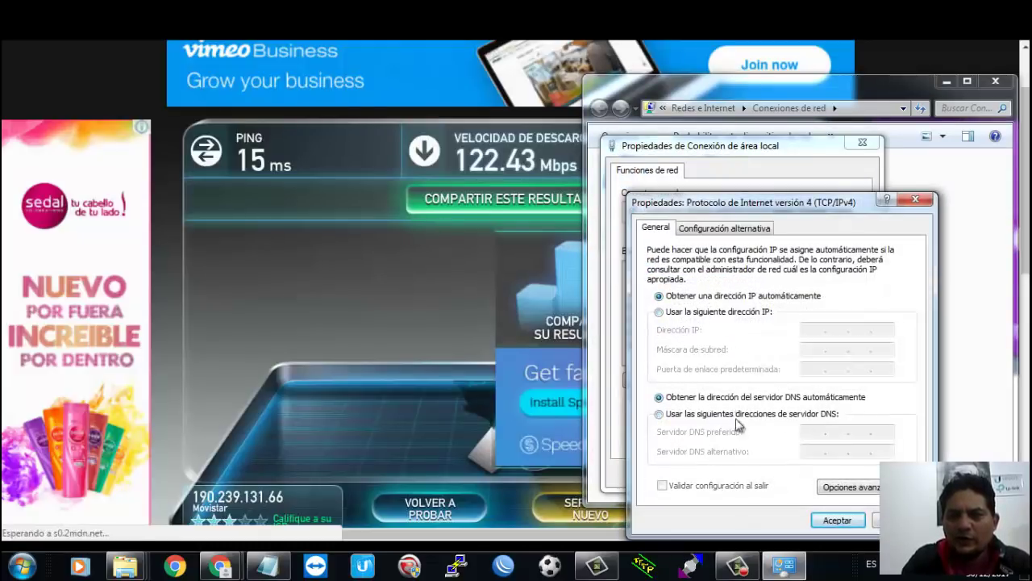
click(736, 311)
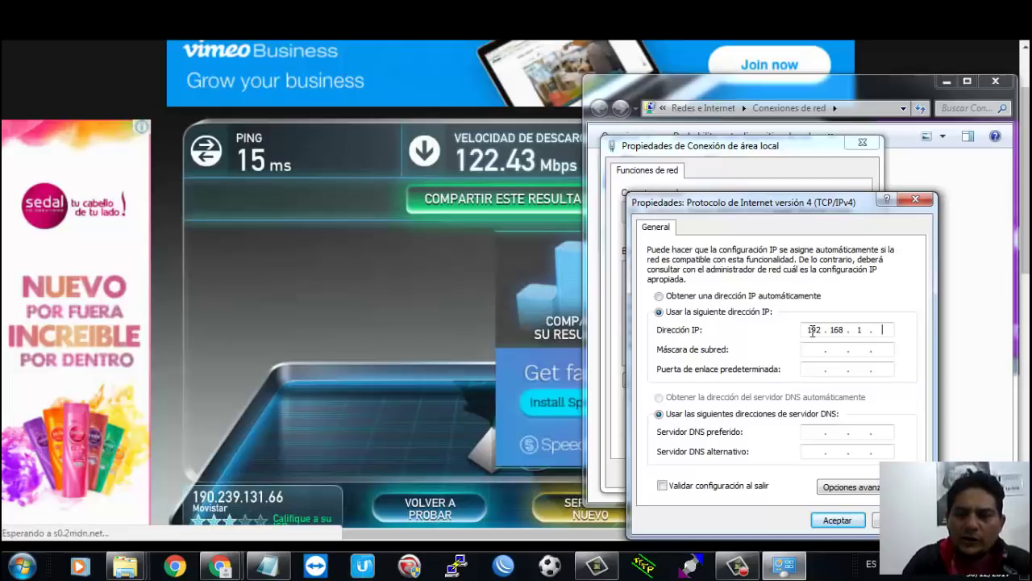
key(Tab)
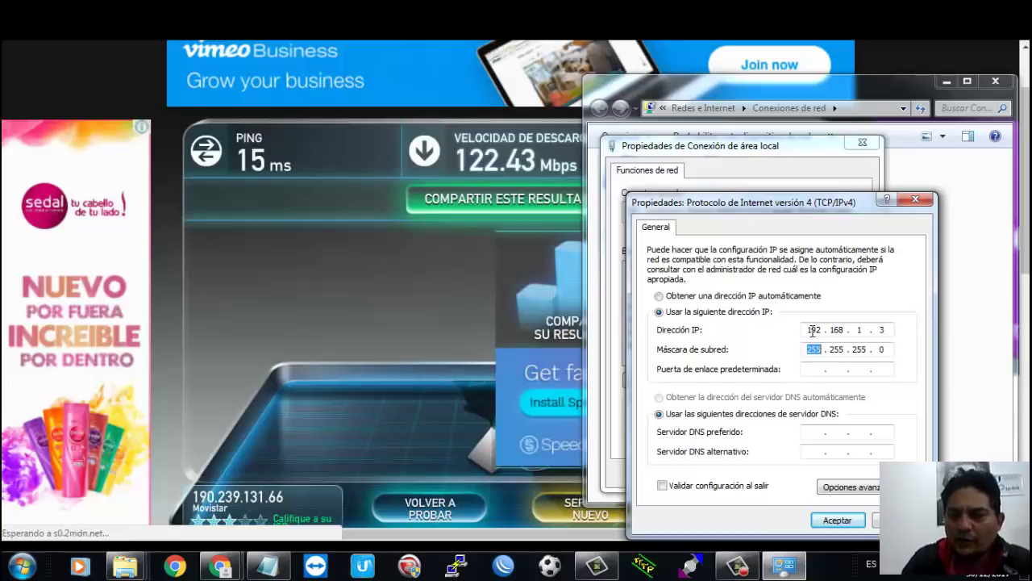
key(Tab)
text(192)
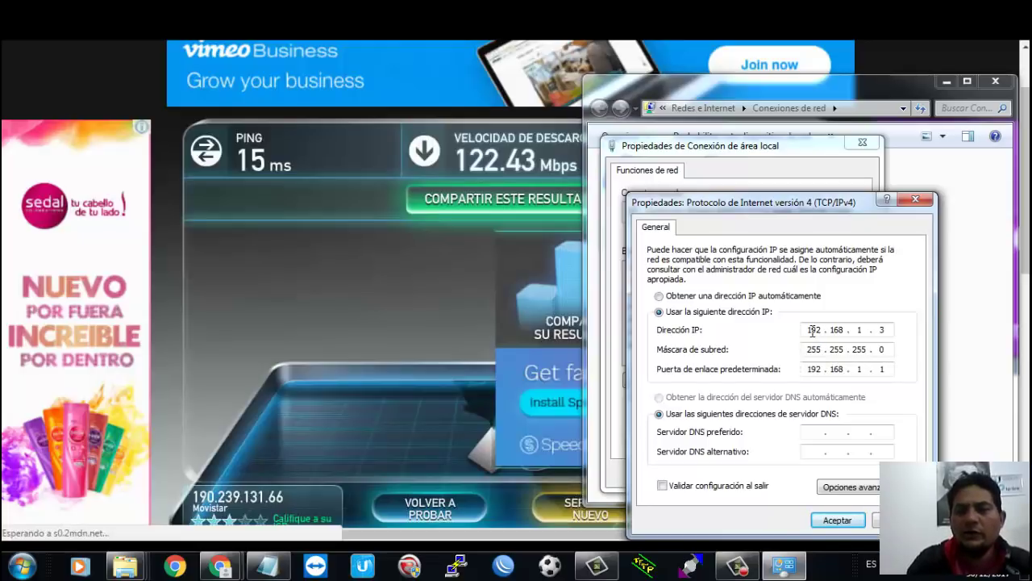
click(858, 521)
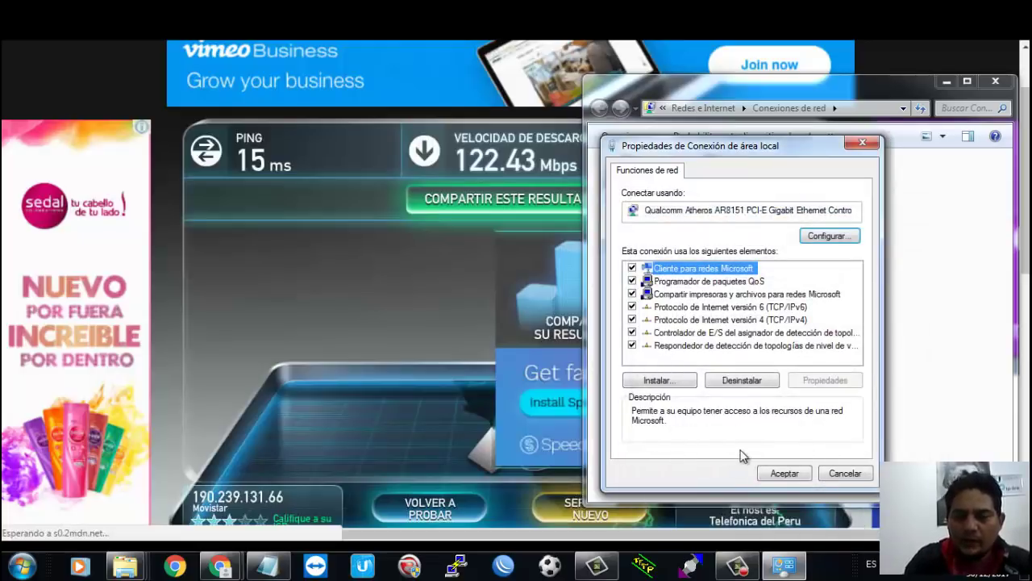
click(784, 473)
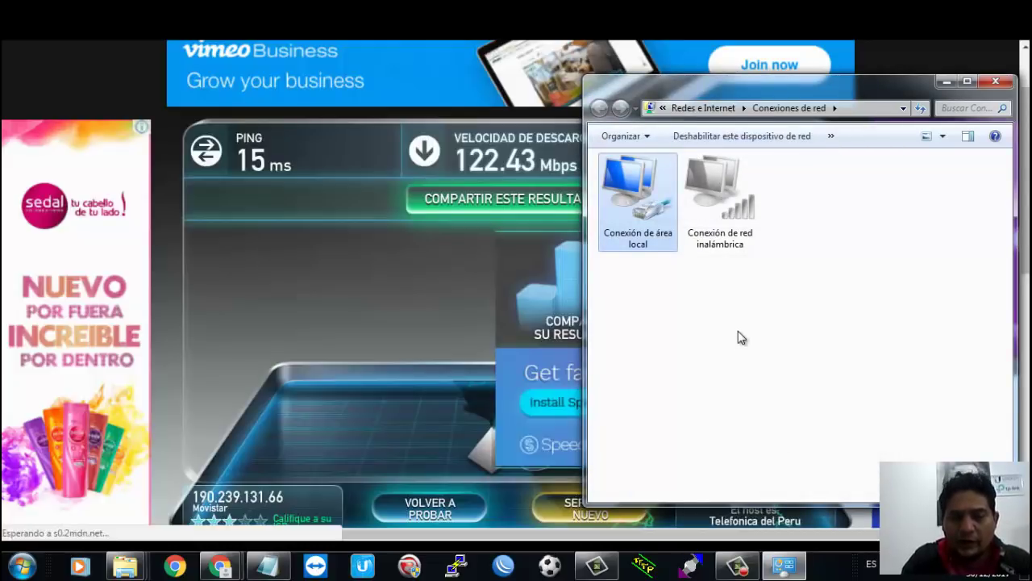
Step: Run 'ping 192.168.1.20 -t' and confirm the device replies
key(super+r)
text(p)
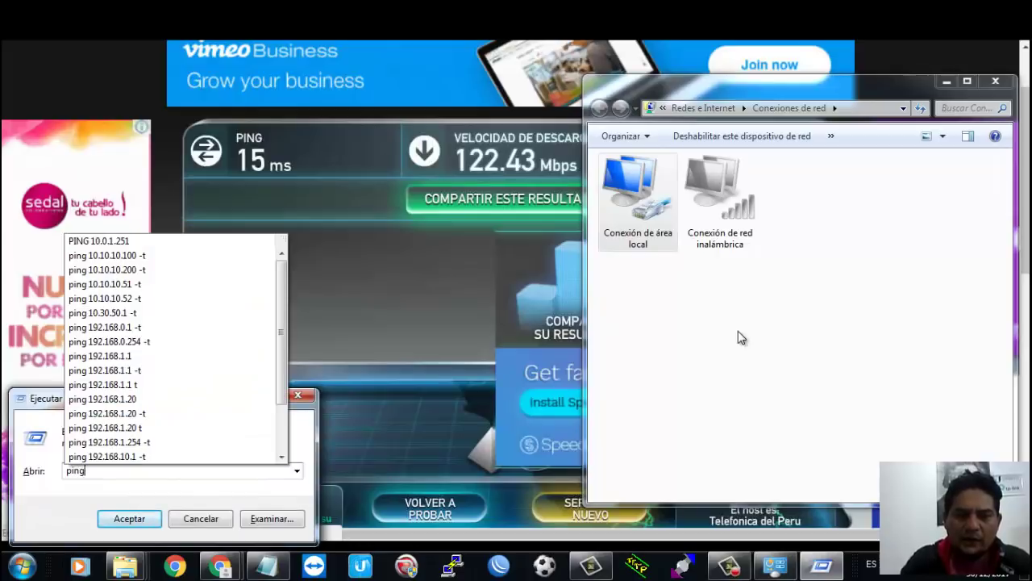
text(ing 192.1)
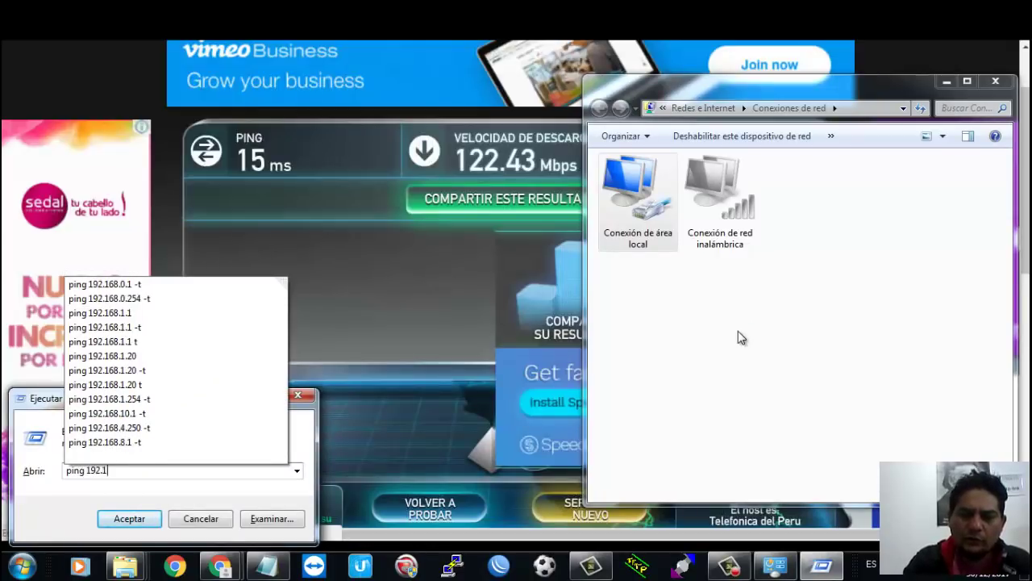
text(68.1.)
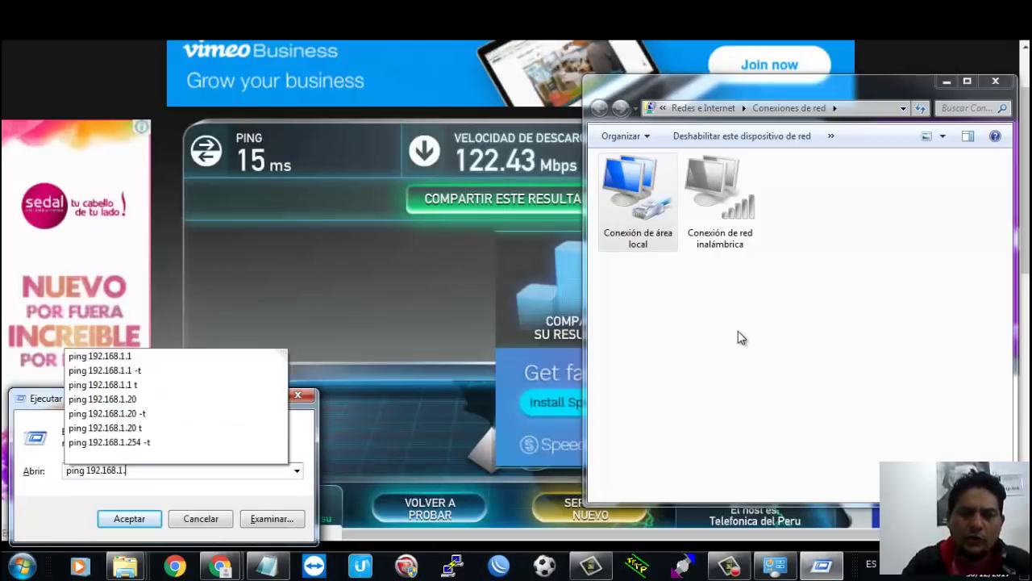
text(20 )
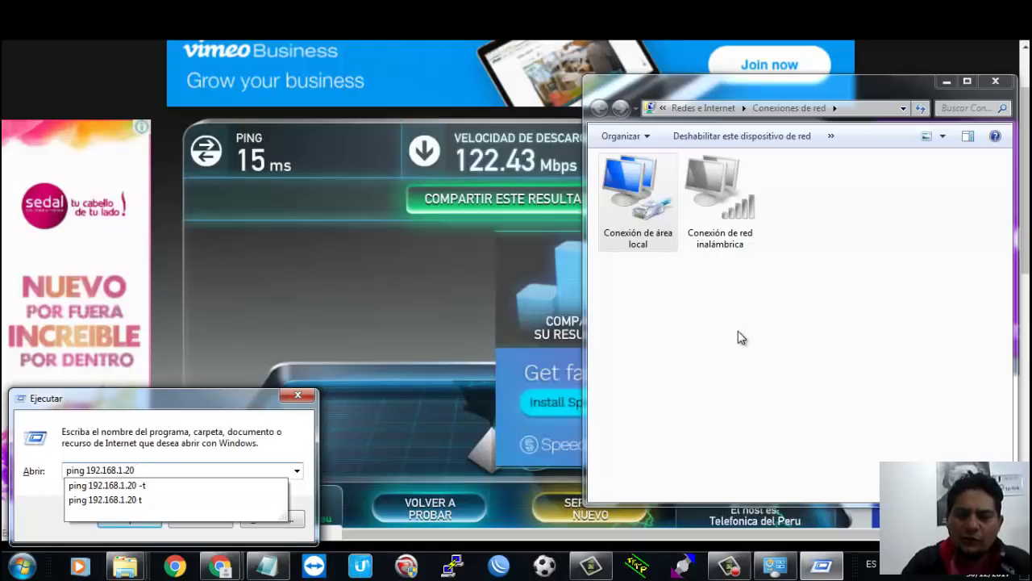
text(-t)
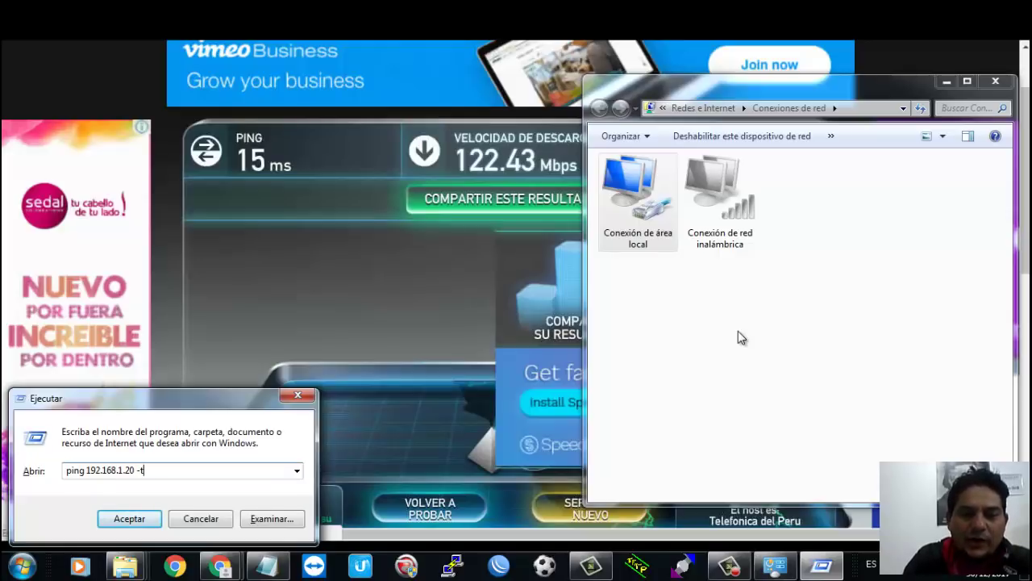
key(Return)
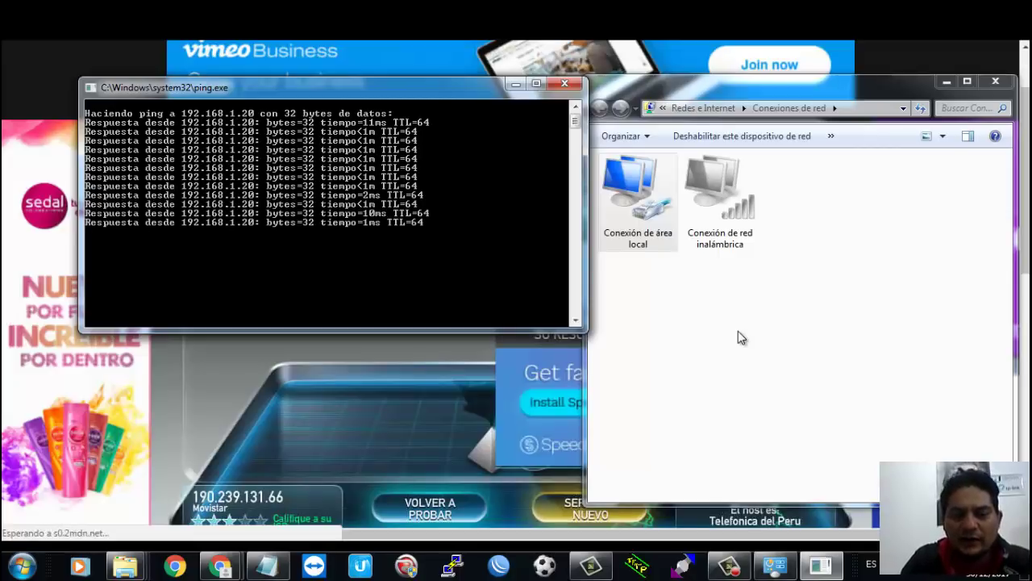
key(super+r)
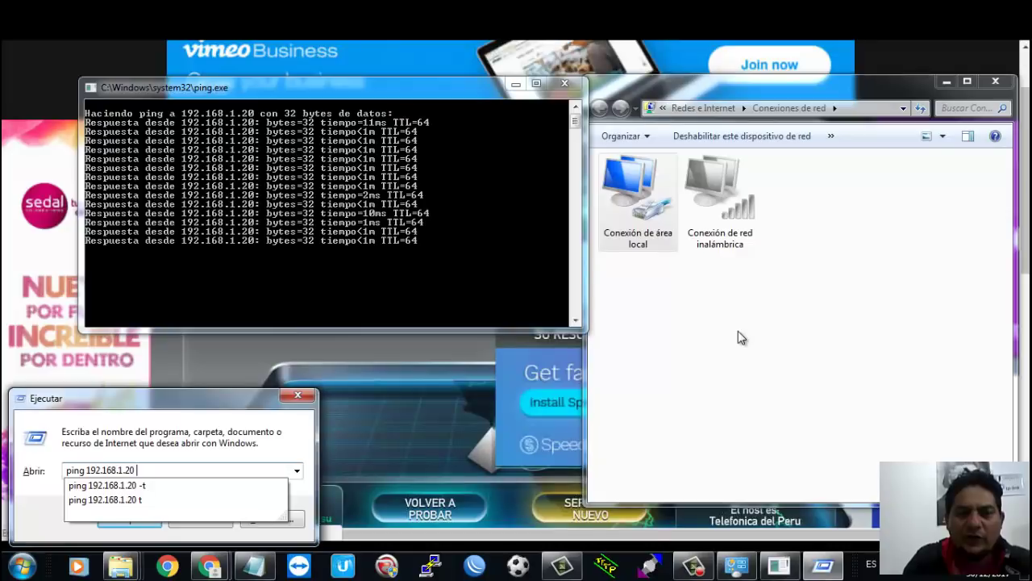
key(Return)
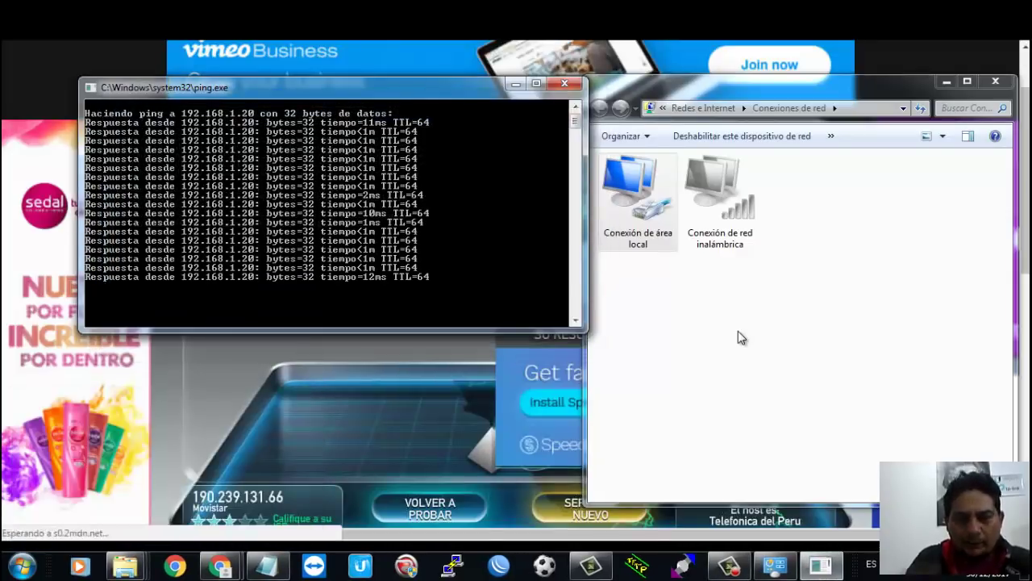
Step: Close the ping console and the blank untitled Chrome window, returning to the main Chrome window
click(637, 121)
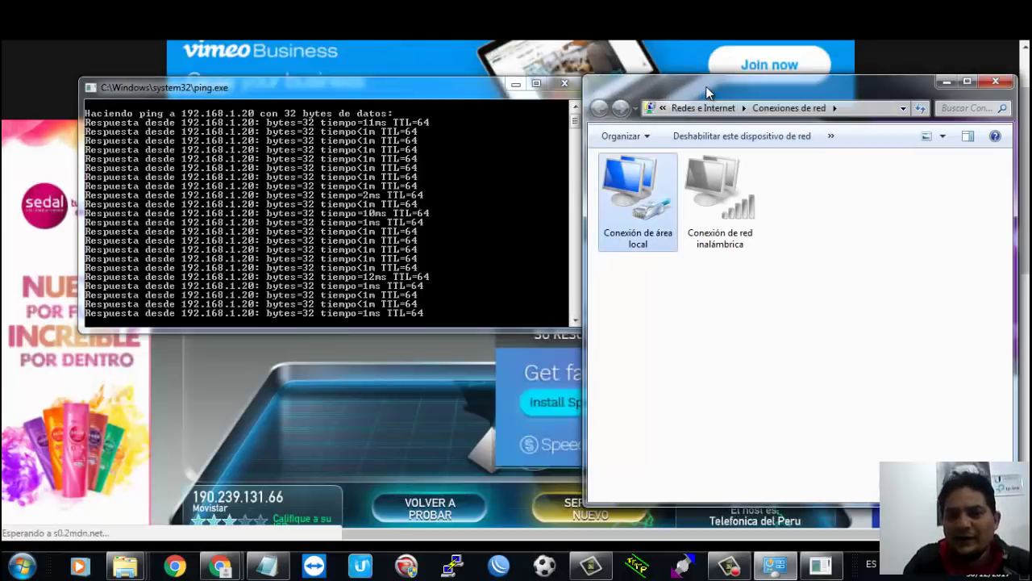
drag(480, 87, 435, 114)
click(518, 113)
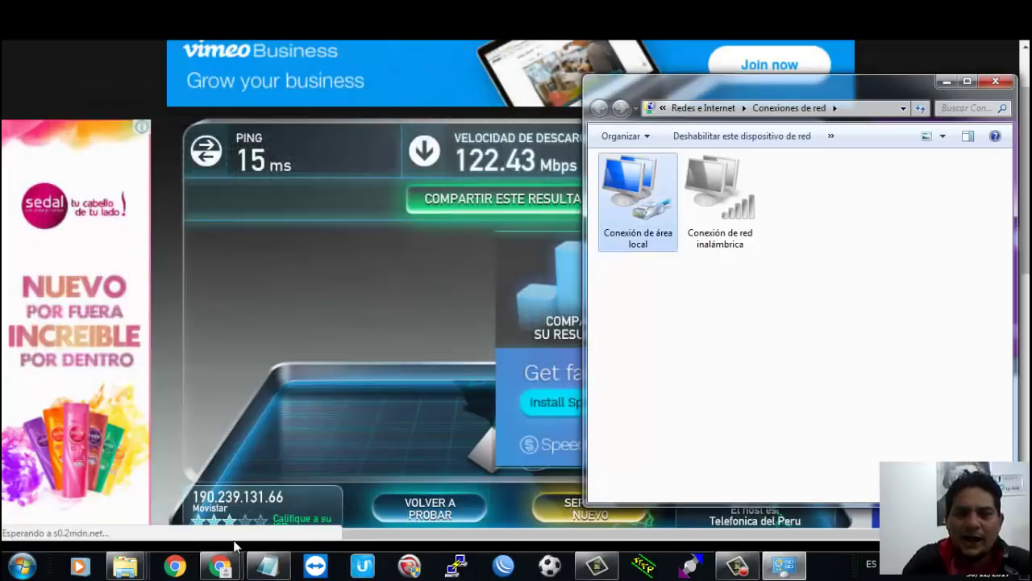
mouse_move(219, 567)
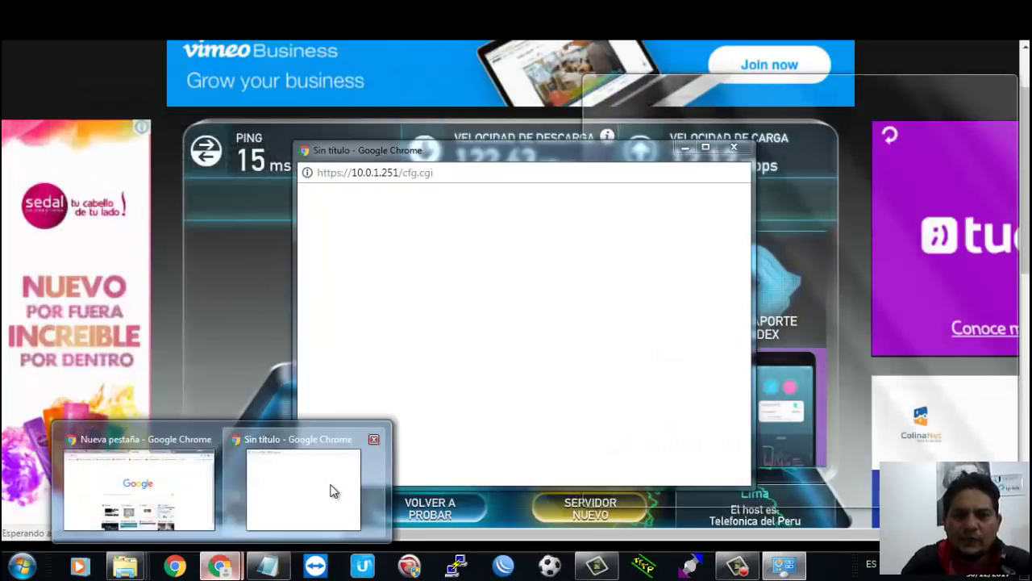
click(332, 490)
click(734, 148)
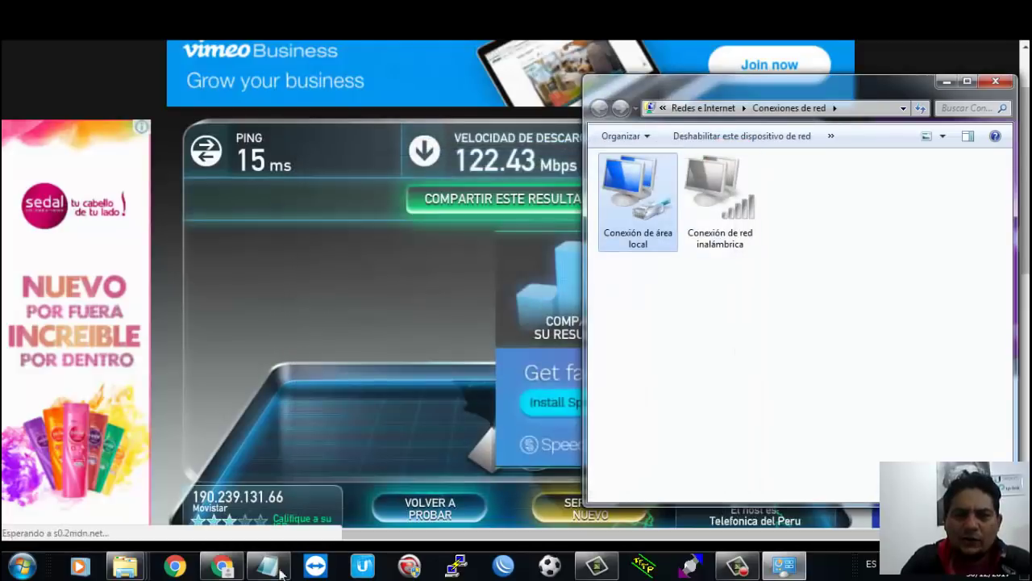
mouse_move(220, 567)
click(294, 508)
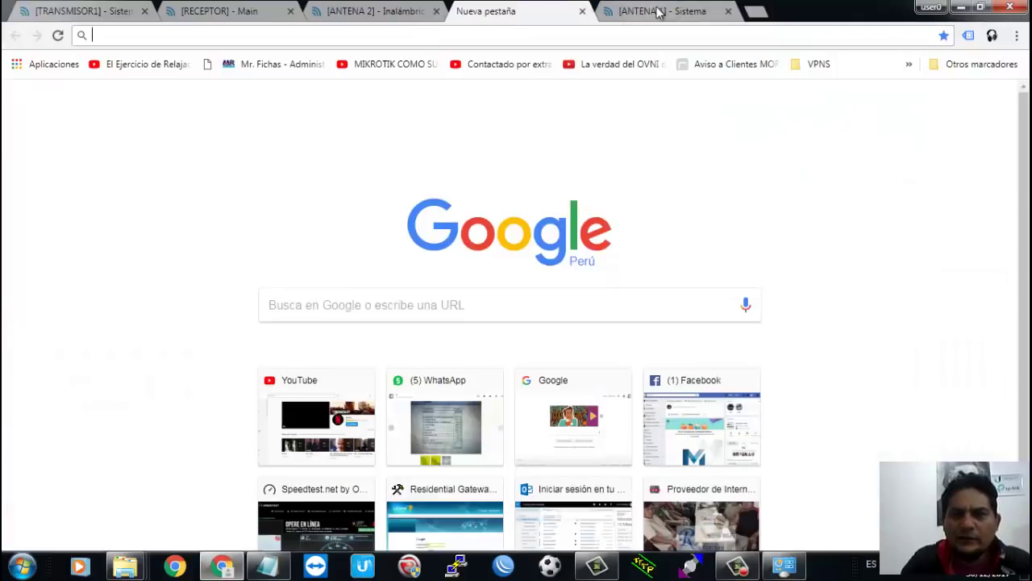
Step: Browse to 192.168.1.20 in a new tab and proceed past the privacy warning
click(750, 20)
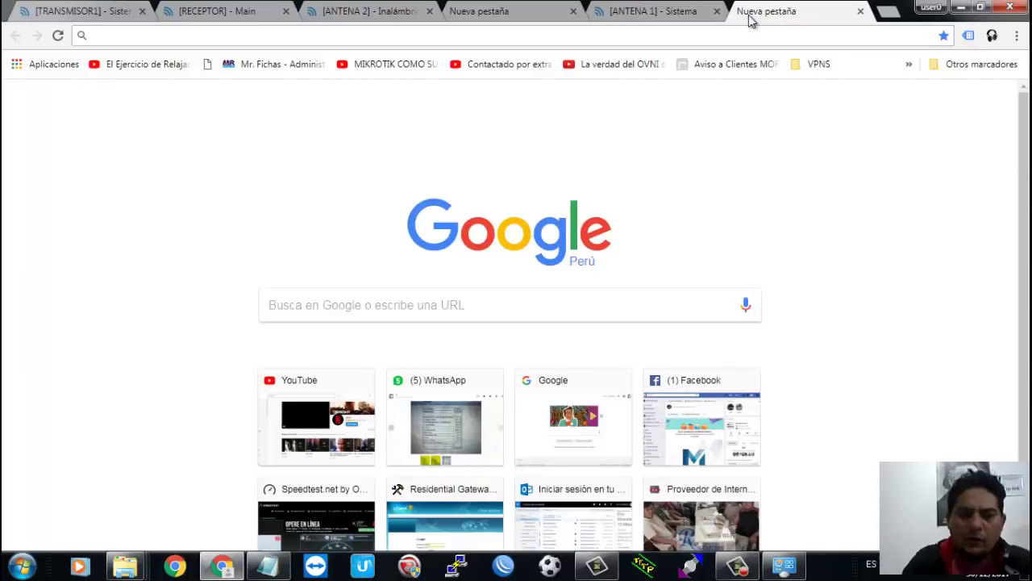
text(192.168.1.20)
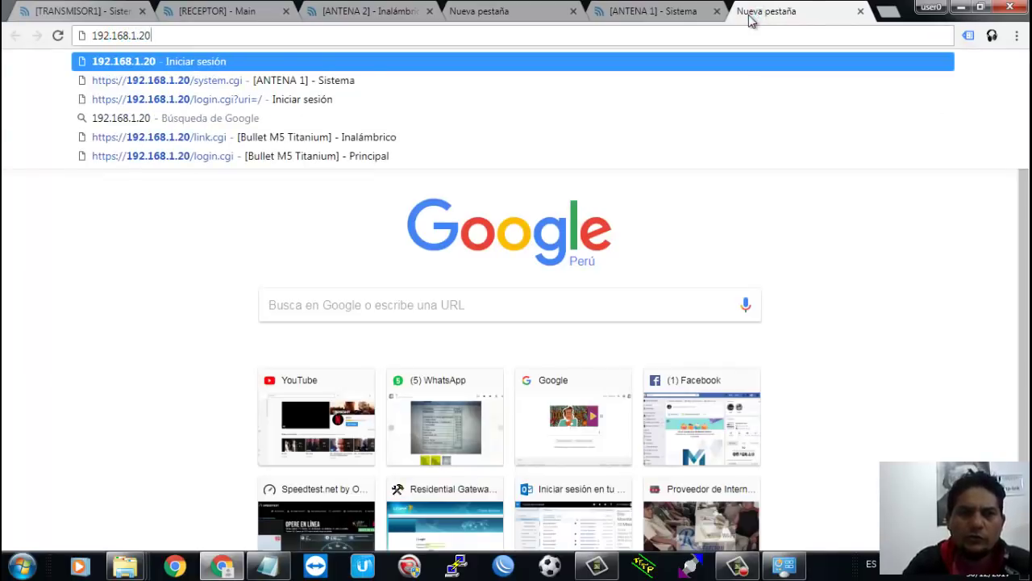
key(Return)
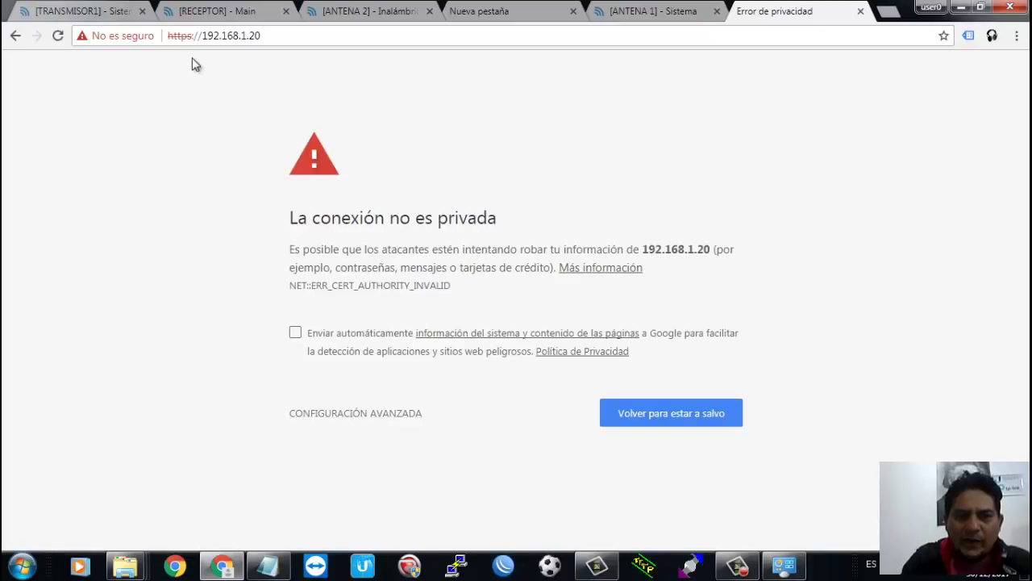
click(341, 416)
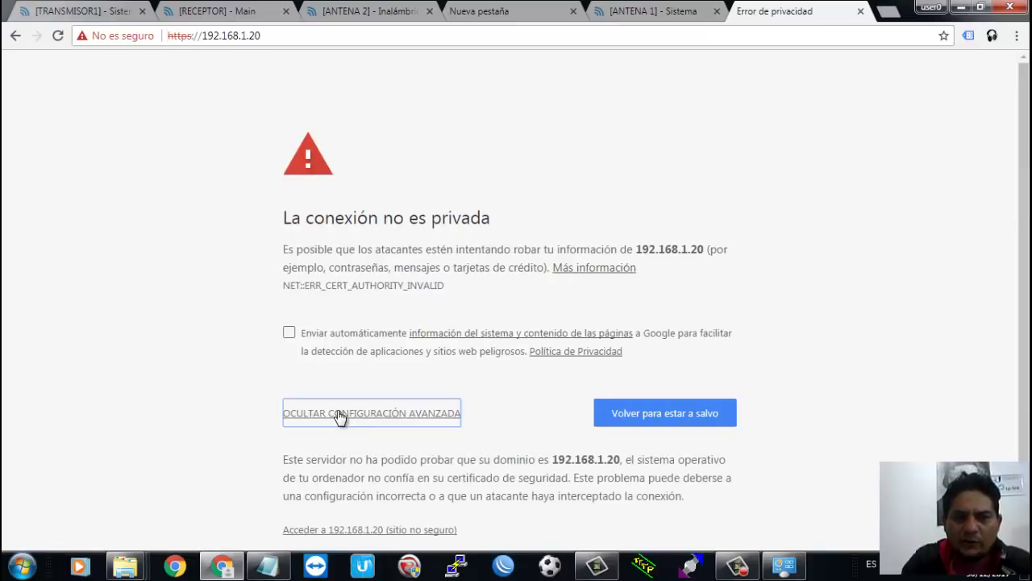
click(373, 532)
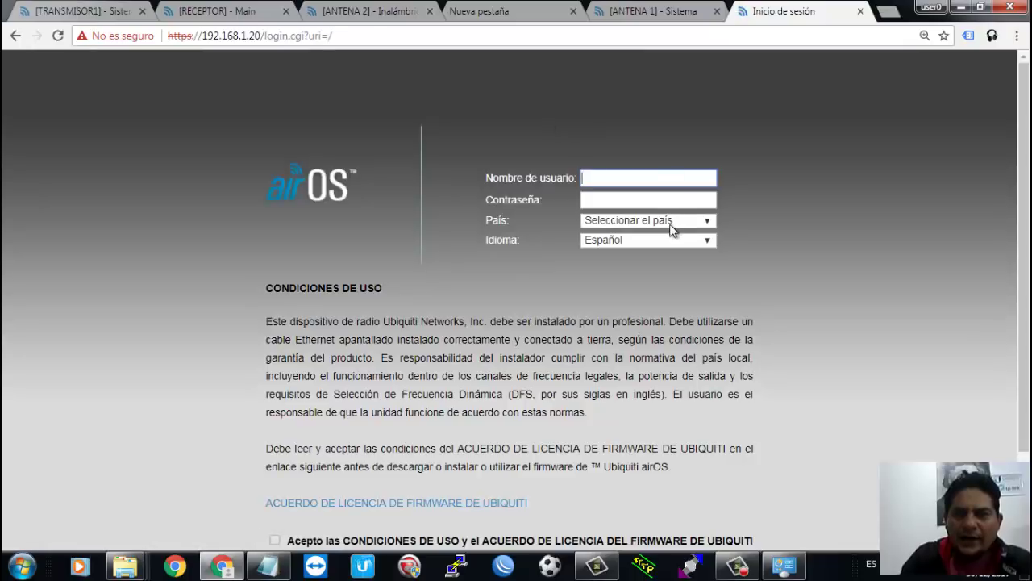
click(669, 221)
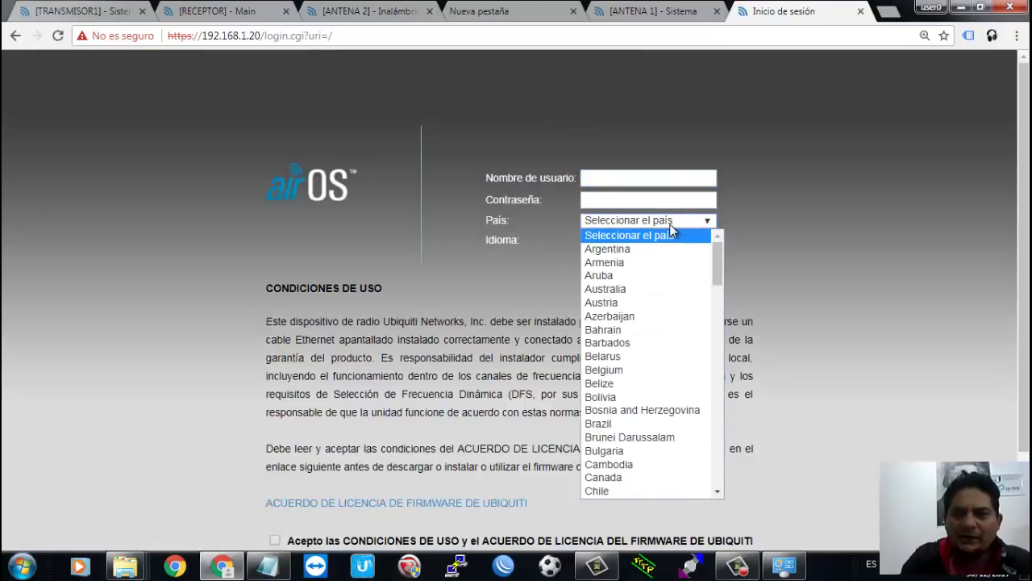
scroll(654, 422, down, 3)
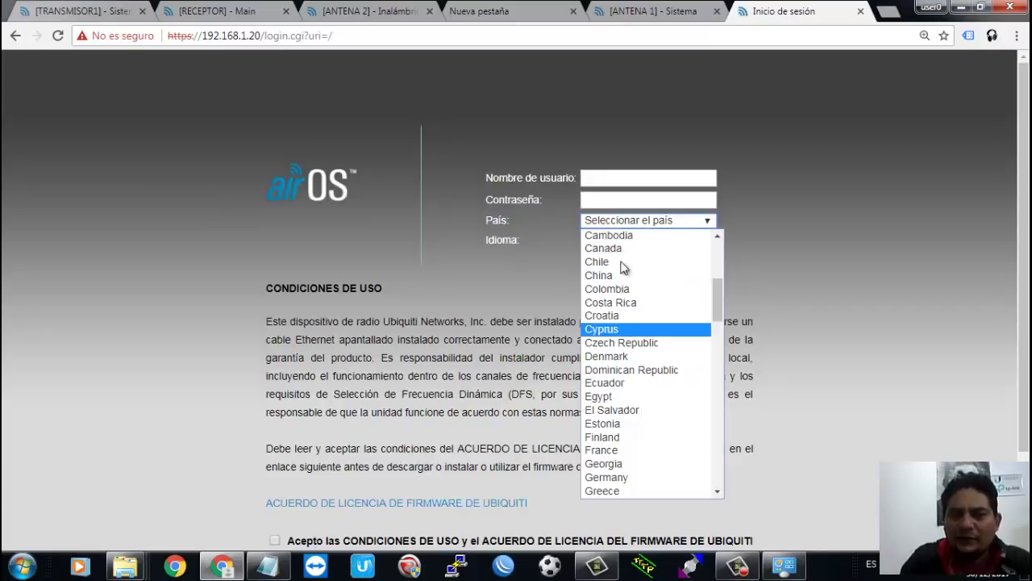
click(746, 121)
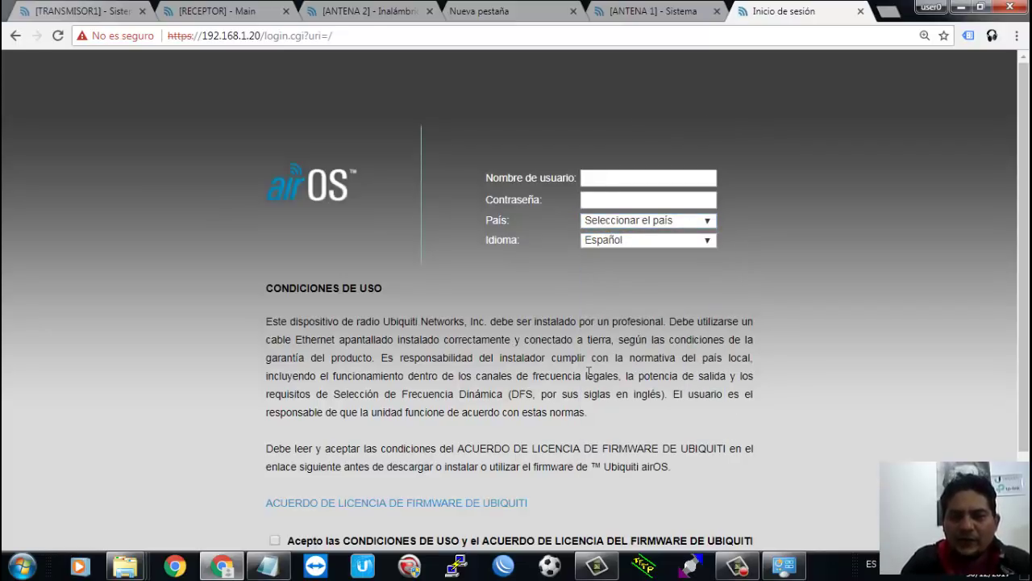
Step: Browse to the tempo folder on Disco local (D:) and launch putty (2).exe
key(super+e)
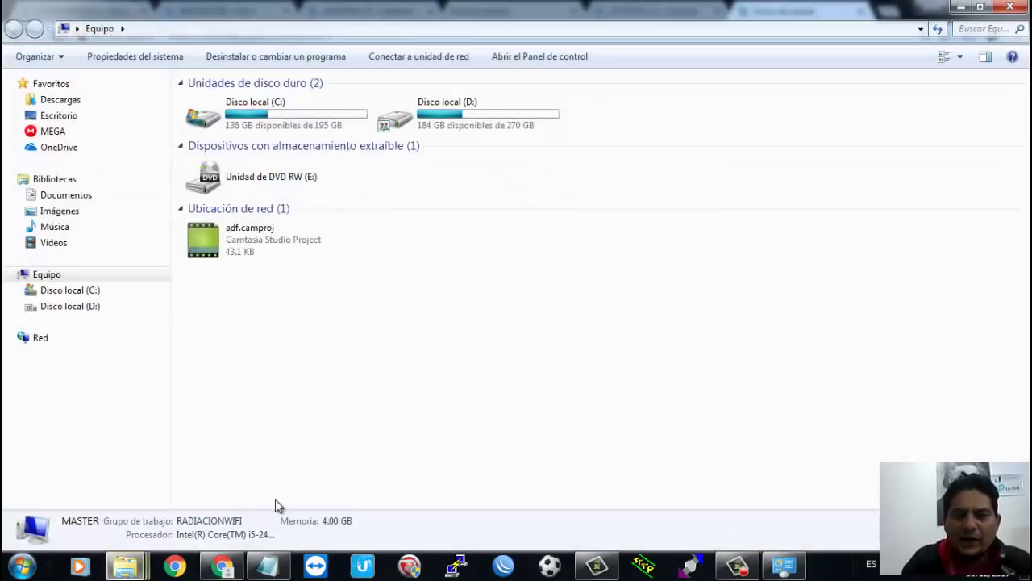
double_click(402, 126)
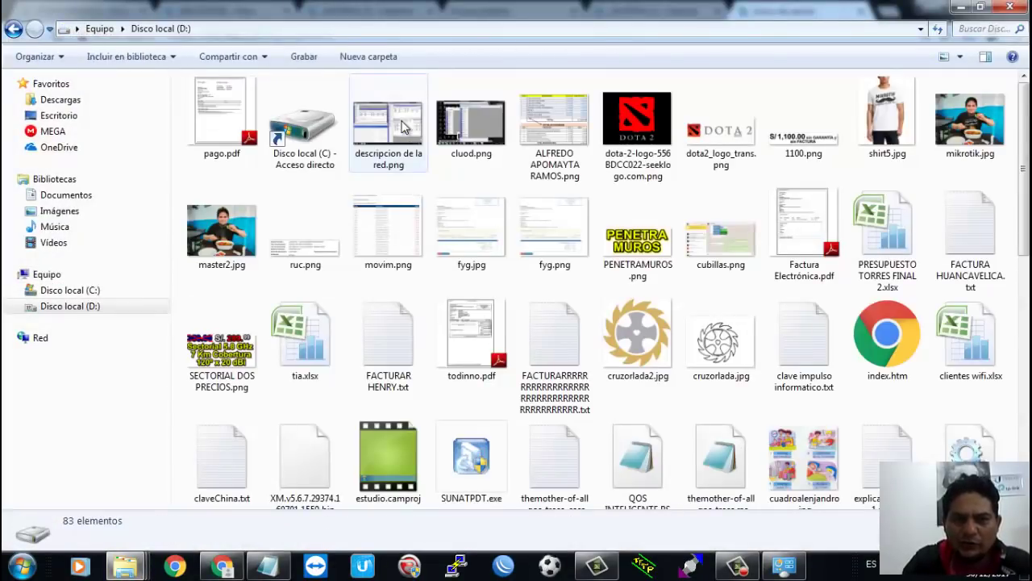
click(409, 138)
key(Right)
key(Right)
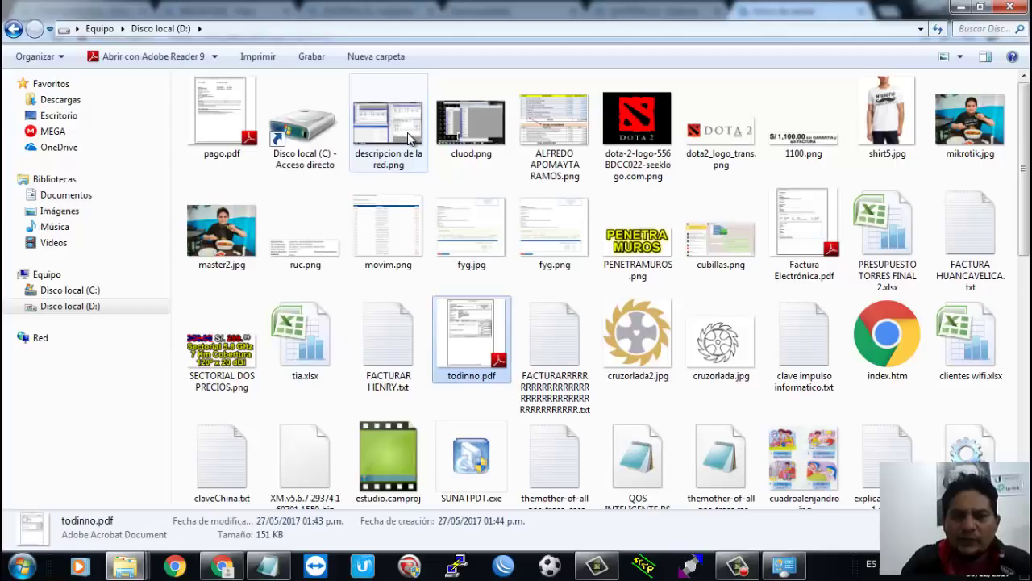
key(Right)
key(Down)
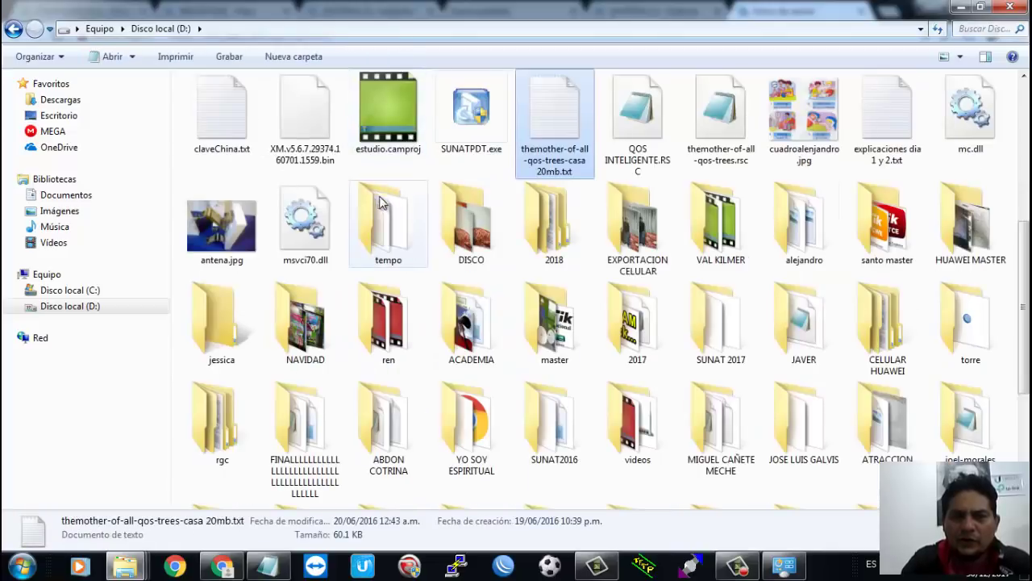
double_click(384, 212)
double_click(240, 102)
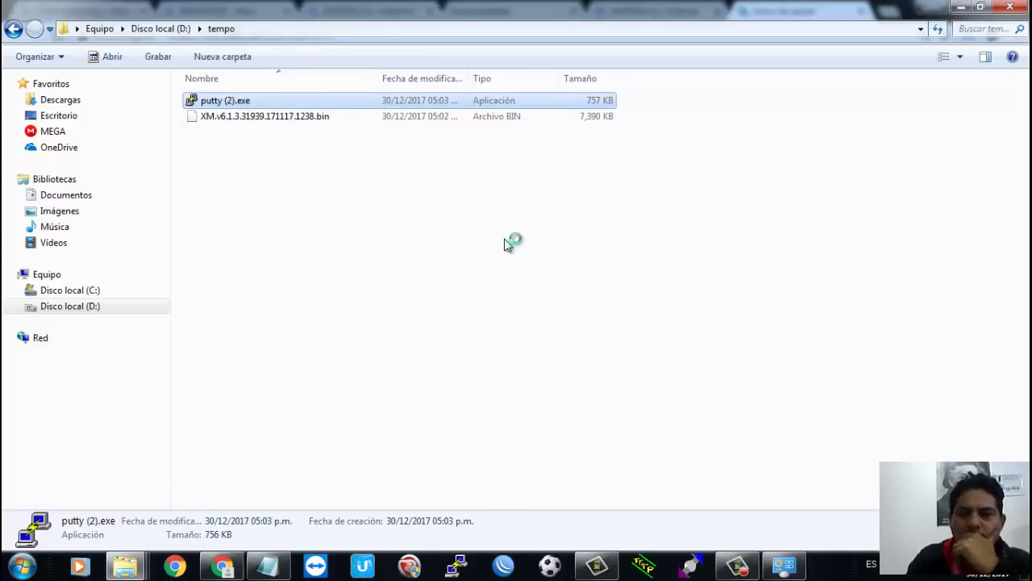
Step: Restore the Explorer window, minimize the browser, and close the Conexiones de red window
double_click(663, 14)
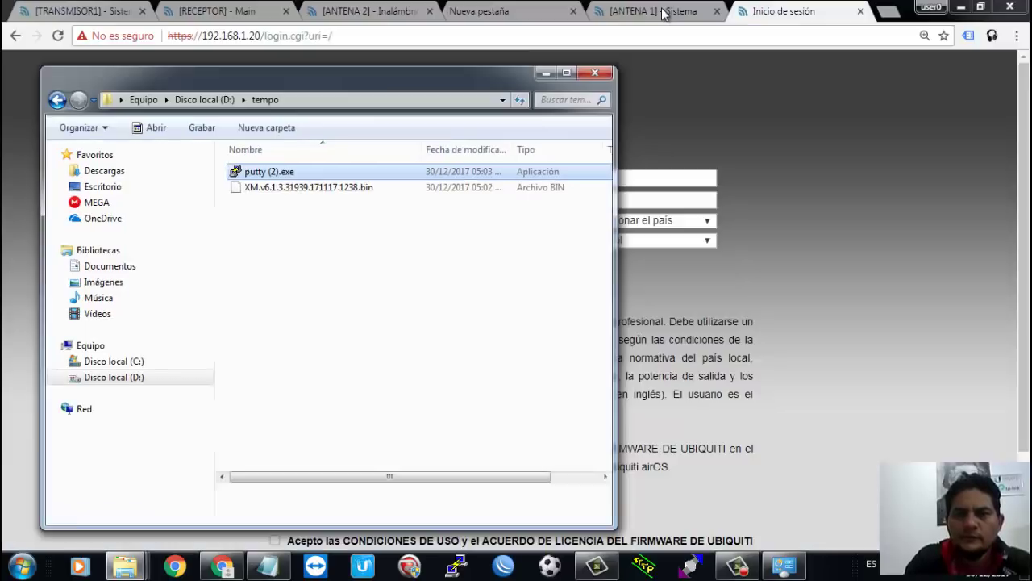
click(960, 8)
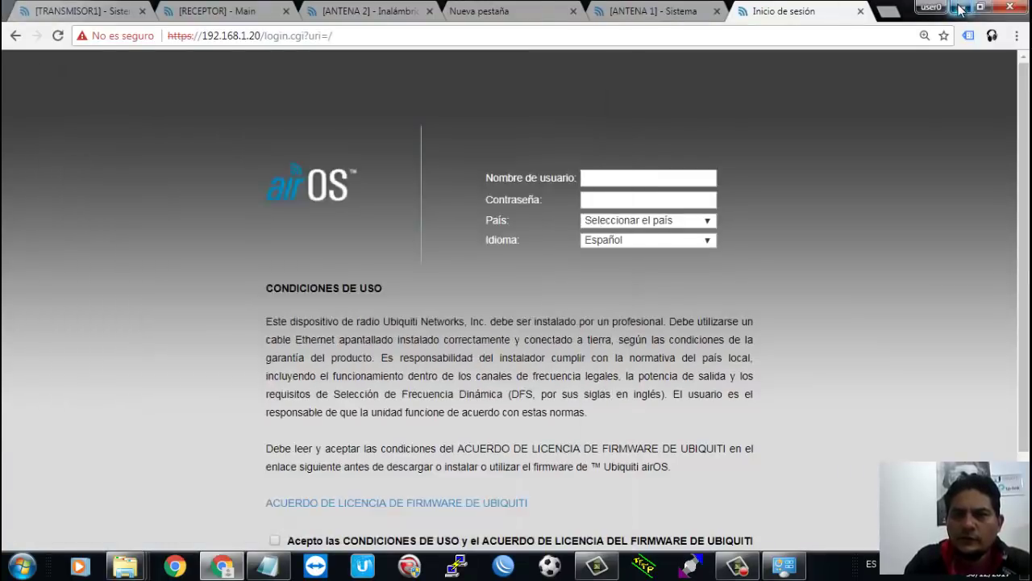
click(960, 8)
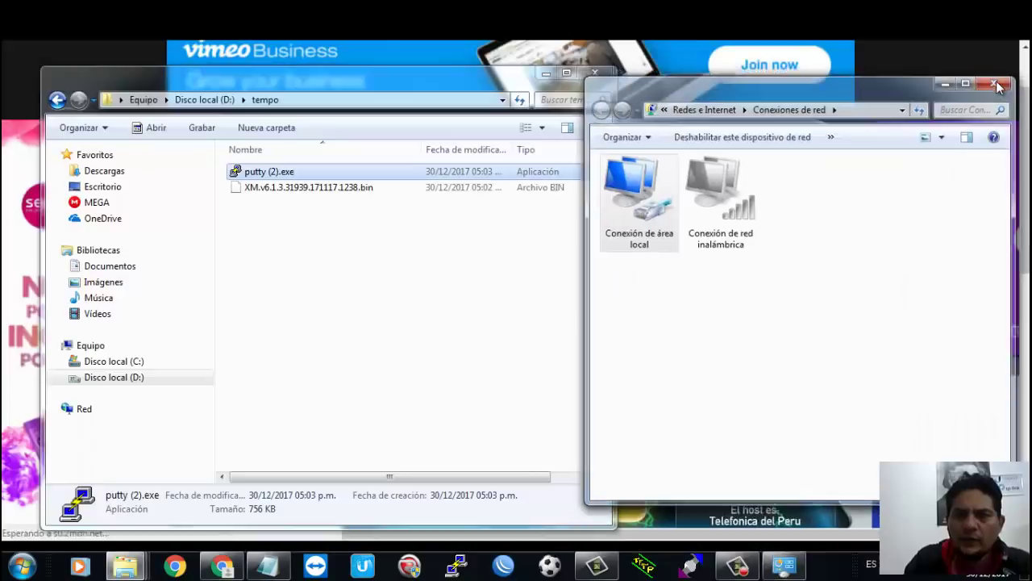
click(994, 83)
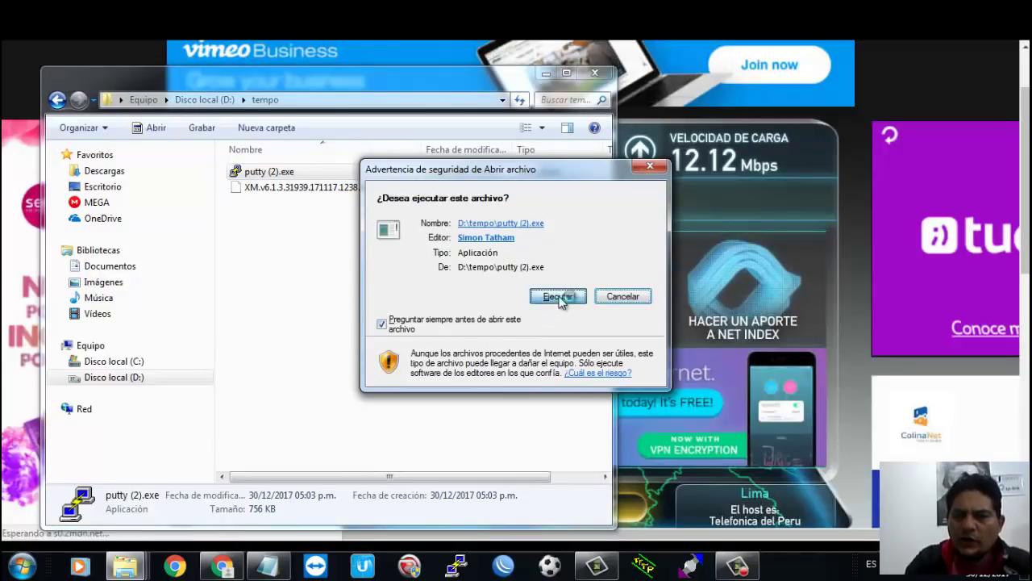
Step: Allow putty (2).exe to run and connect over SSH to host 192.168.1.20, port 22
click(558, 297)
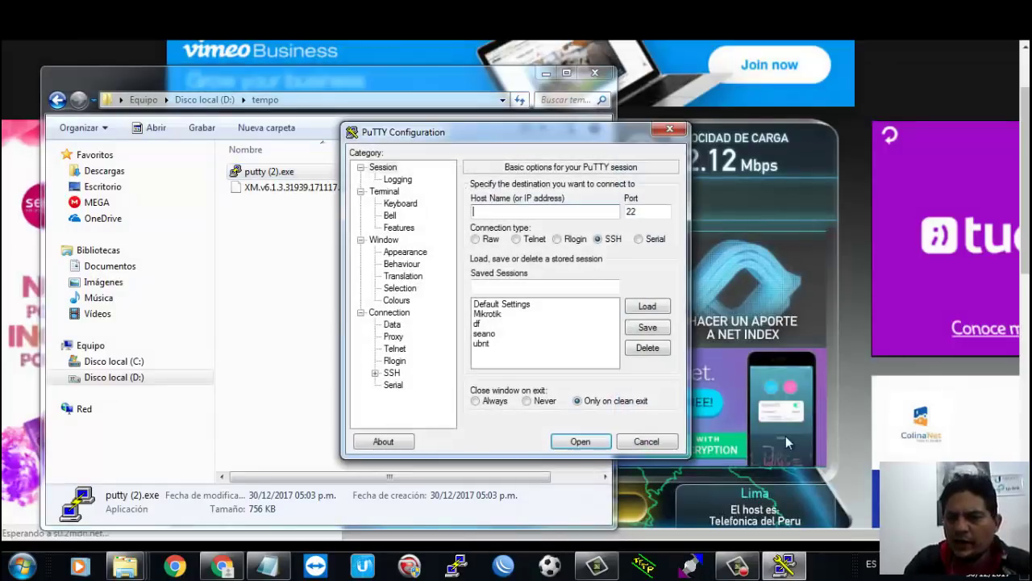
click(898, 568)
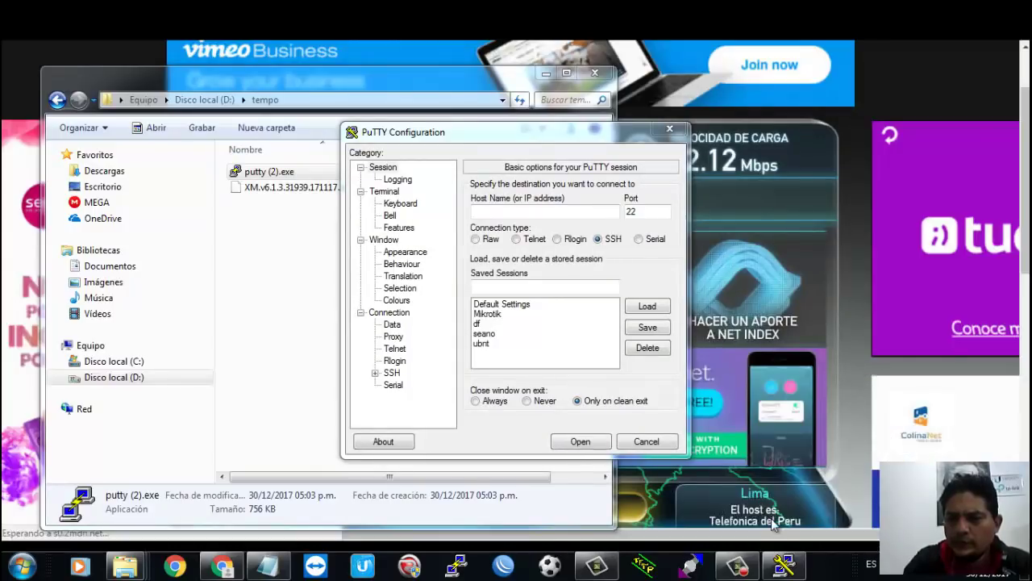
mouse_move(740, 571)
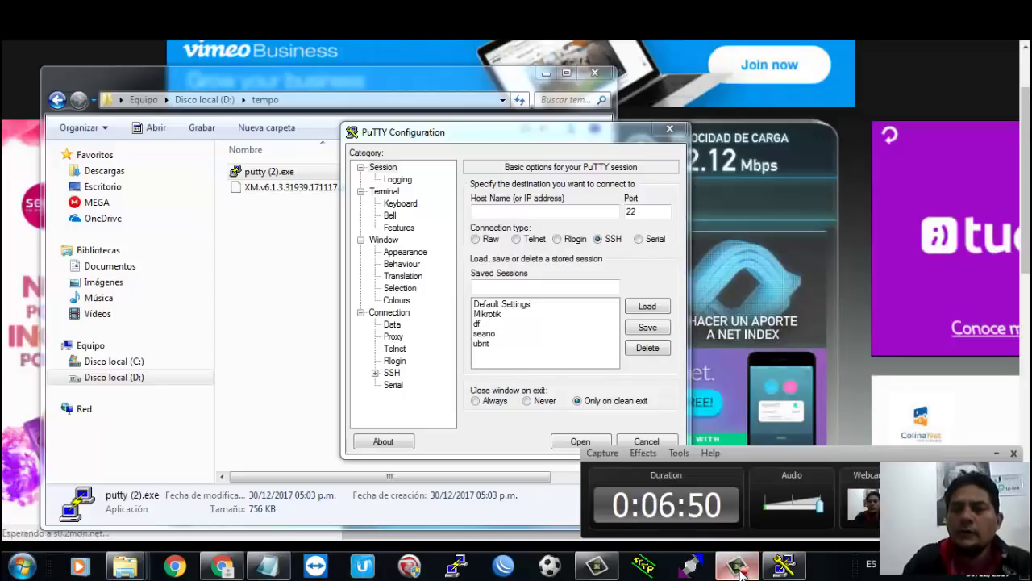
click(738, 567)
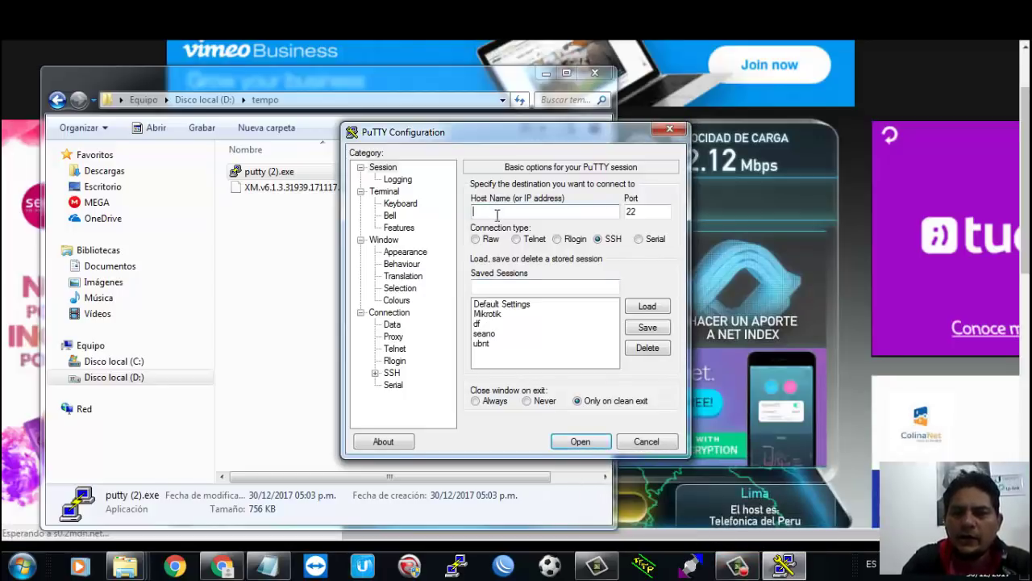
text(192)
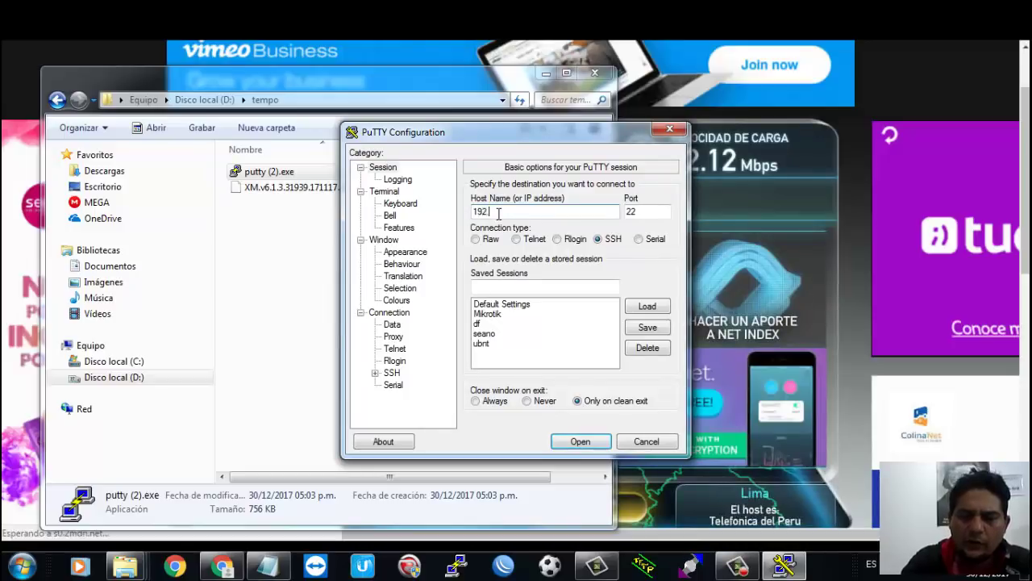
text(.168.1.2)
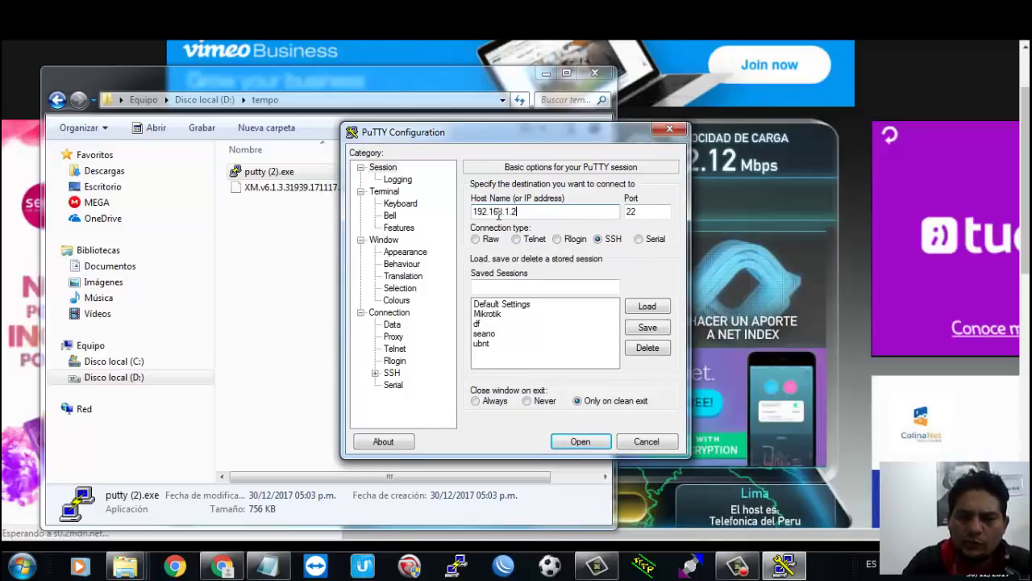
text(0)
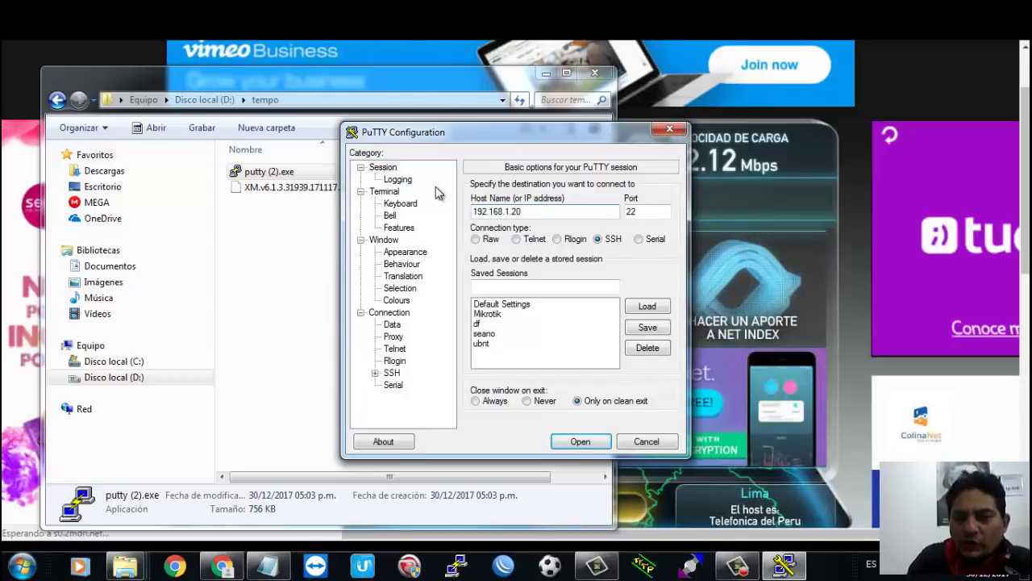
click(580, 442)
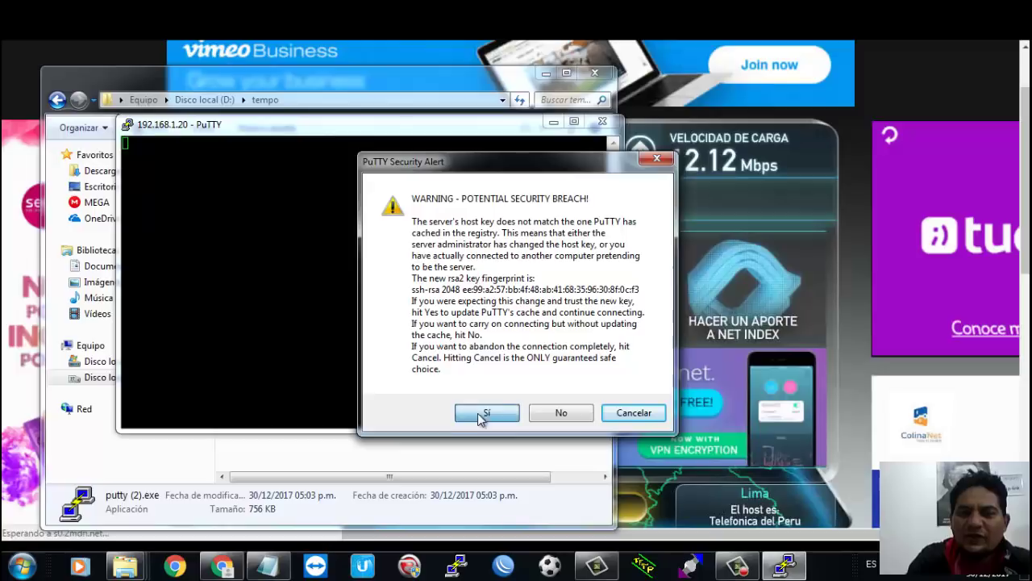
Step: Accept the new host key, log in with the device's credentials, and begin typing 'touch /etc/pe'
click(484, 414)
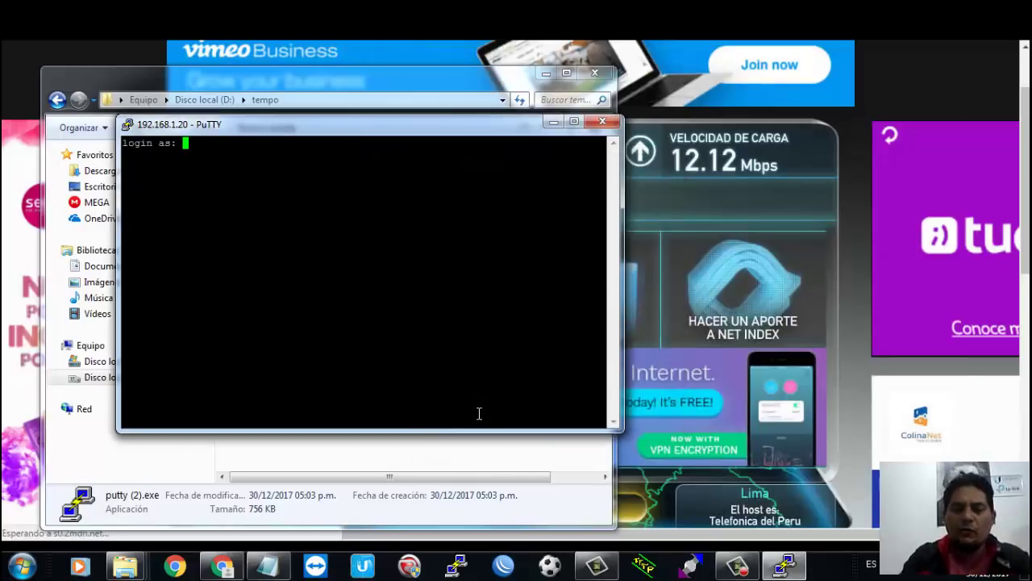
text(ubnt)
key(Return)
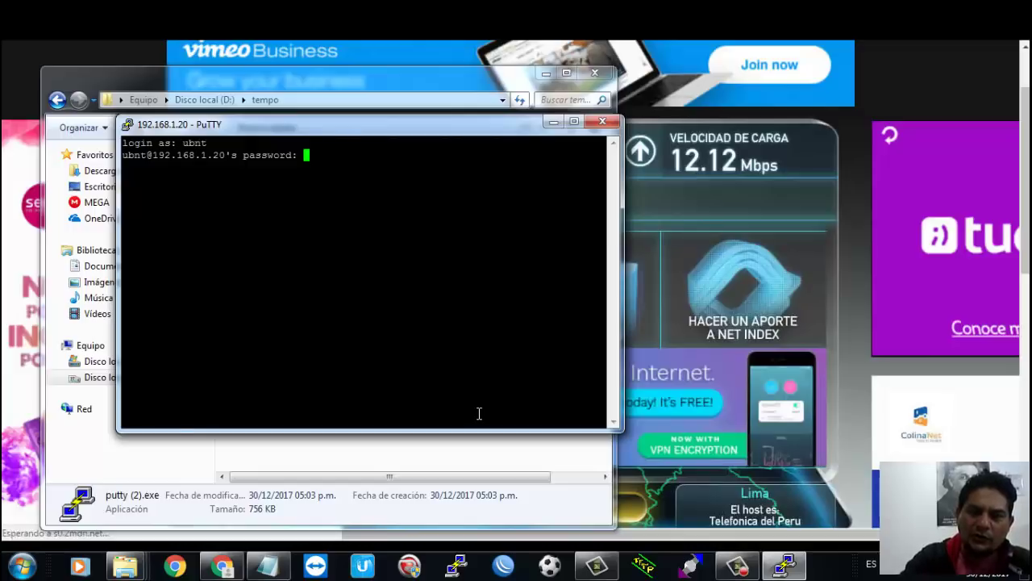
key(Return)
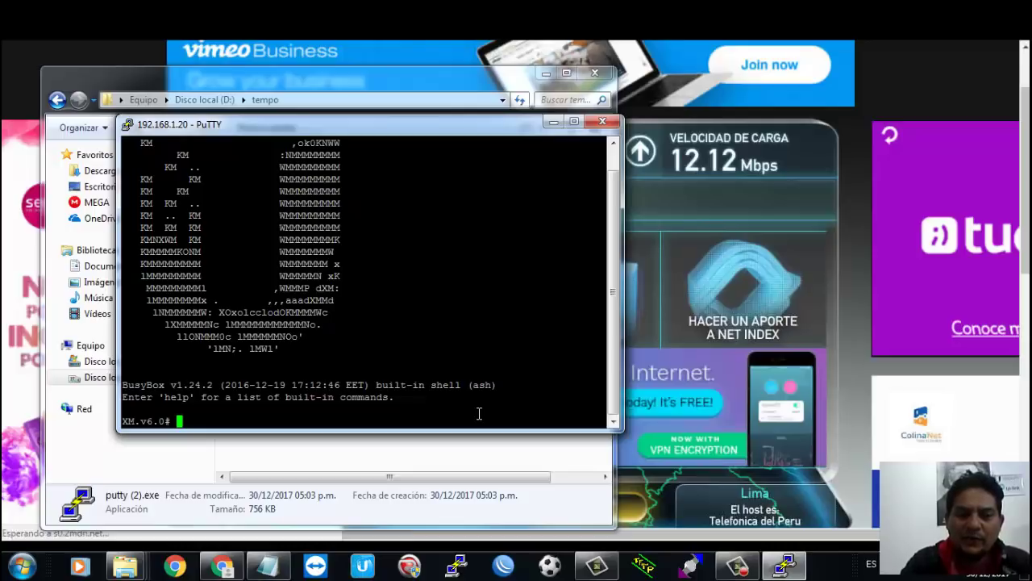
text(touch )
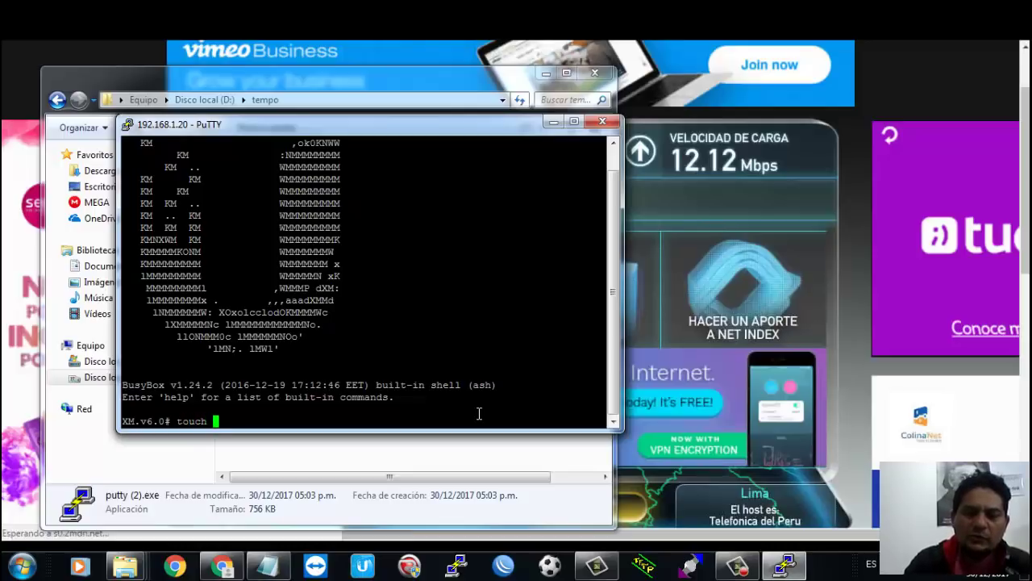
text(/et)
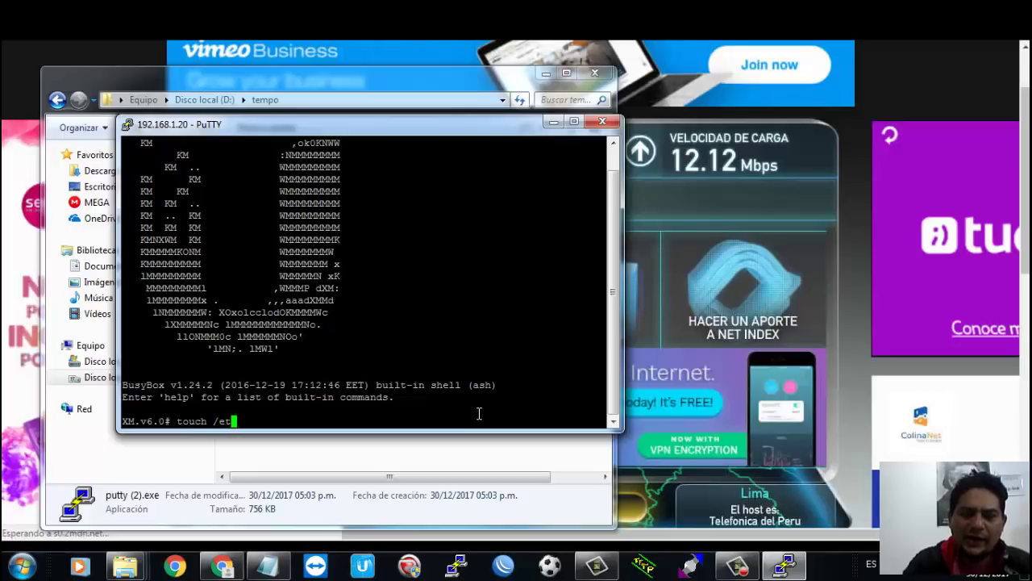
text(c/persistent/ct)
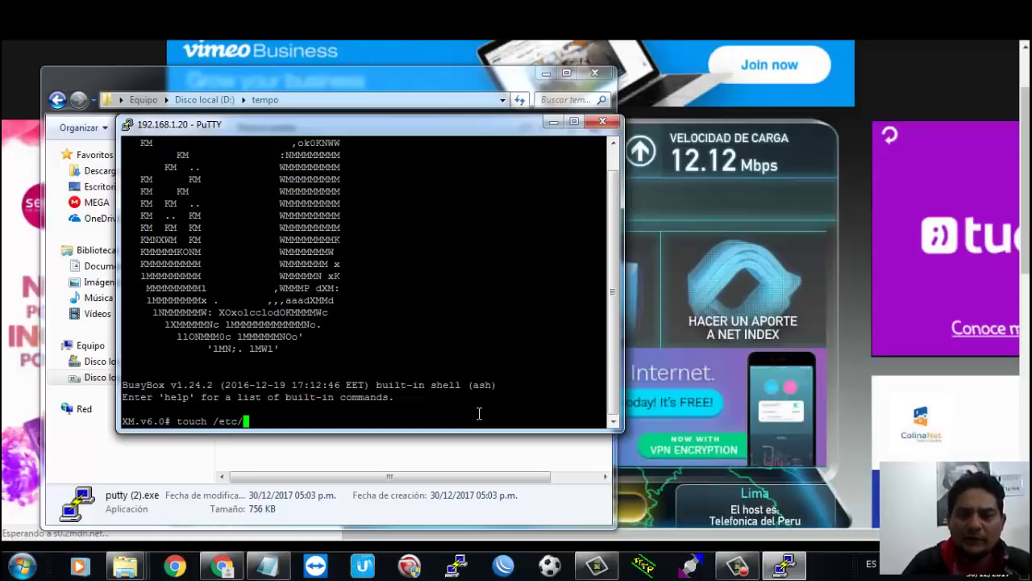
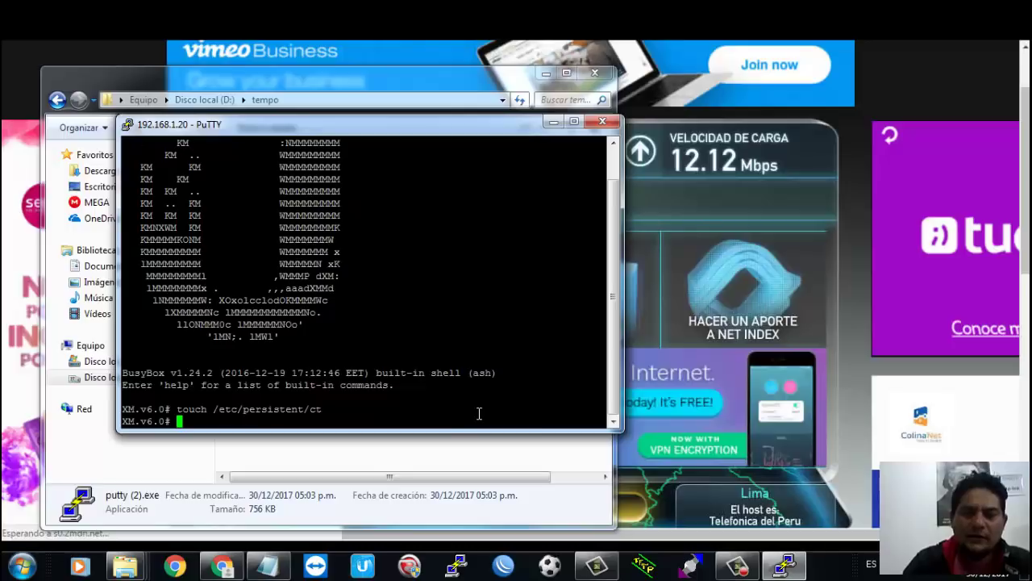
Step: Run save and reboot on the radio, then dismiss the connection error and close PuTTY
text(save)
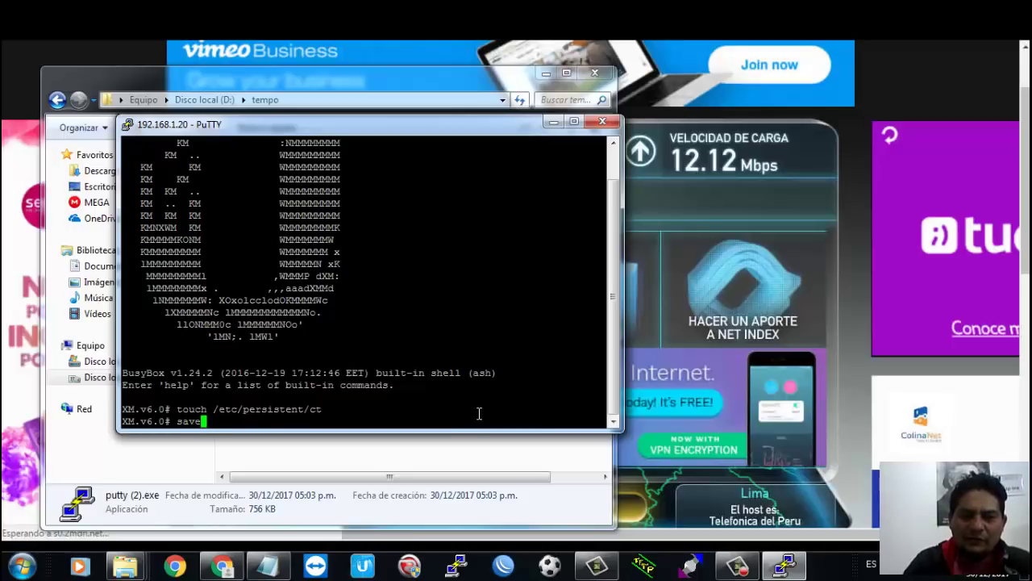
key(Return)
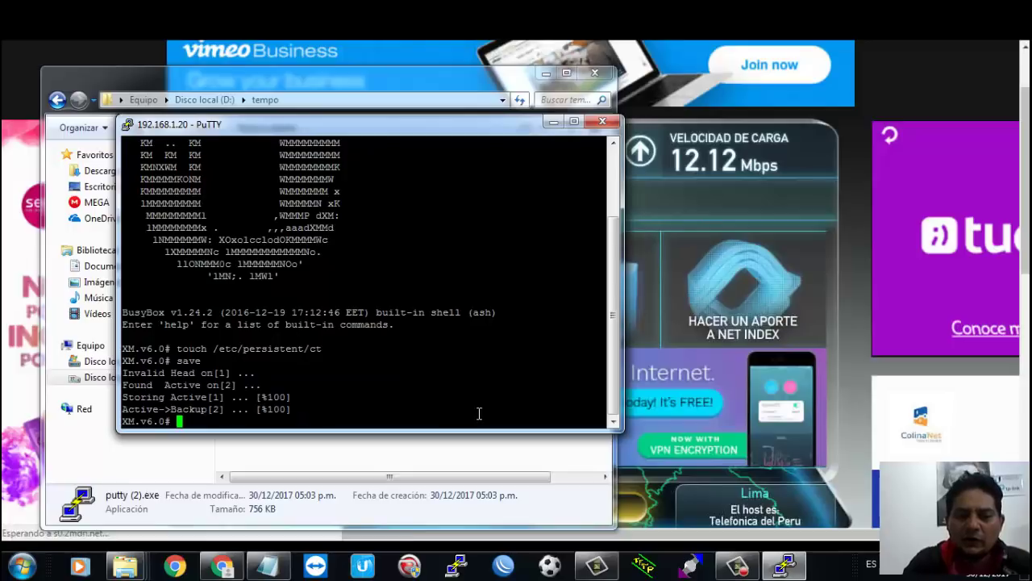
text(reboo)
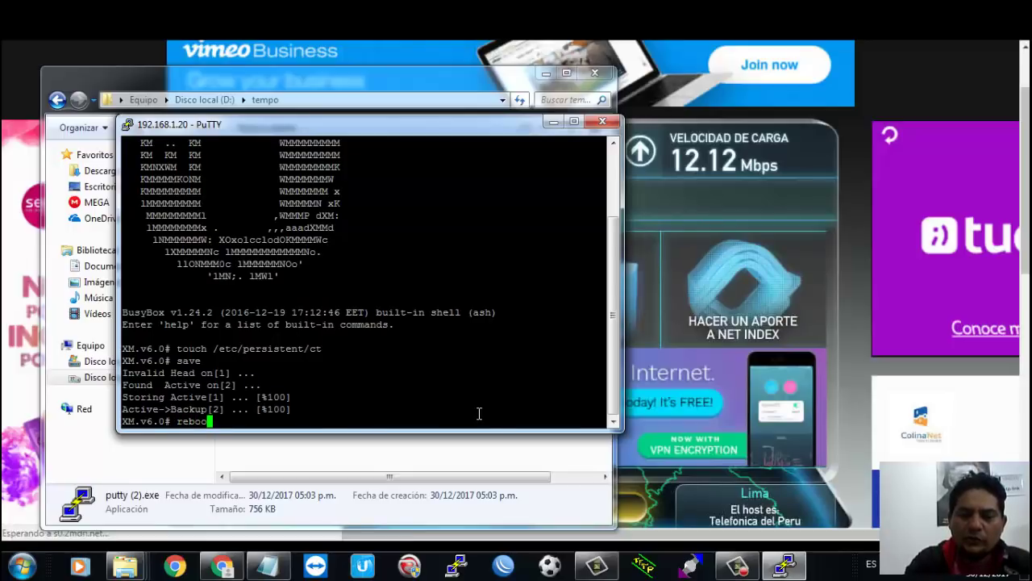
text(t)
key(Return)
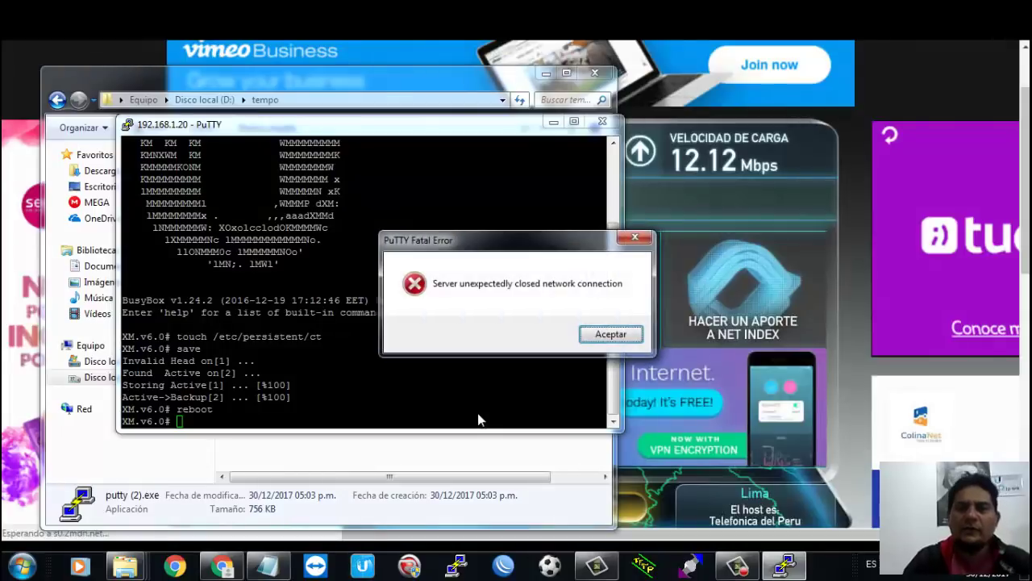
click(636, 338)
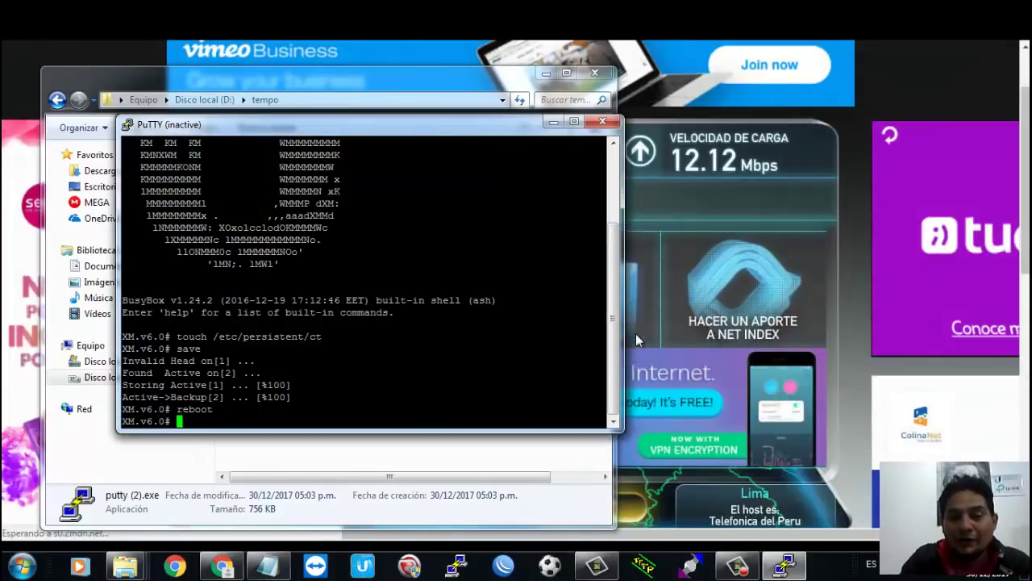
click(603, 122)
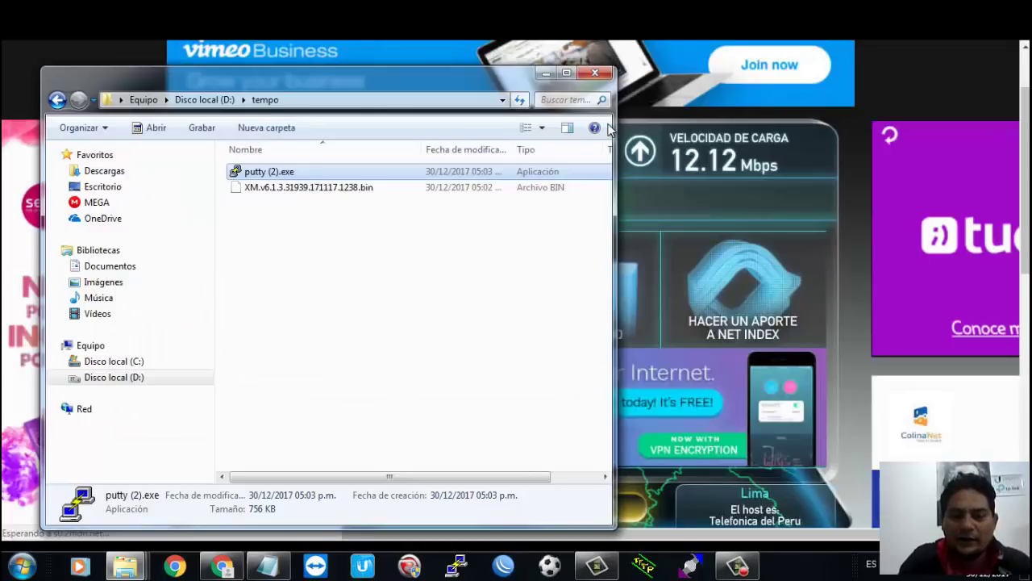
Step: Open Notepad and set its font size to 36 pt
key(super+r)
text(notepad)
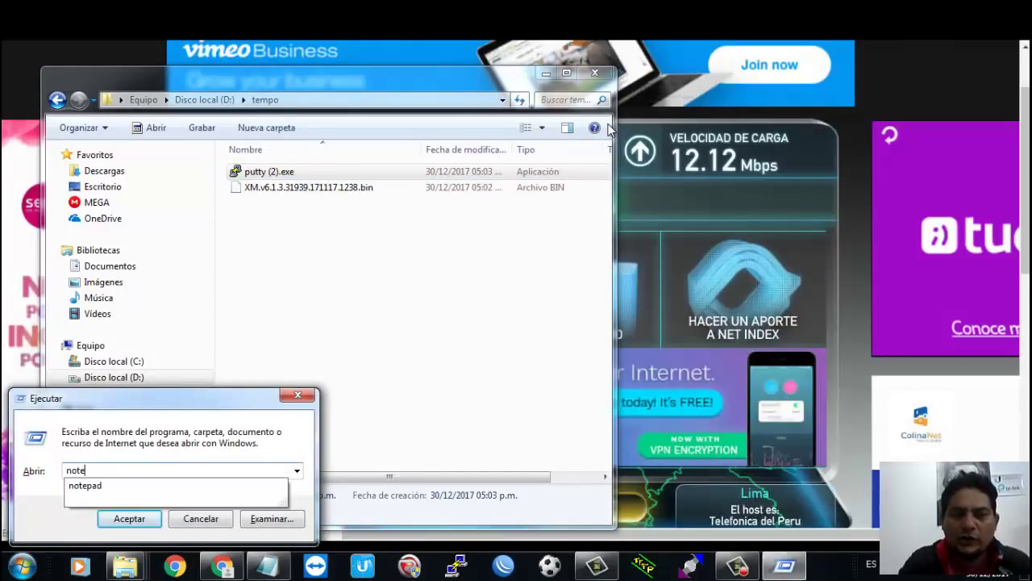
key(Return)
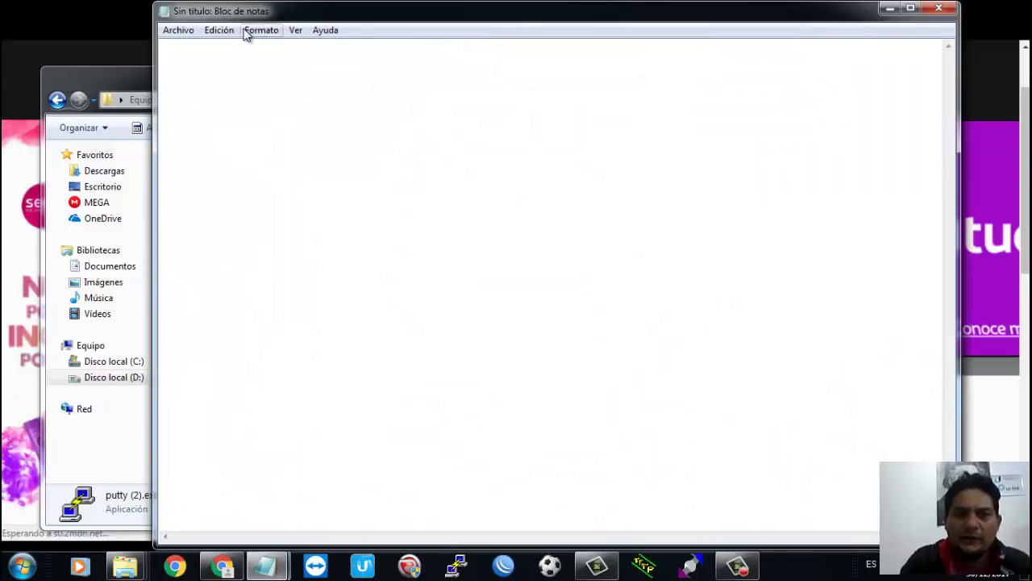
click(257, 31)
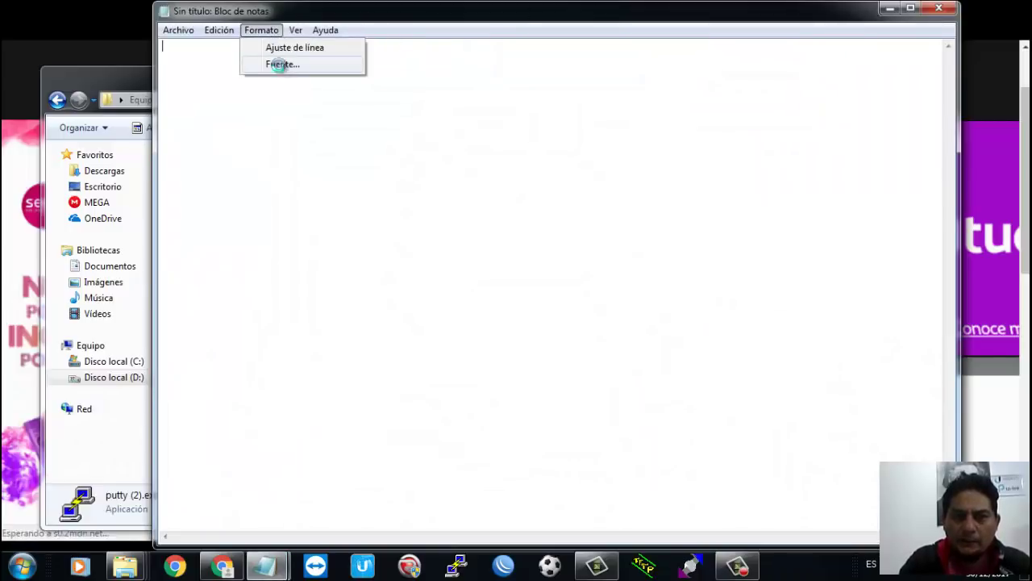
click(281, 64)
click(483, 250)
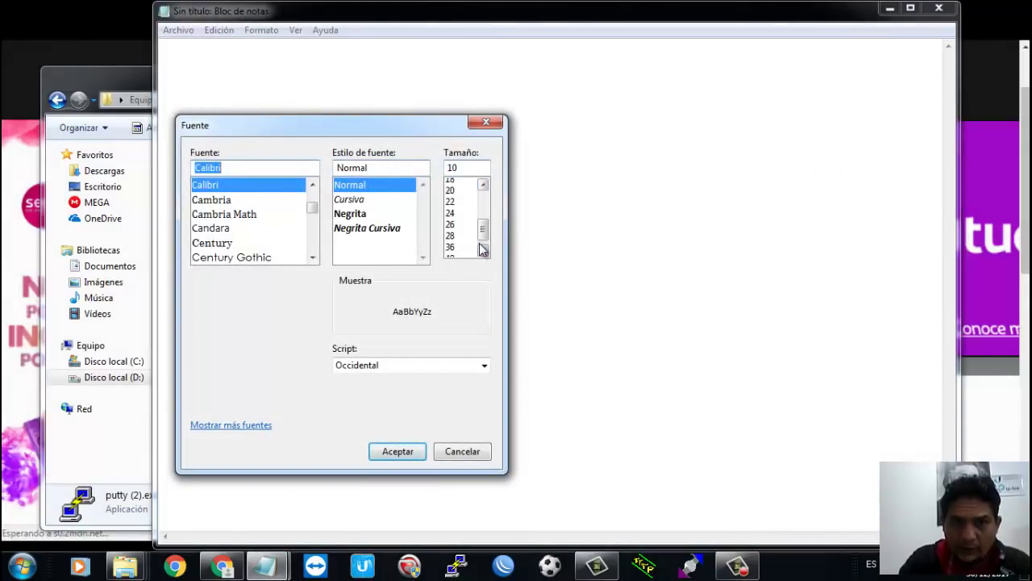
click(456, 239)
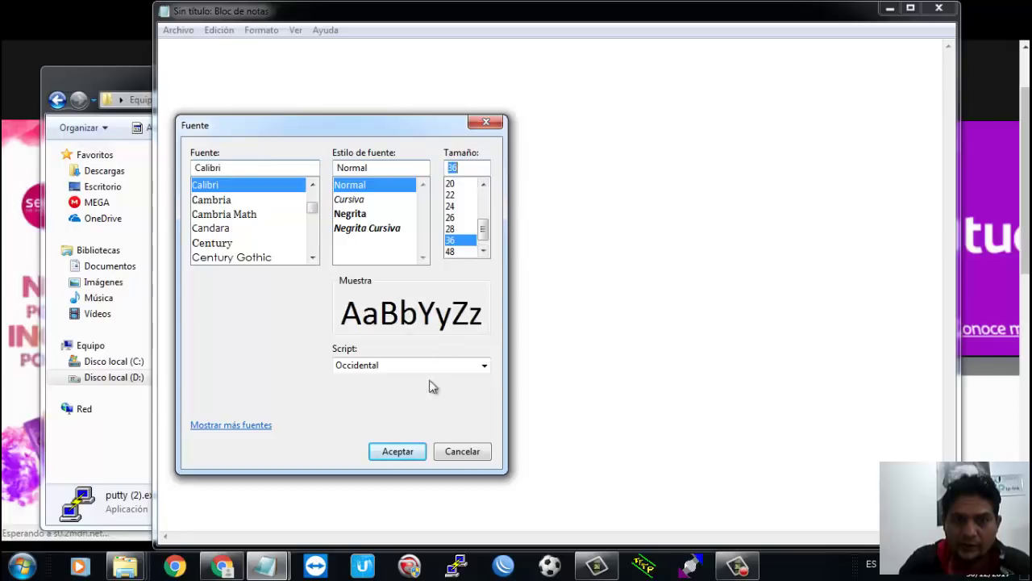
click(413, 449)
Step: Write 'touch /etc/persistent/ct', 'save' and 'reboot' on separate lines, then minimize Notepad
text(touch)
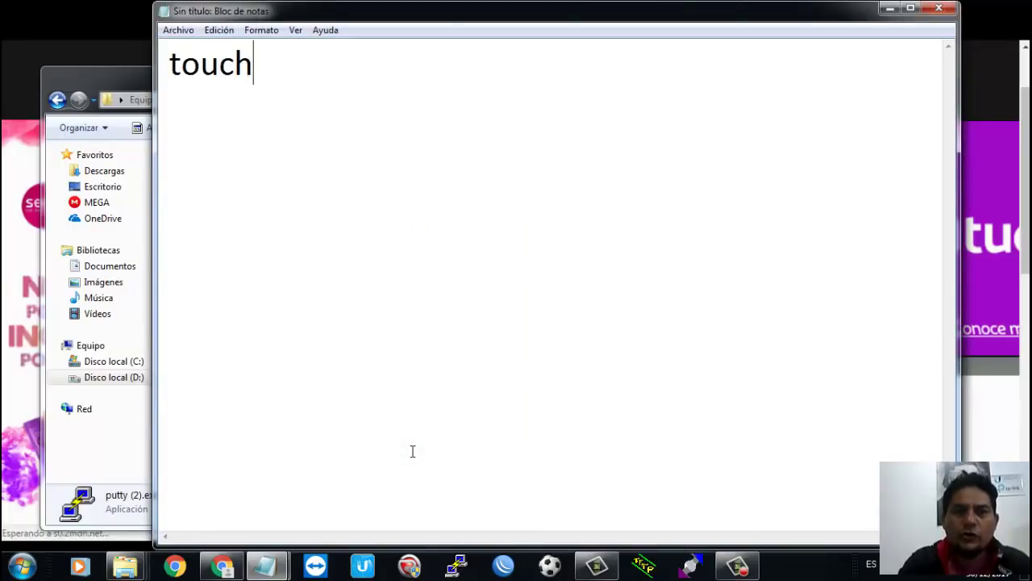
text( /etc/)
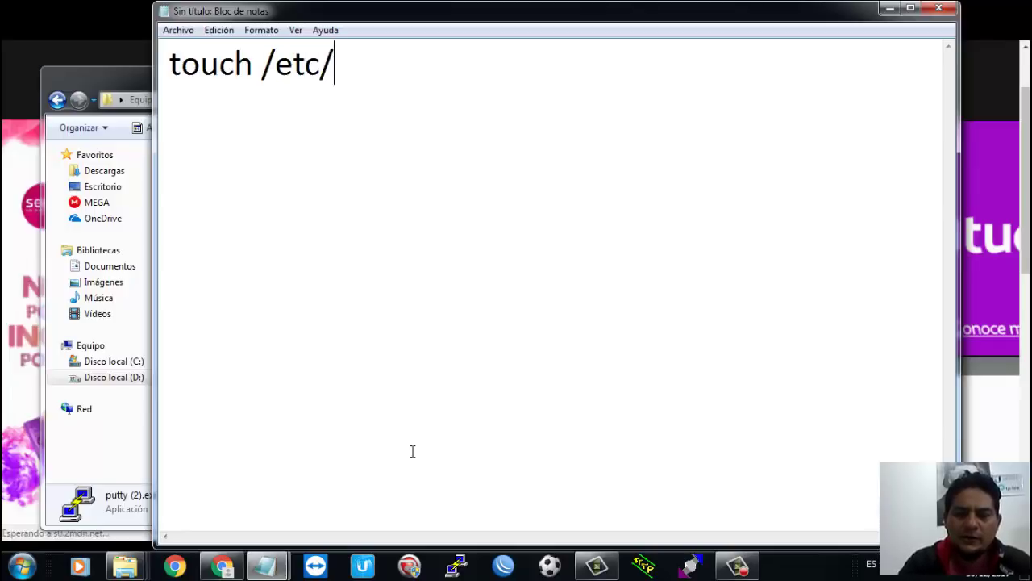
text(persisten)
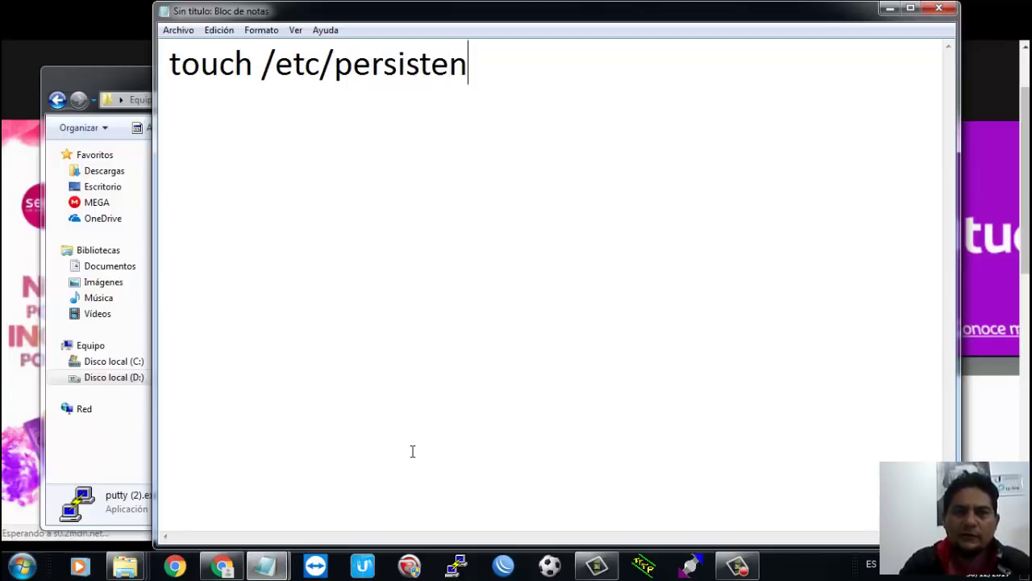
text(t/ct)
key(Return)
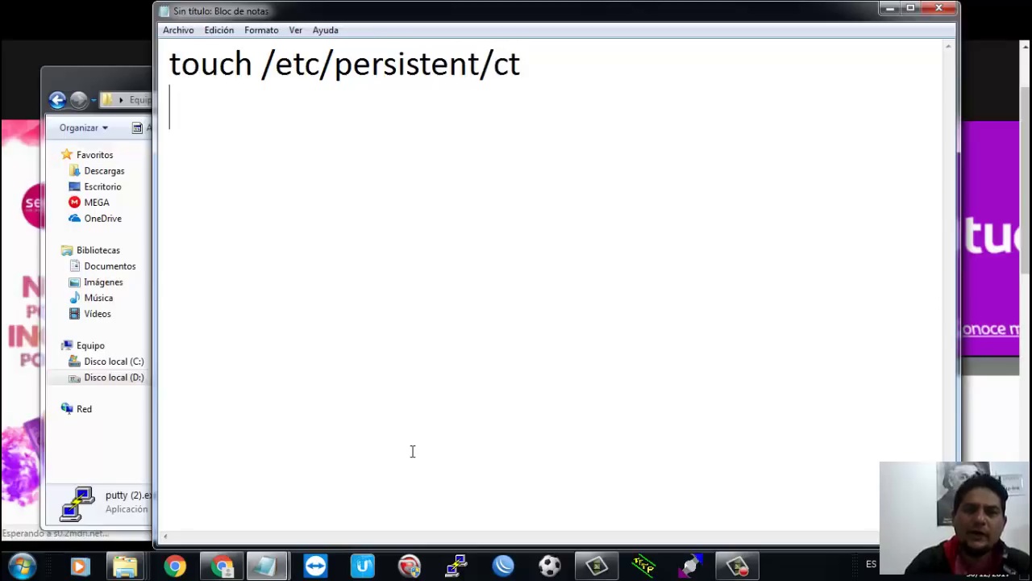
text(save)
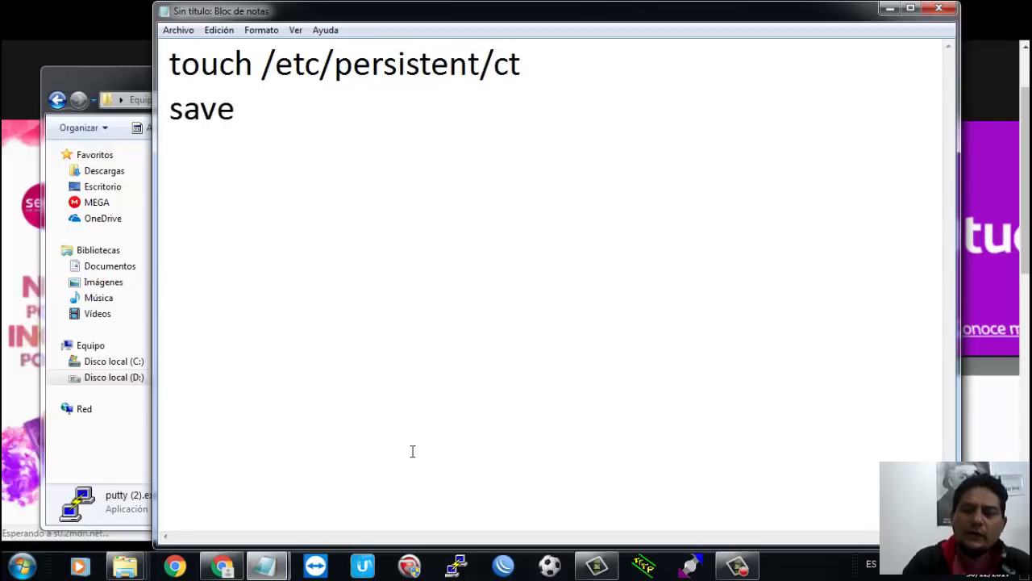
key(Return)
text(reboot)
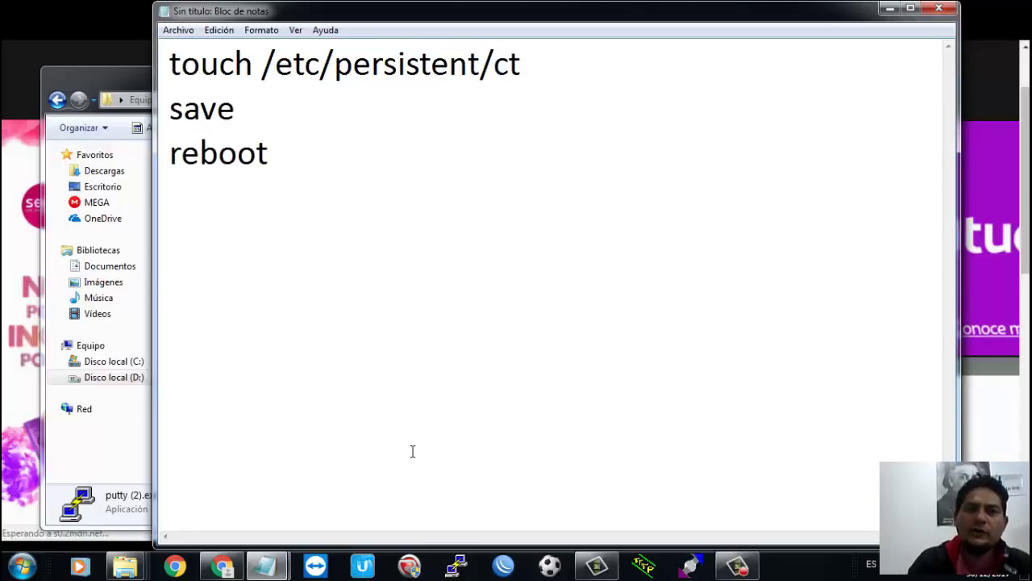
text(ç)
key(BackSpace)
key(Return)
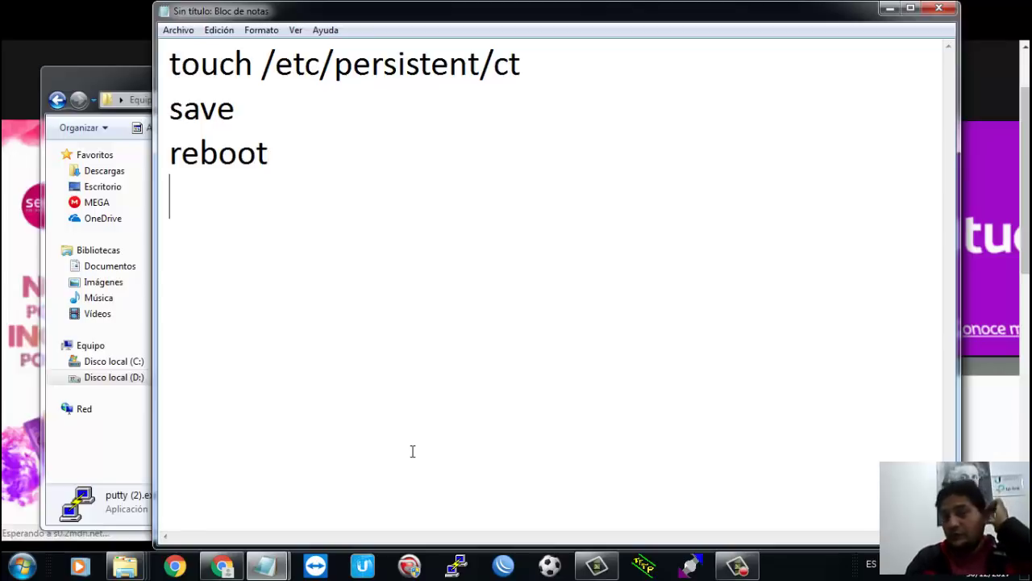
click(891, 10)
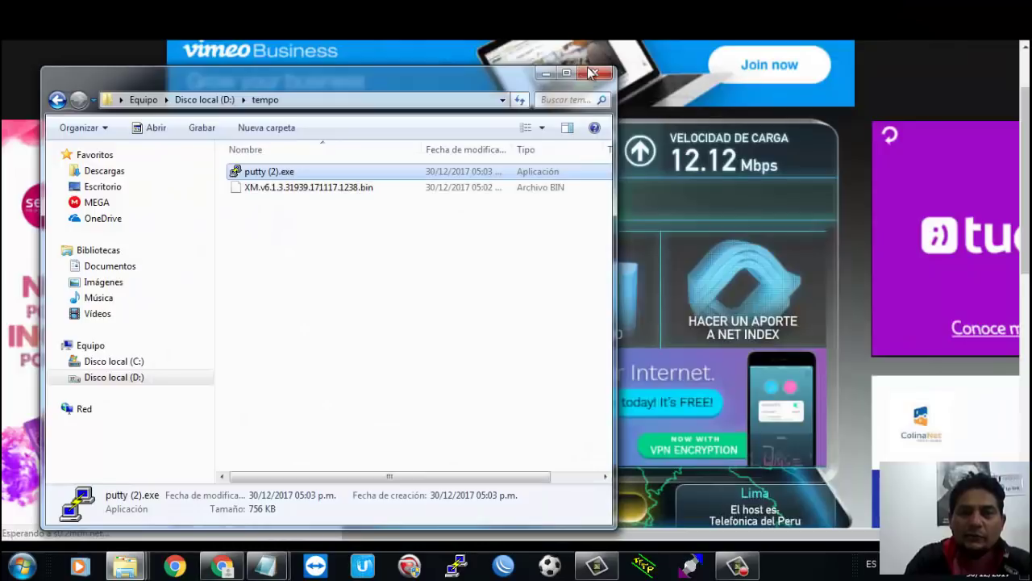
Step: Start a continuous 'ping 192.168.1.20 -t' to the radio from the Run dialog
click(546, 73)
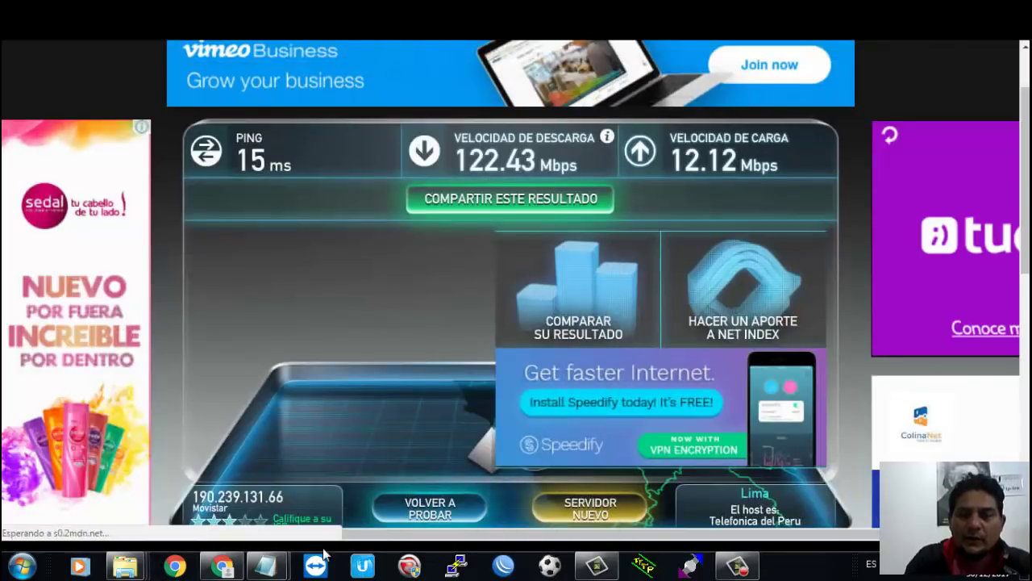
key(super+r)
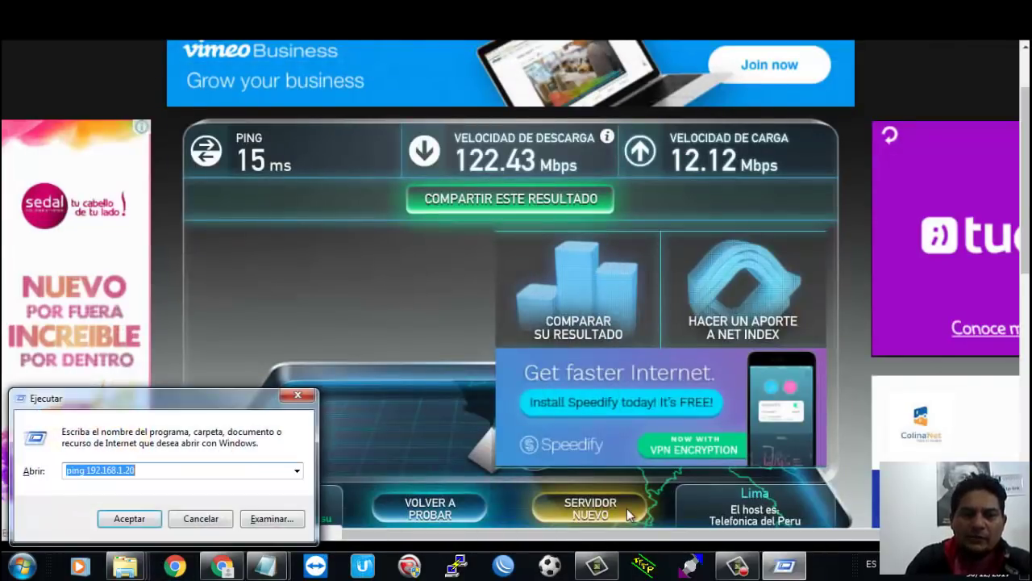
key(Return)
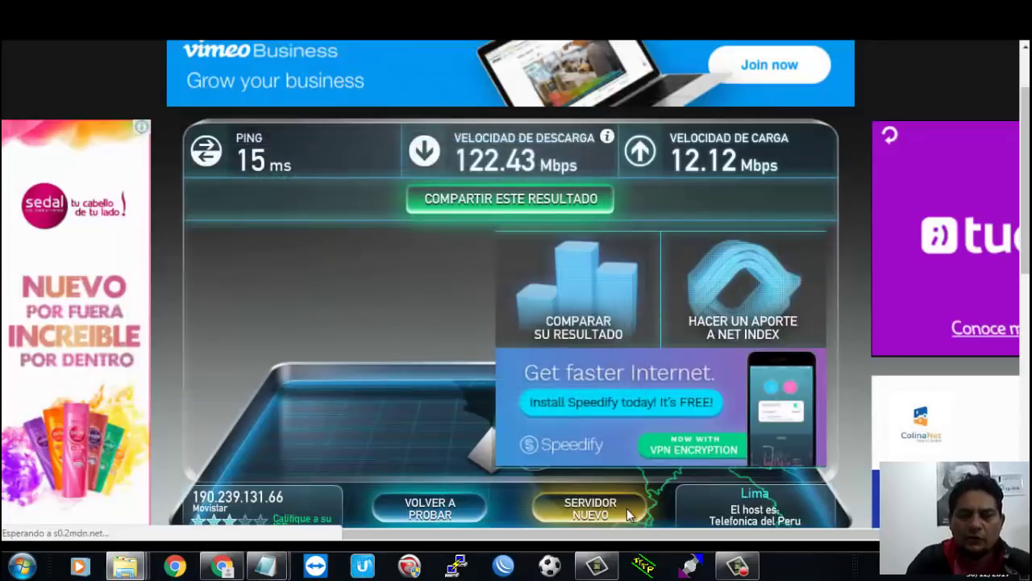
key(super+r)
key(Down)
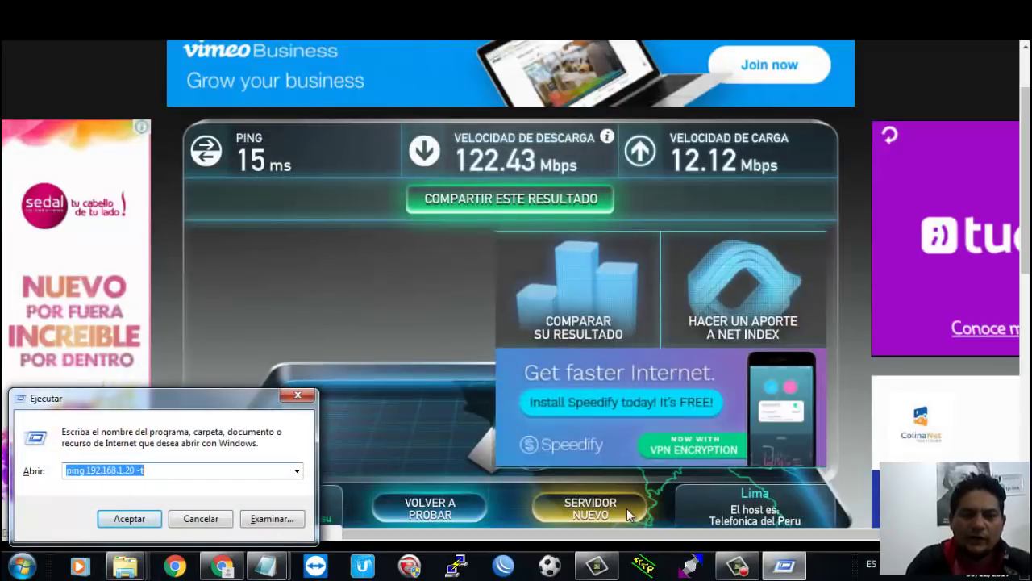
key(Return)
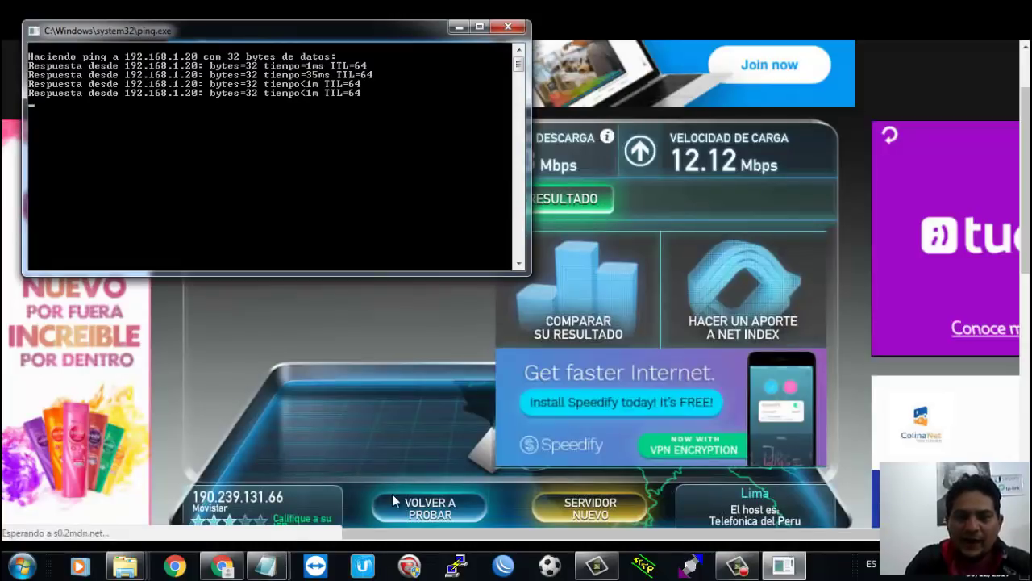
Step: Reload the airOS login page and set the country to Compliance Test
mouse_move(226, 562)
click(436, 403)
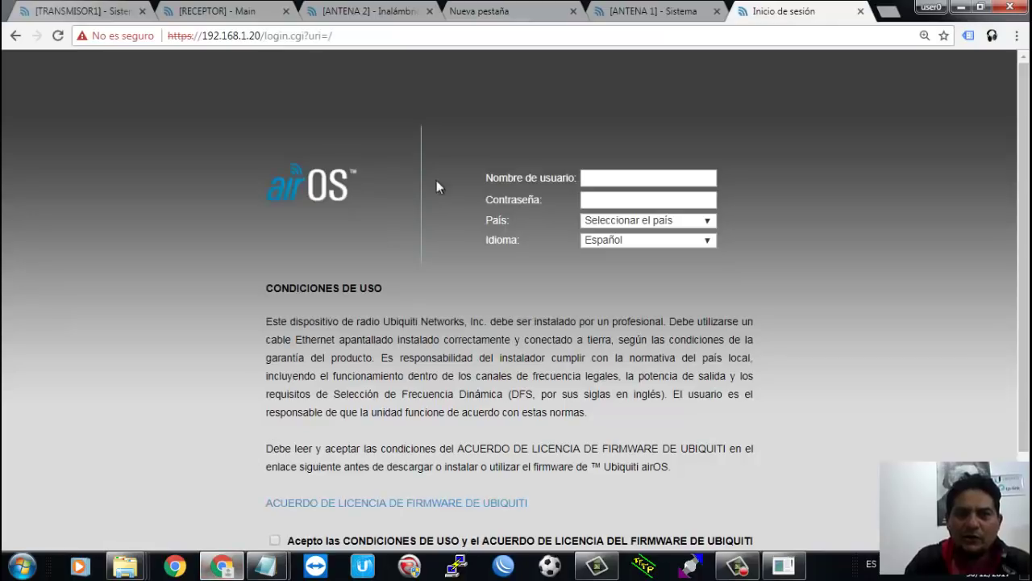
click(611, 29)
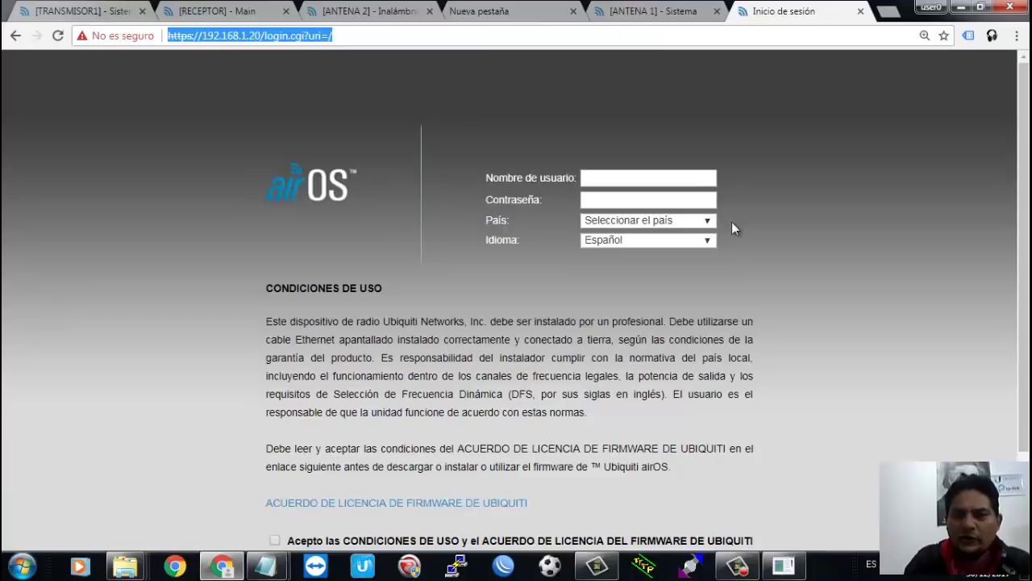
click(708, 221)
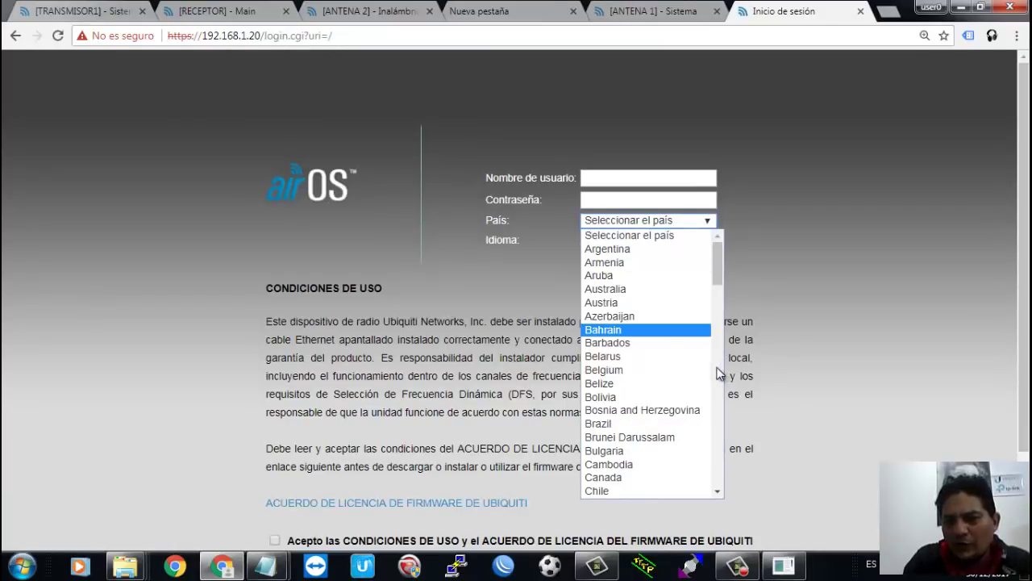
scroll(720, 373, down, 3)
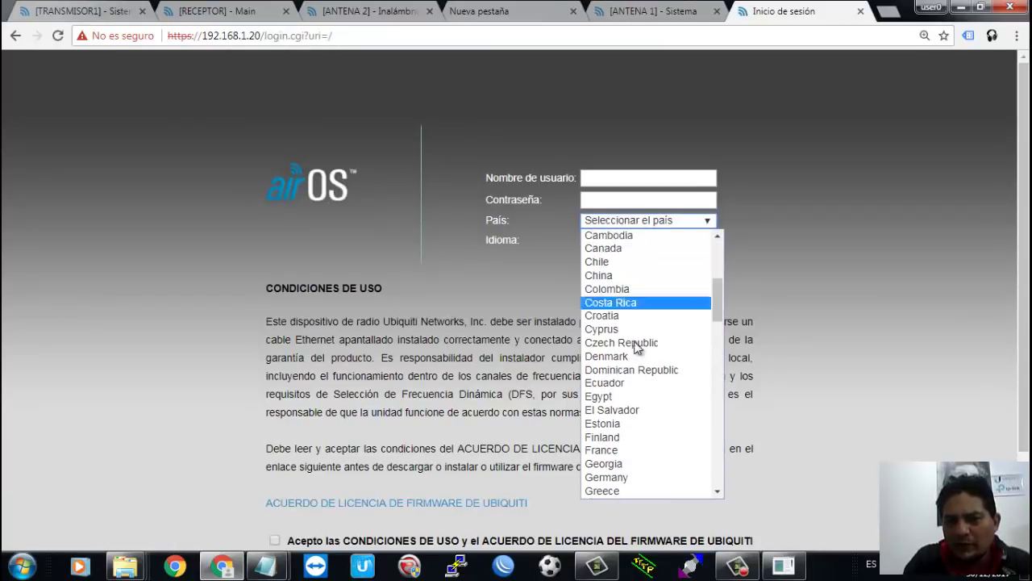
click(58, 36)
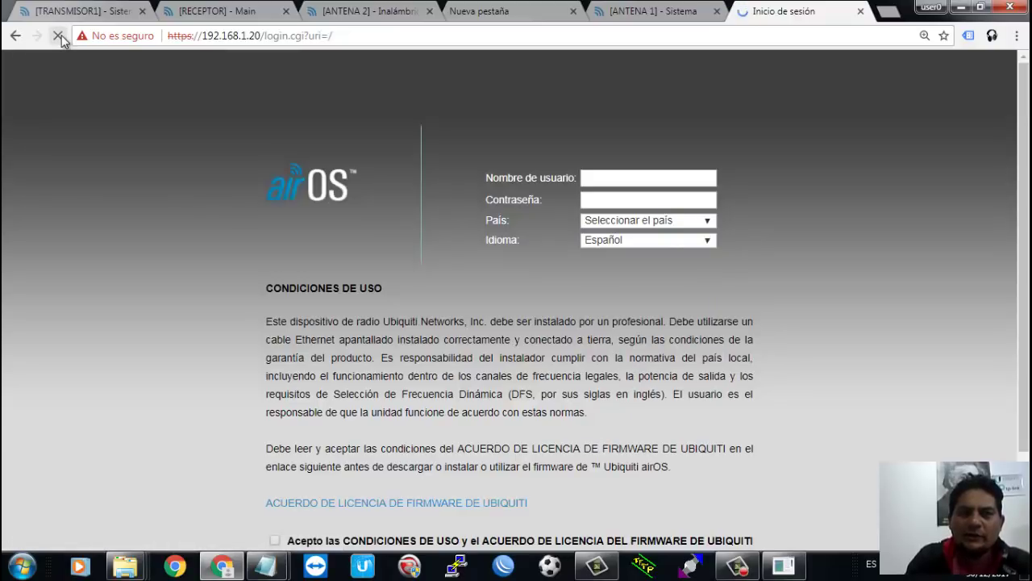
click(425, 29)
click(687, 220)
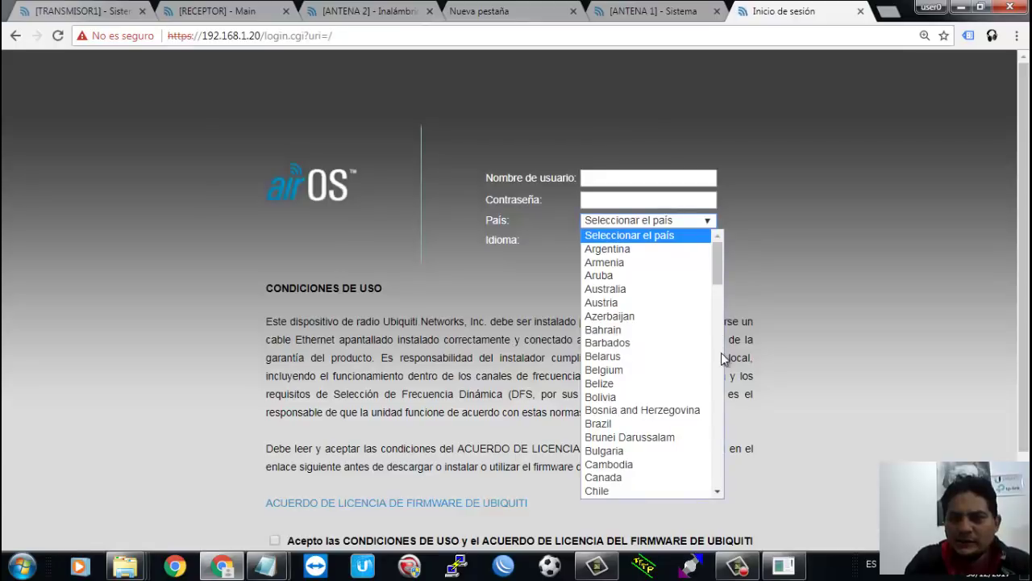
scroll(720, 359, down, 5)
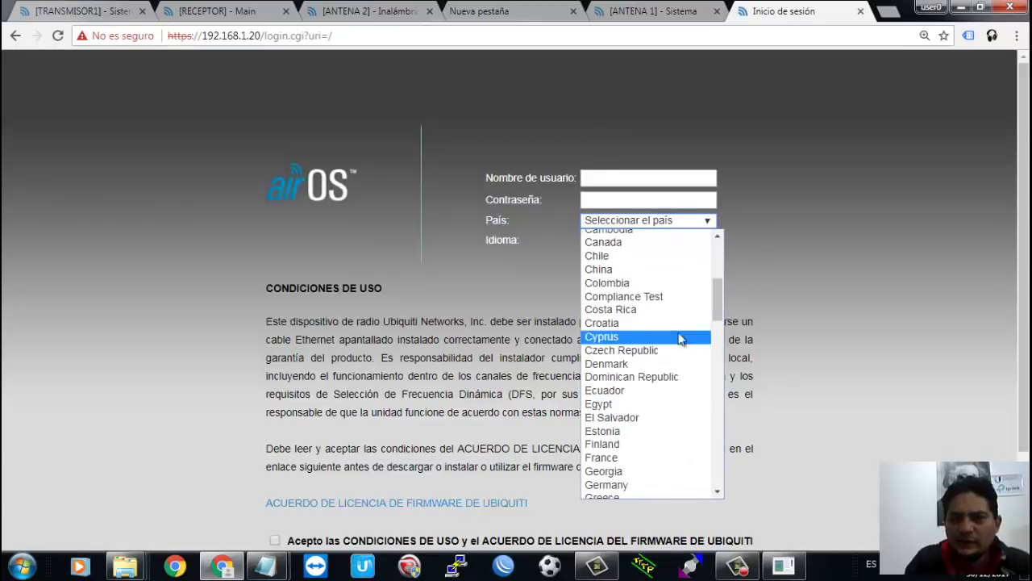
click(657, 299)
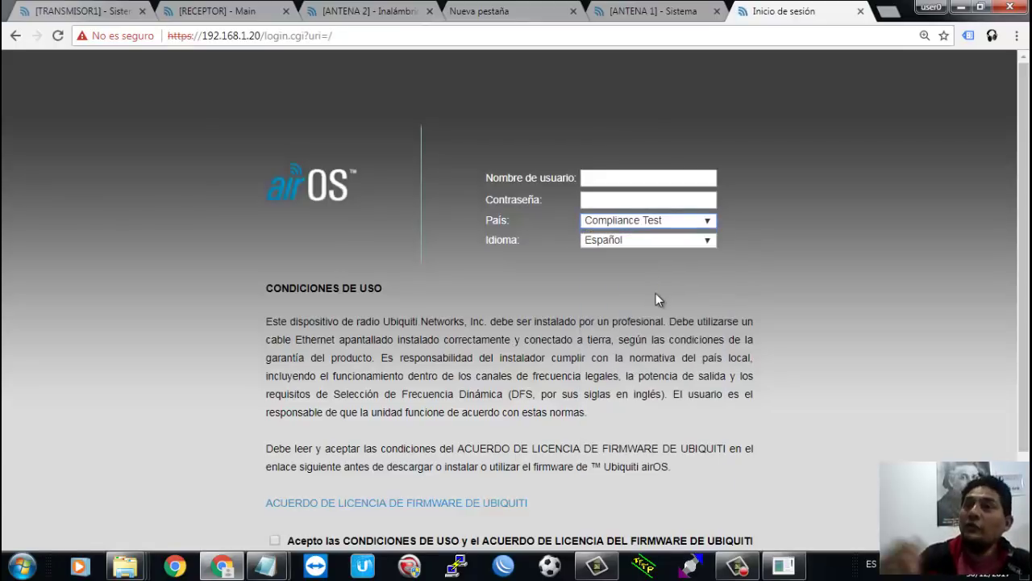
Step: Enter the device username and password, accept the terms, and log in
click(677, 179)
text(ubnt)
key(Tab)
text(ubnt)
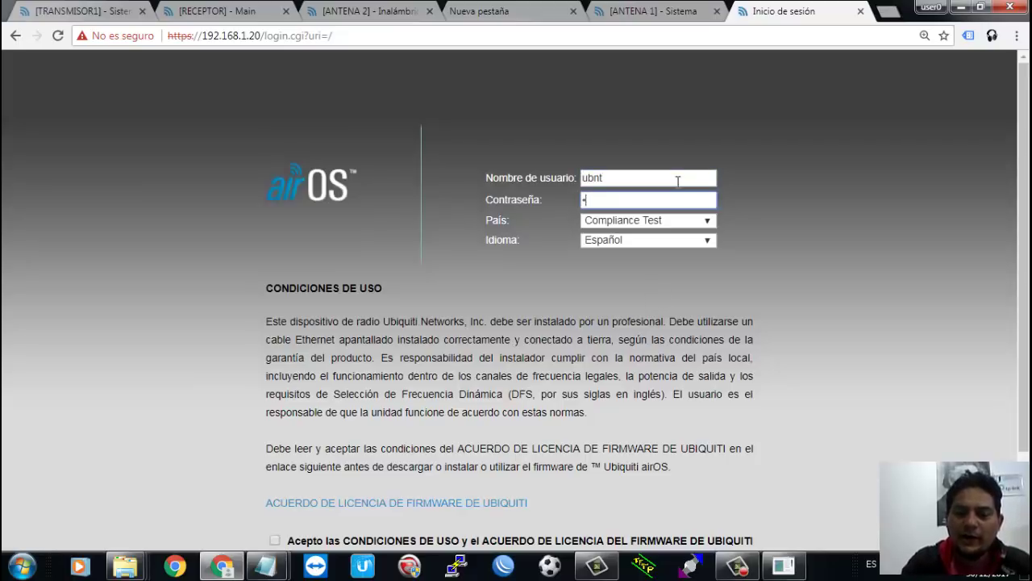
key(Tab)
key(Tab)
key(Tab)
key(Tab)
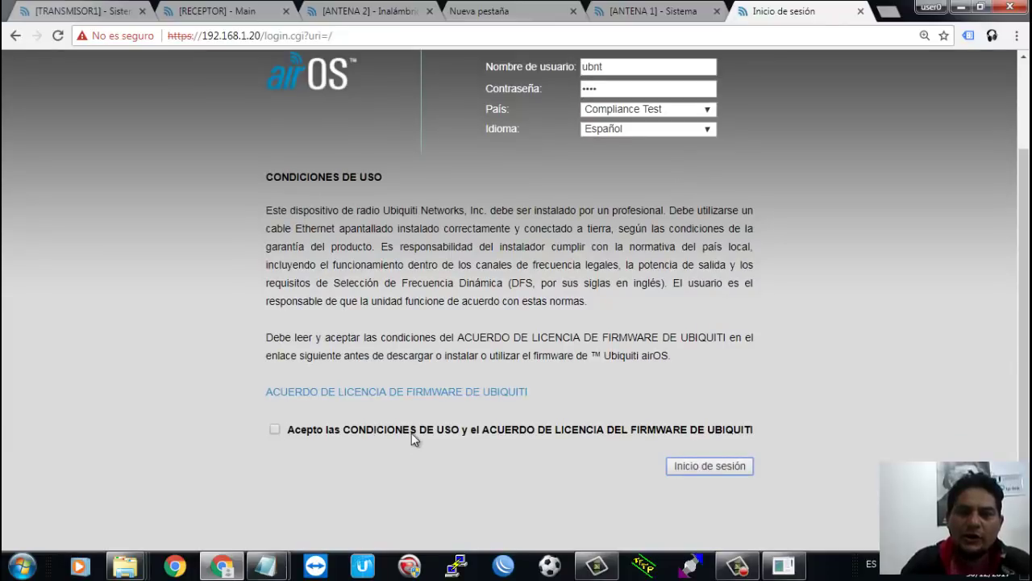
click(278, 429)
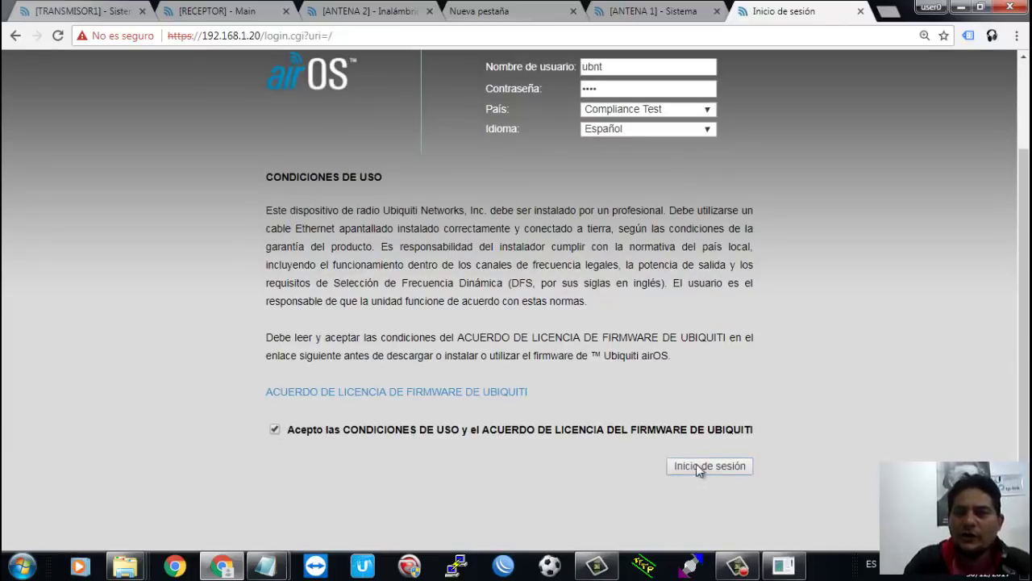
click(731, 468)
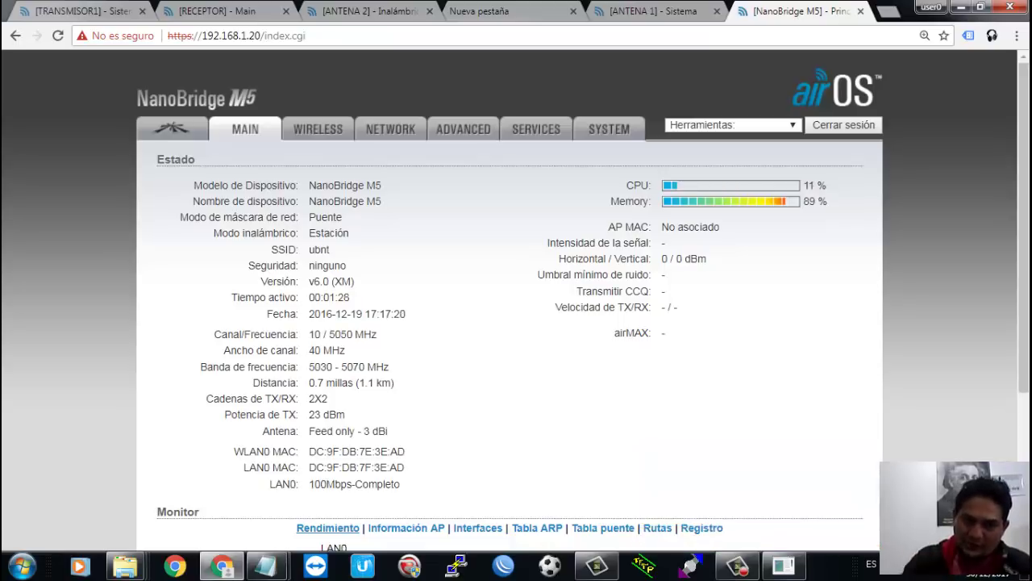
click(334, 128)
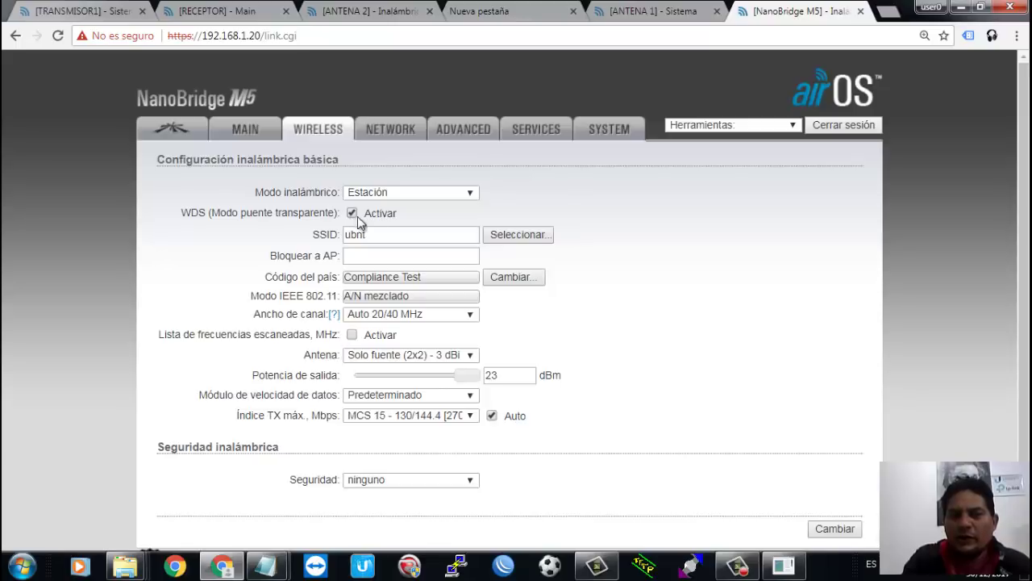
Step: Change the station's SSID to TEOCH I
double_click(375, 233)
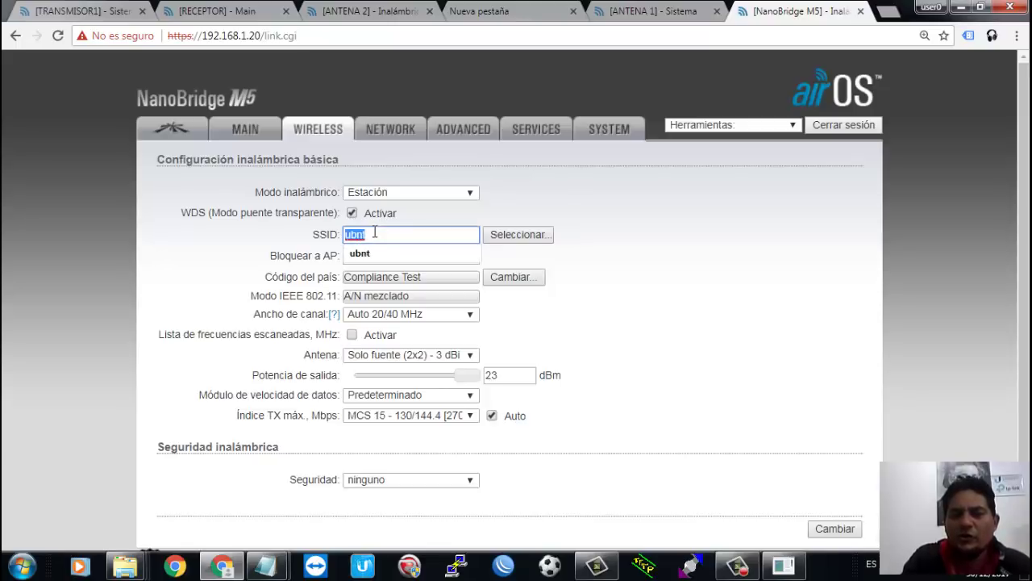
text(TEOCH)
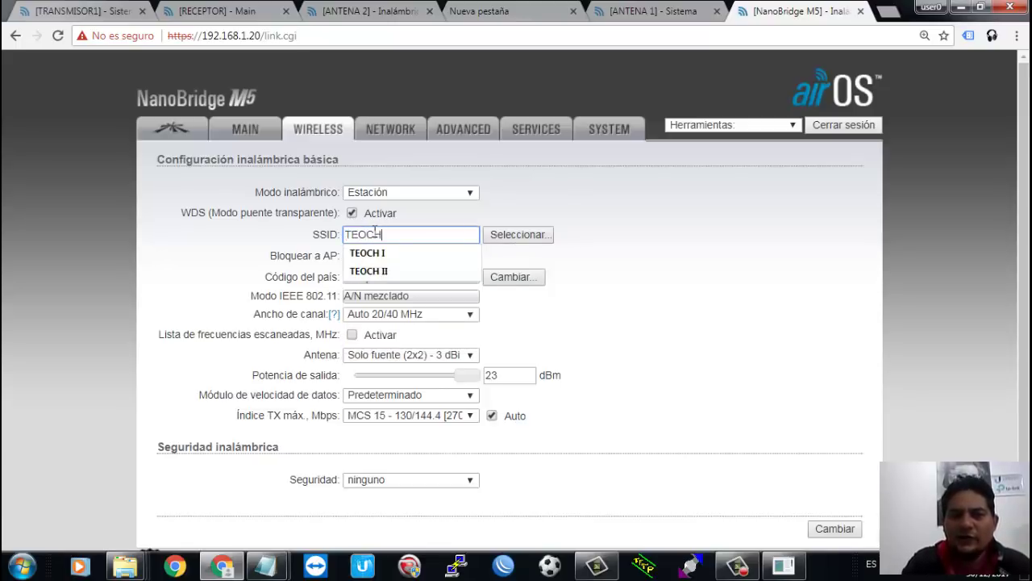
click(408, 254)
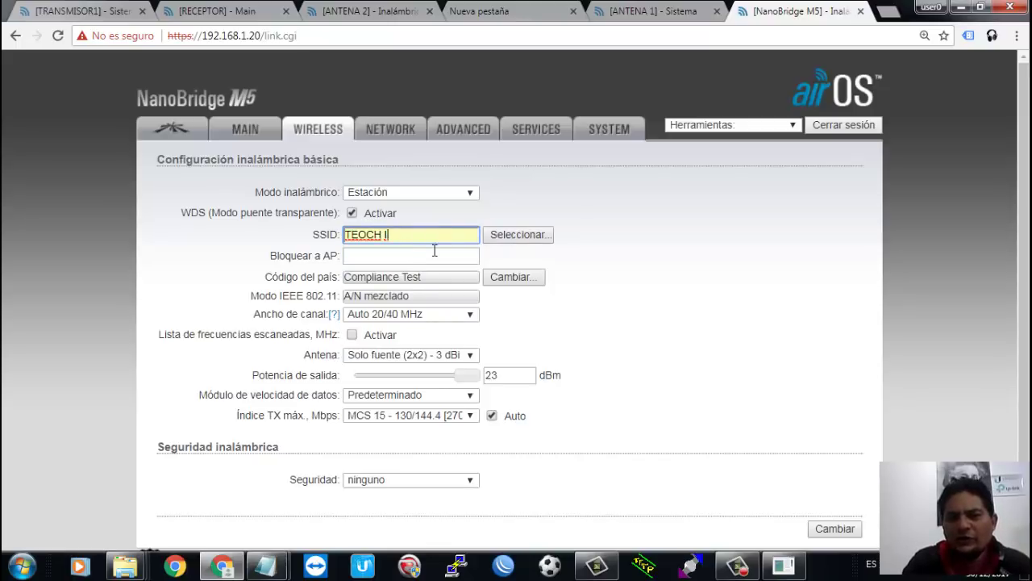
click(444, 253)
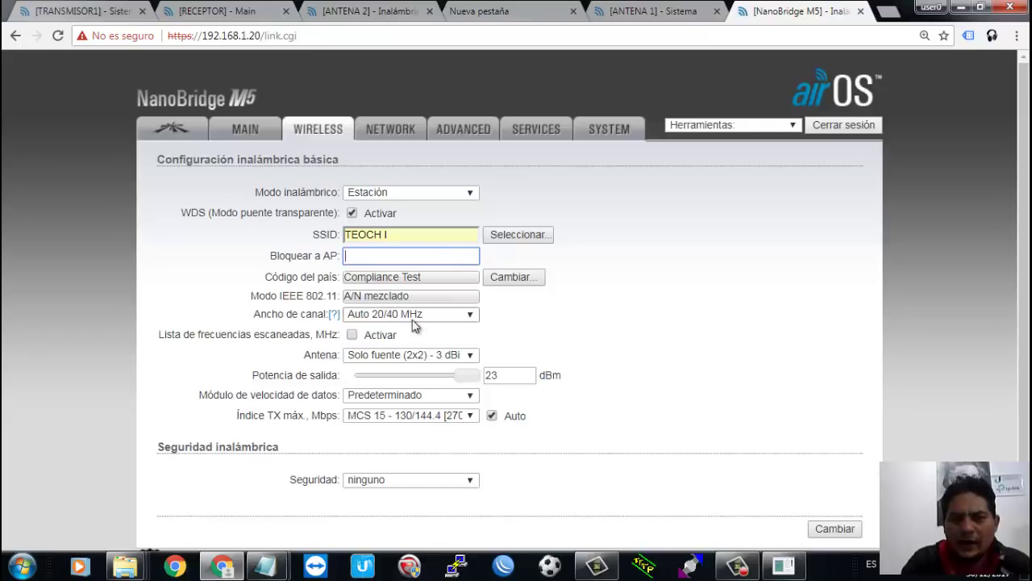
Step: Limit scanning to 5380,5460 MHz and select the 400 (2x2) - 25 dBi antenna
click(351, 335)
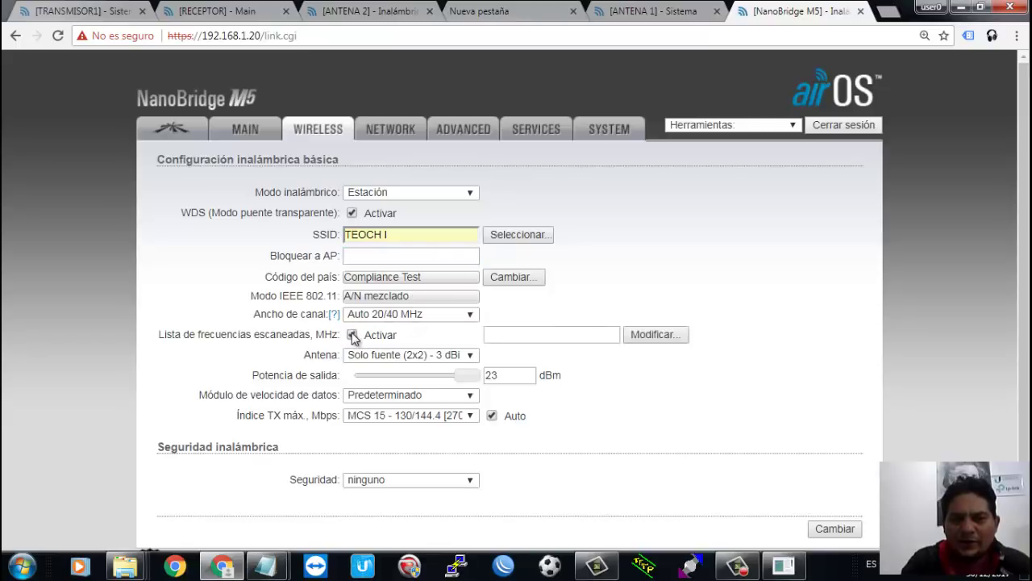
click(578, 335)
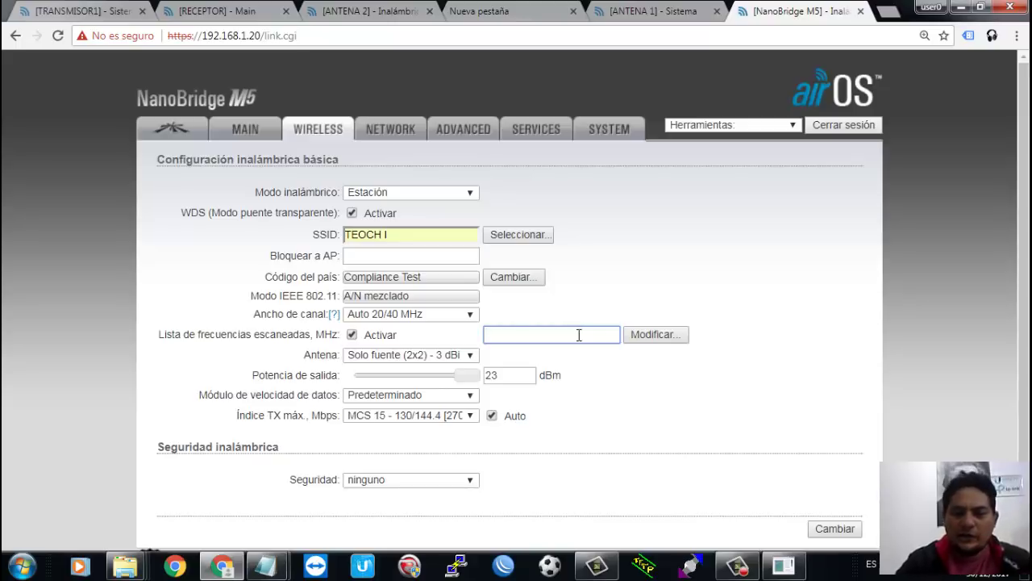
text(53)
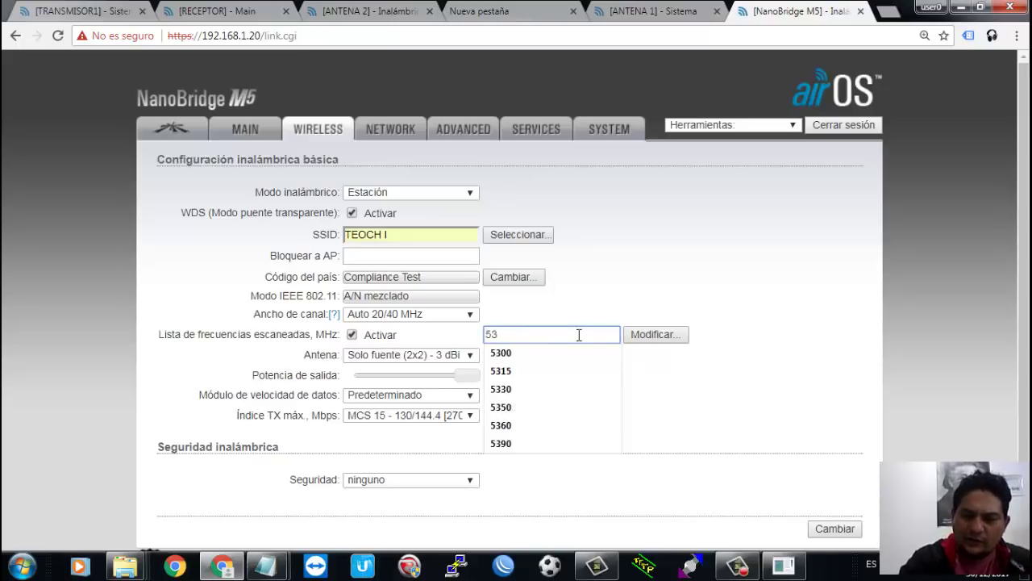
text(80,)
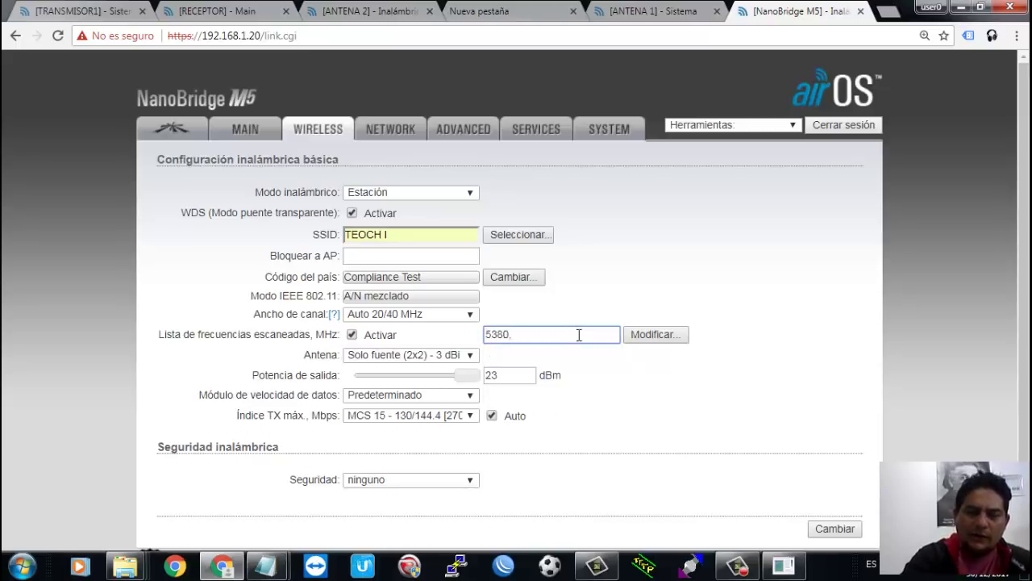
text(54)
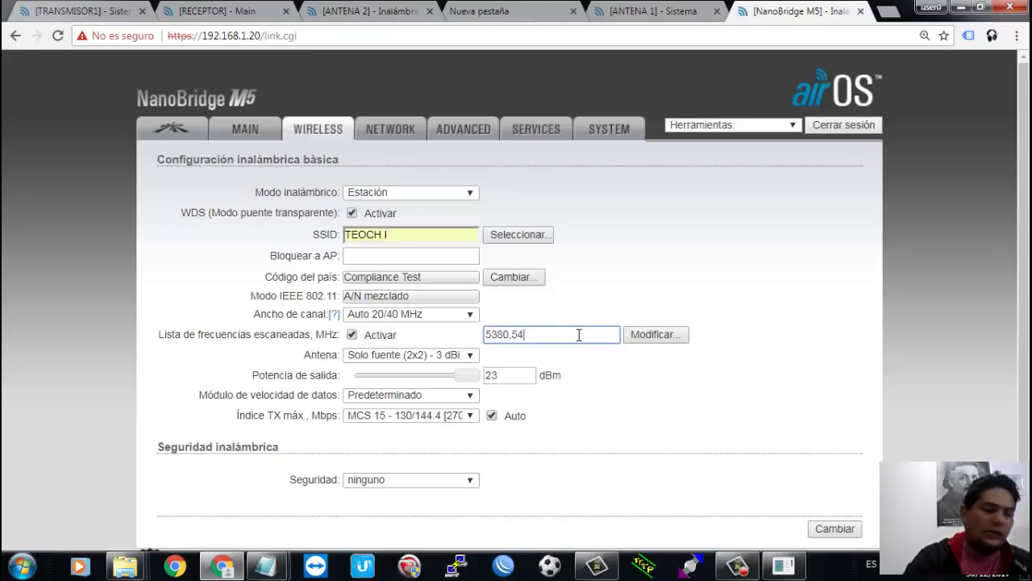
text(60)
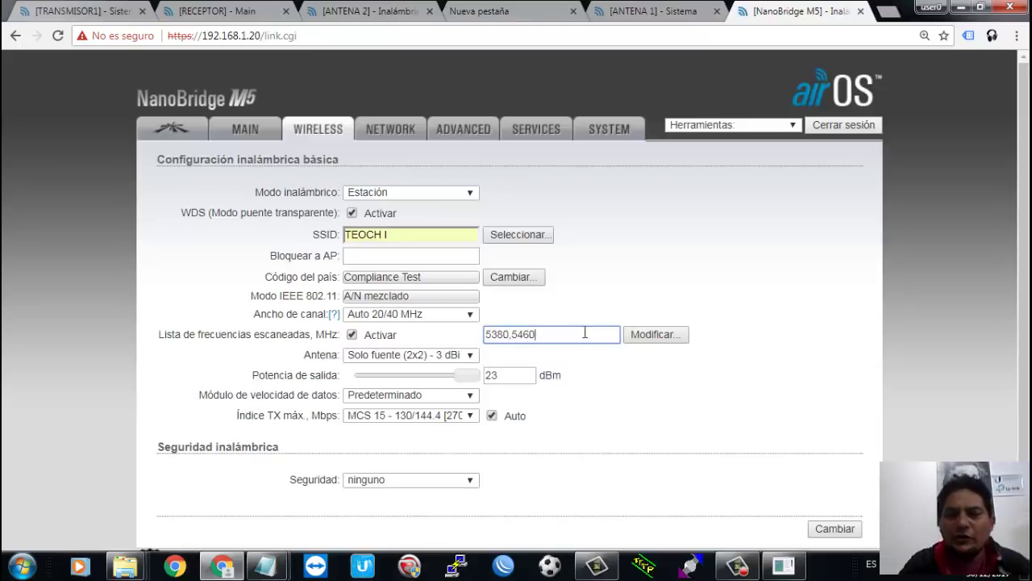
click(430, 359)
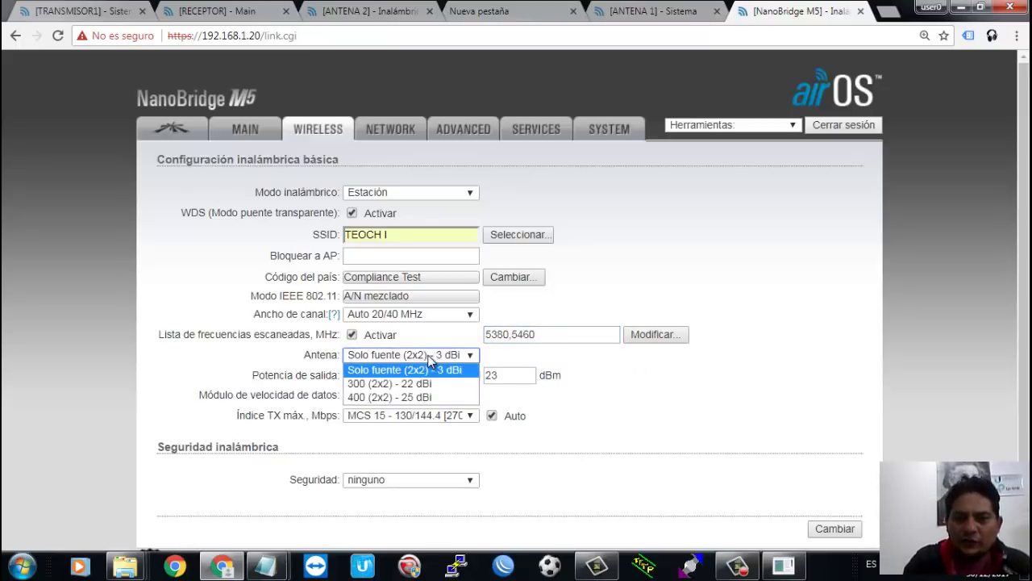
click(419, 398)
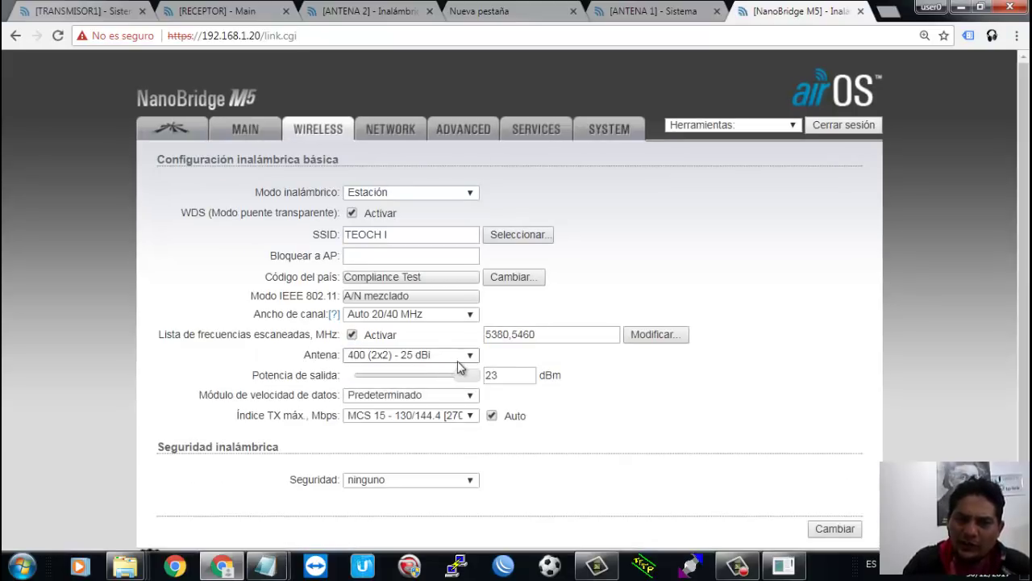
click(497, 375)
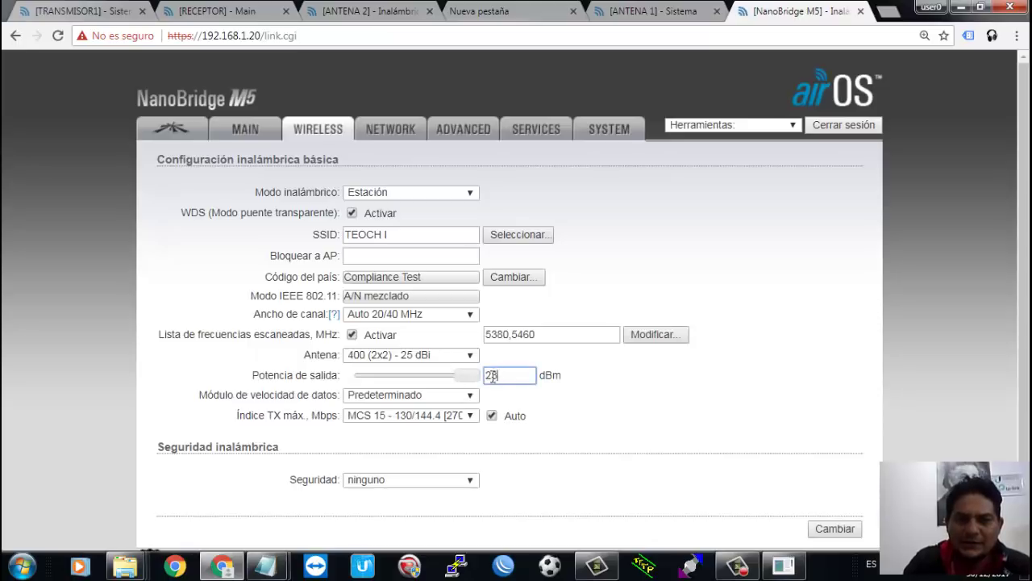
Step: Set security to WPA2-AES, enter the pre-shared key, and submit the wireless changes
click(392, 479)
click(384, 522)
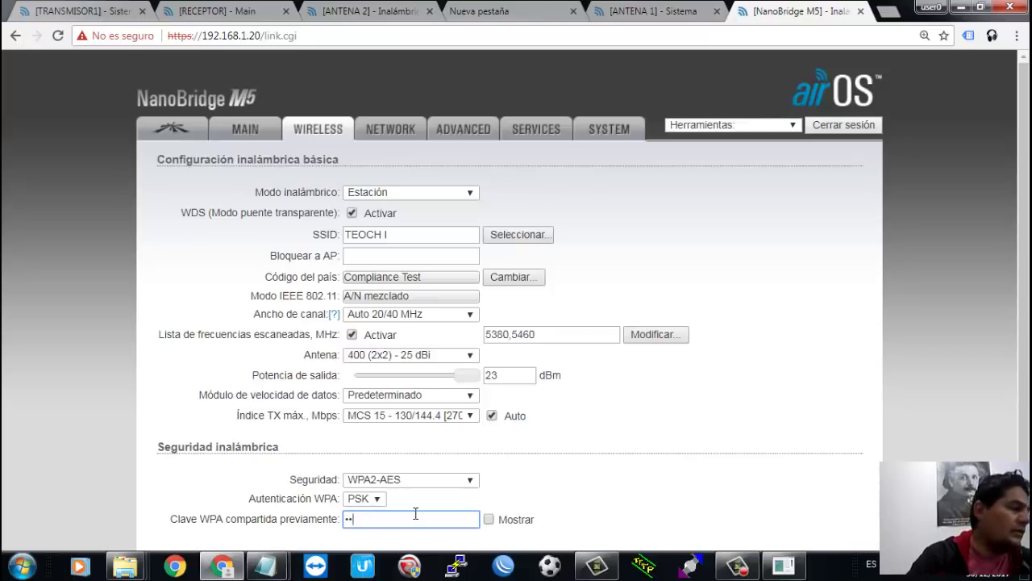
text(••)
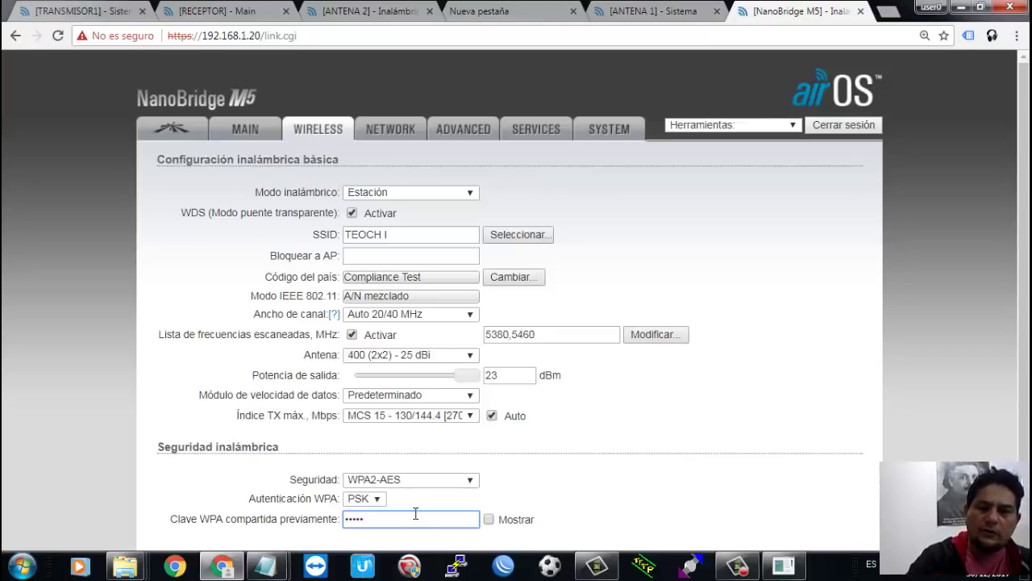
key(BackSpace)
key(BackSpace)
key(BackSpace)
key(BackSpace)
key(BackSpace)
text(••)
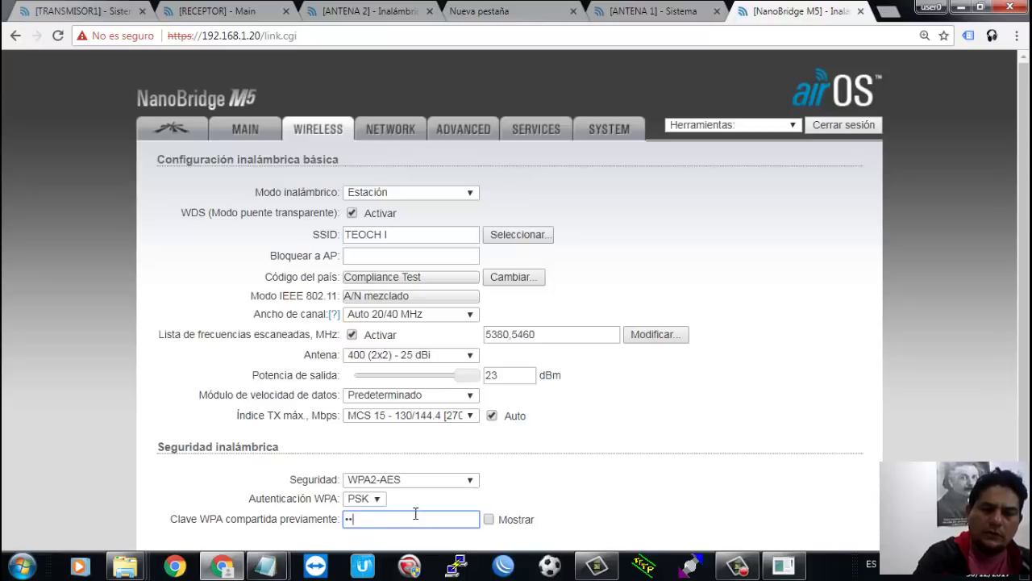
text(••)
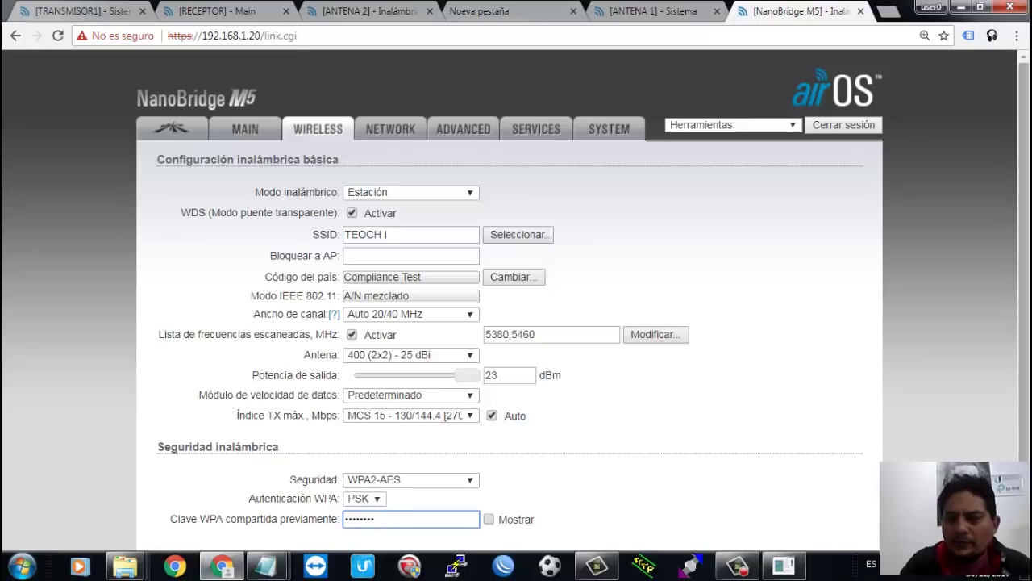
scroll(847, 484, down, 2)
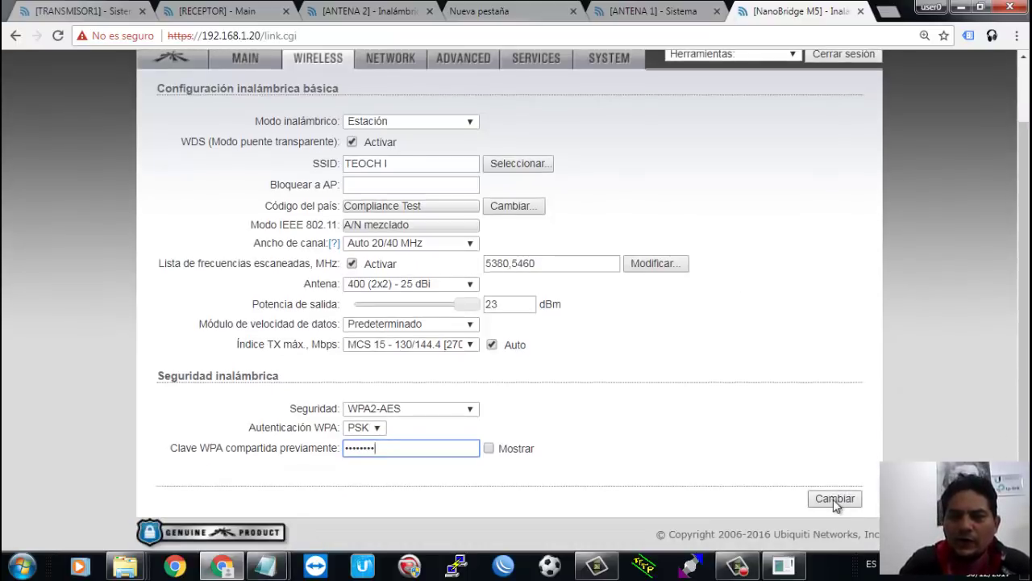
click(833, 499)
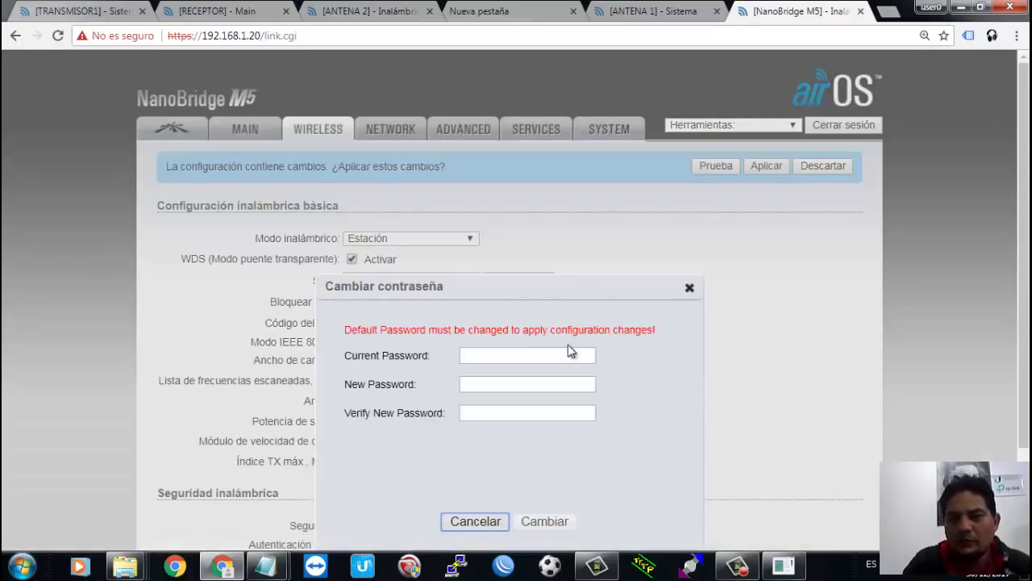
Step: Enter the current admin password and a new one, then save the password change
click(563, 355)
text(u)
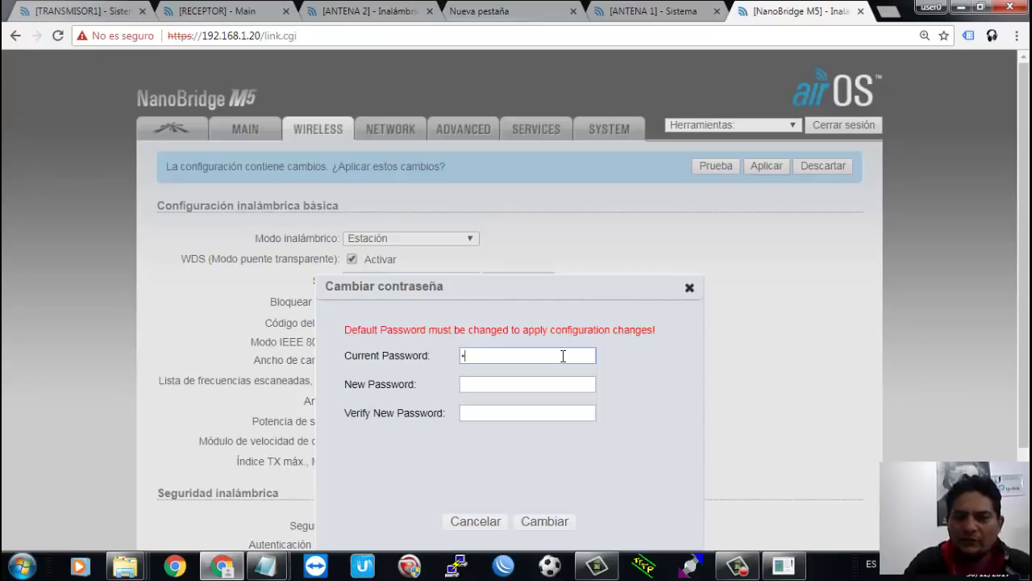
text(bnt)
key(Tab)
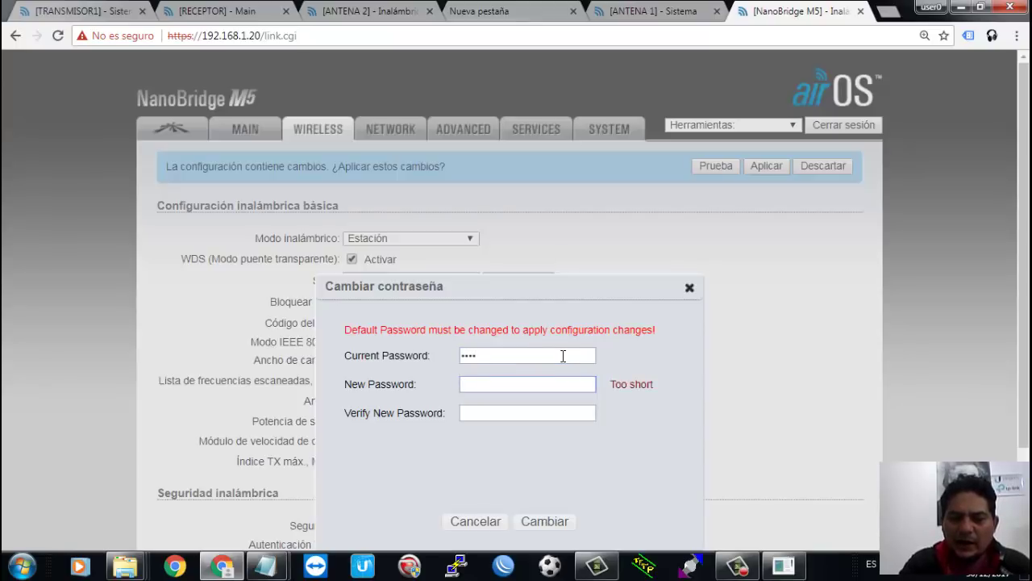
text(123456)
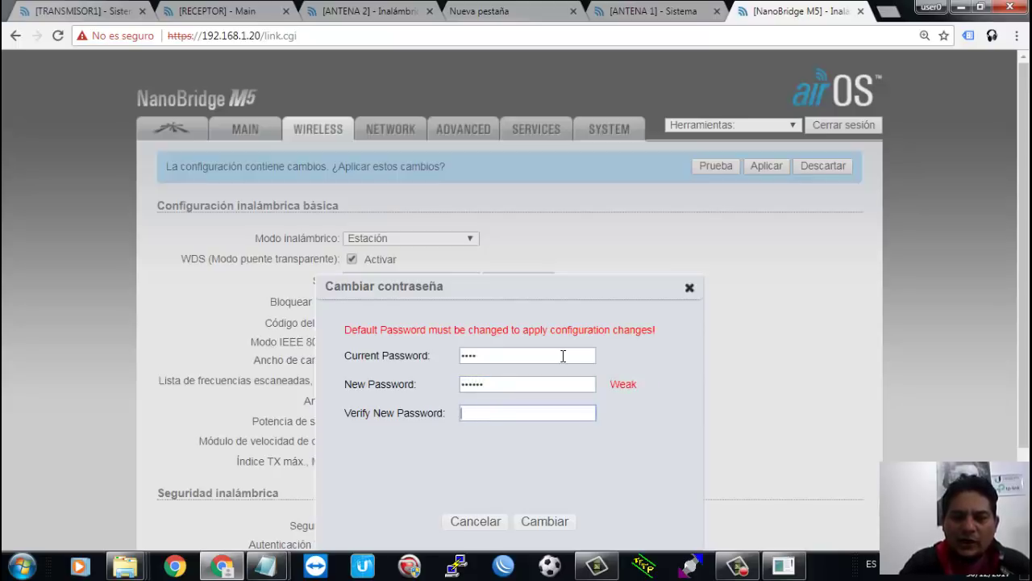
text(123456)
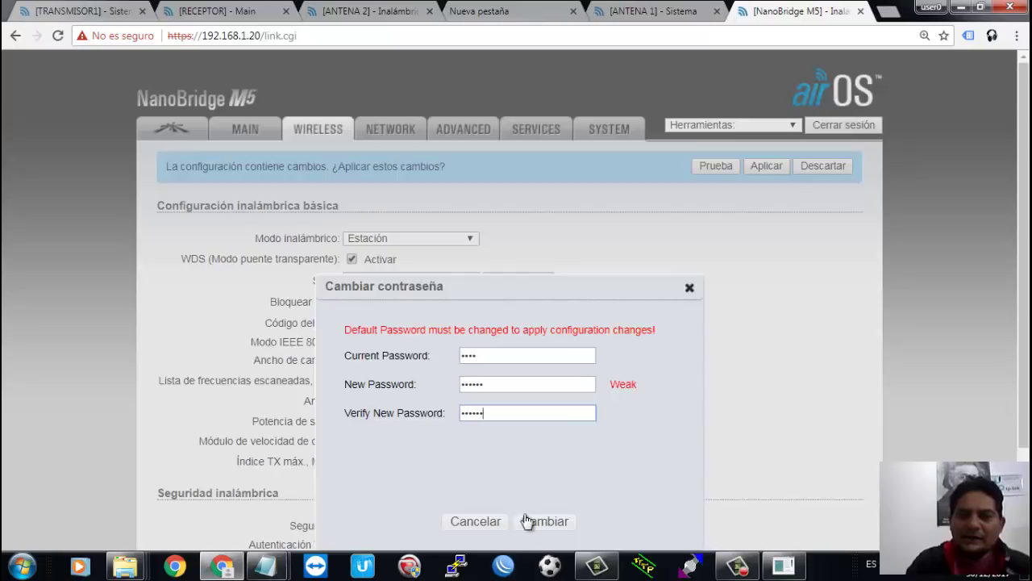
click(550, 525)
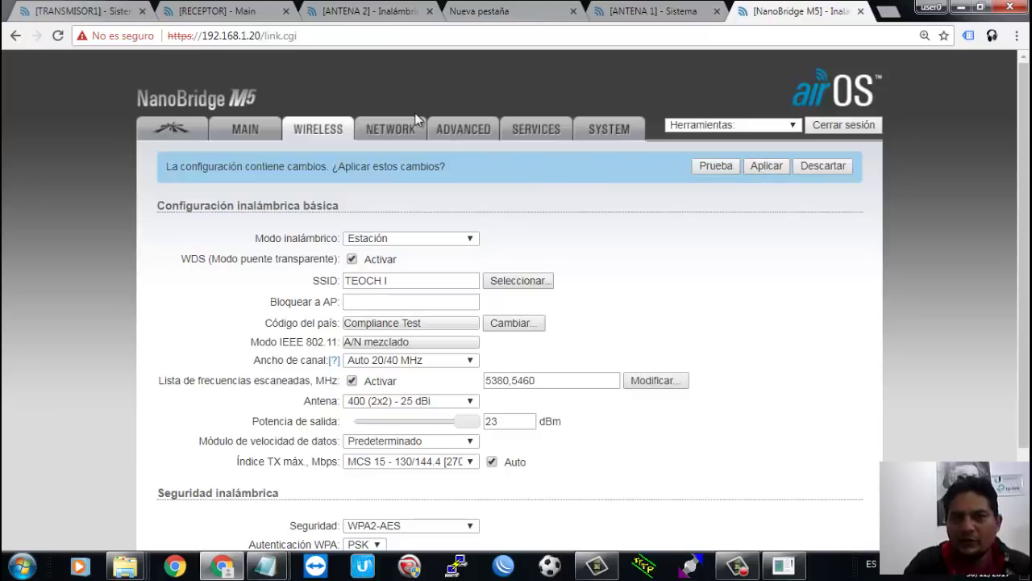
Step: On the System page, rename the device to Cliente1 and disable the reset button
click(400, 139)
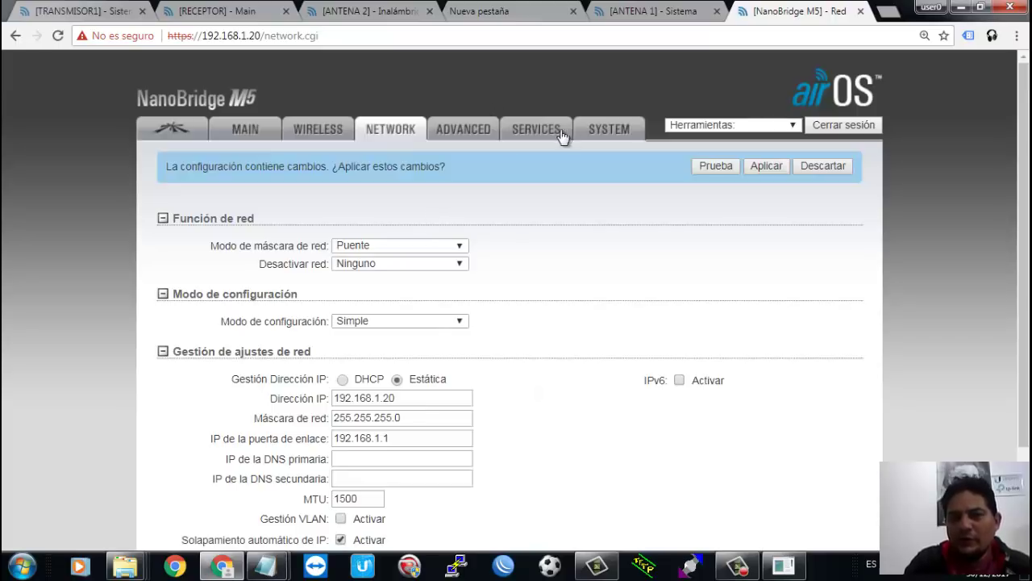
click(622, 133)
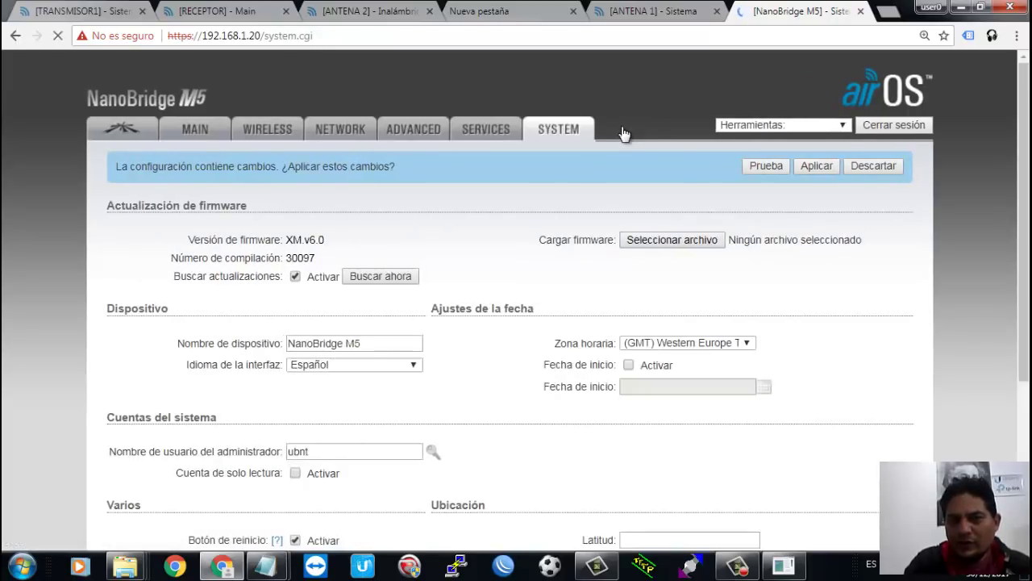
double_click(385, 343)
key(BackSpace)
key(BackSpace)
key(BackSpace)
key(BackSpace)
key(BackSpace)
key(BackSpace)
key(BackSpace)
key(BackSpace)
key(BackSpace)
key(BackSpace)
key(BackSpace)
key(BackSpace)
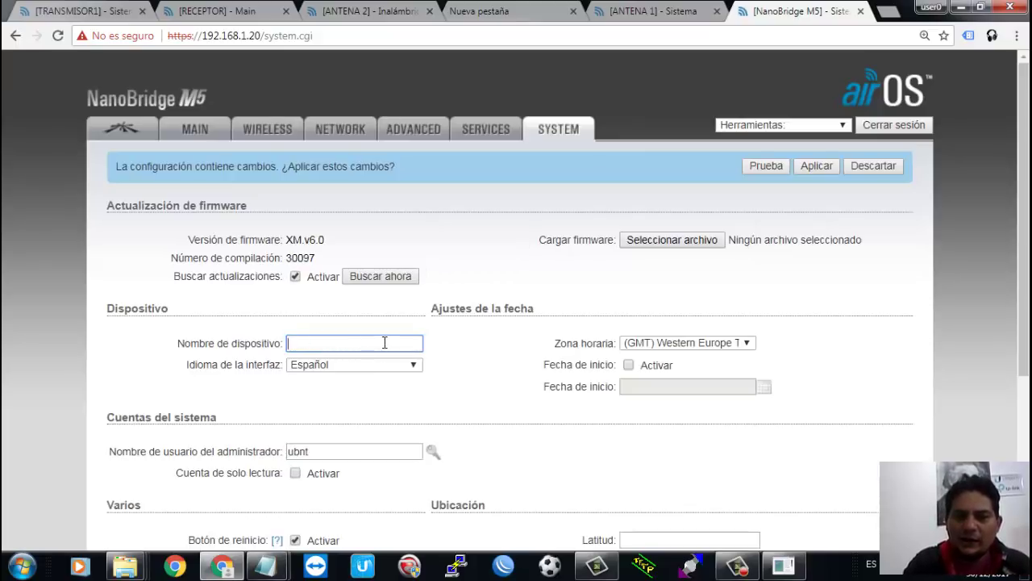
text(Cliente1)
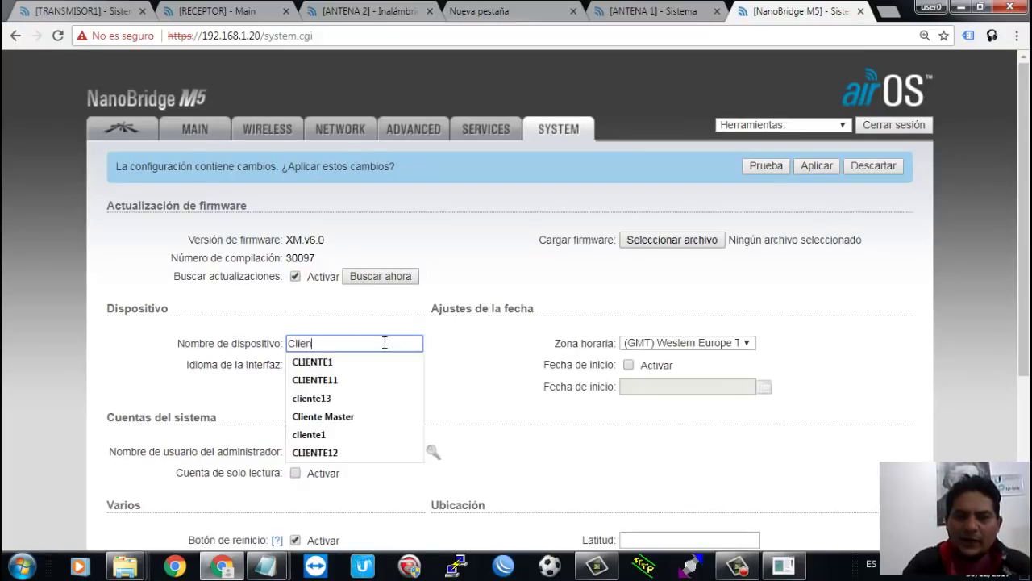
click(571, 381)
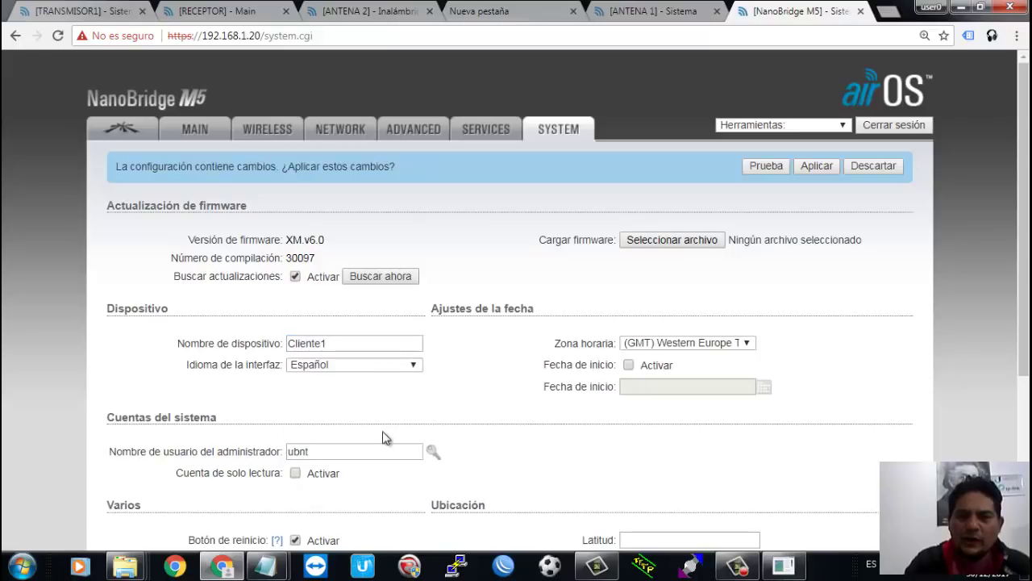
click(296, 541)
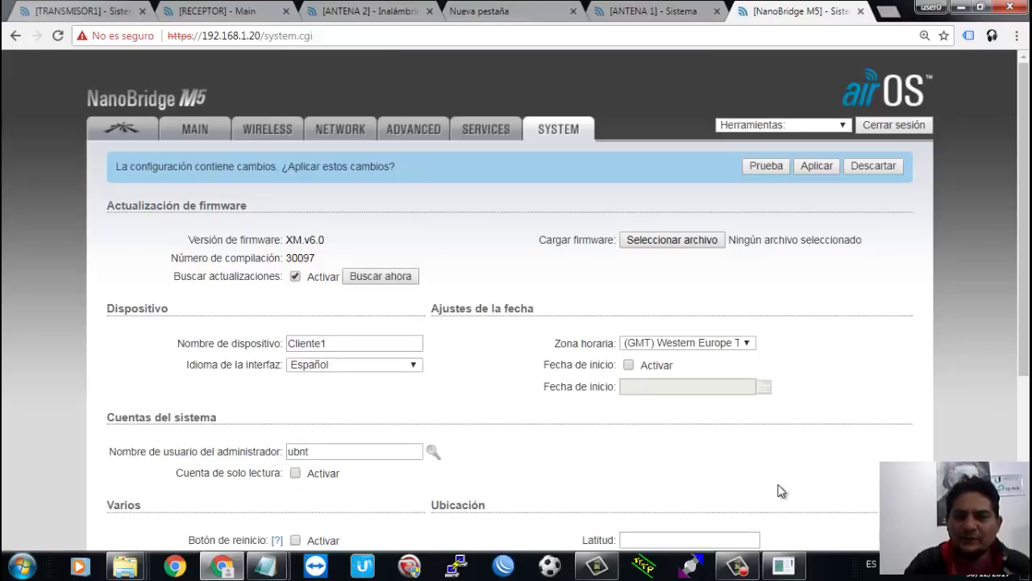
Step: Save the system settings and apply all pending changes to the NanoBridge
scroll(824, 439, down, 3)
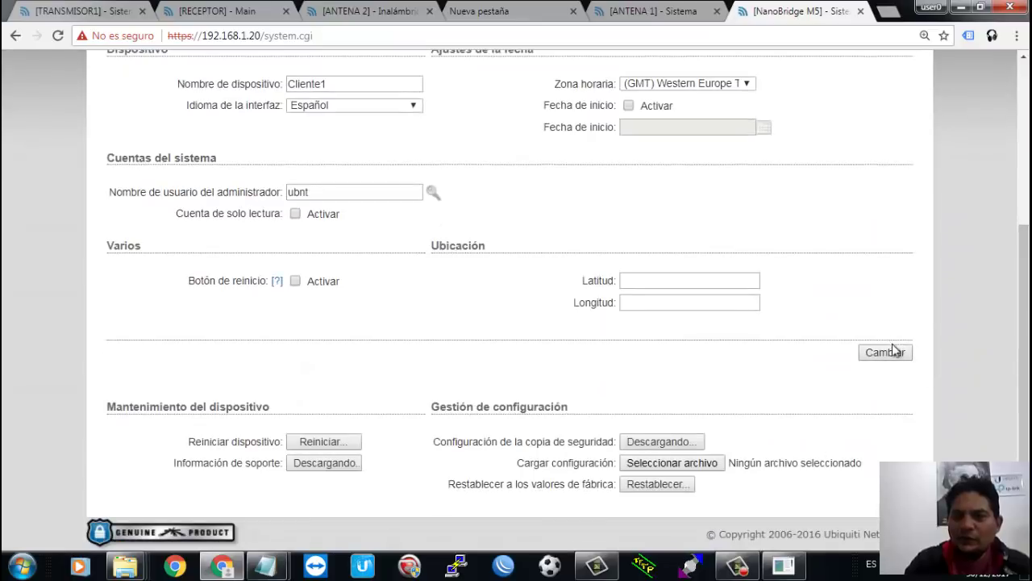
click(890, 358)
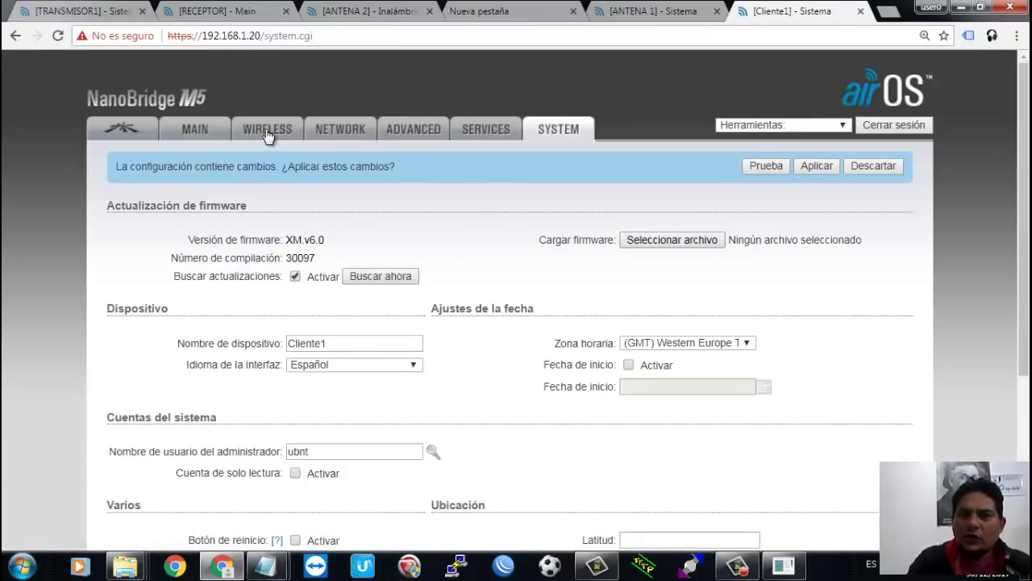
click(817, 165)
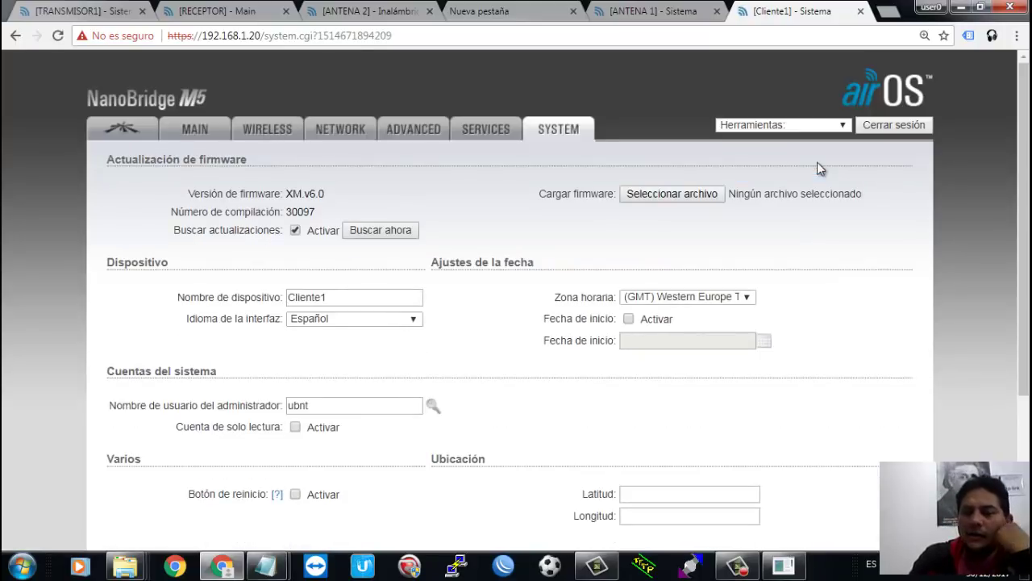
Step: Check the ping replies, then return to airOS and try loading the WIRELESS page
click(787, 567)
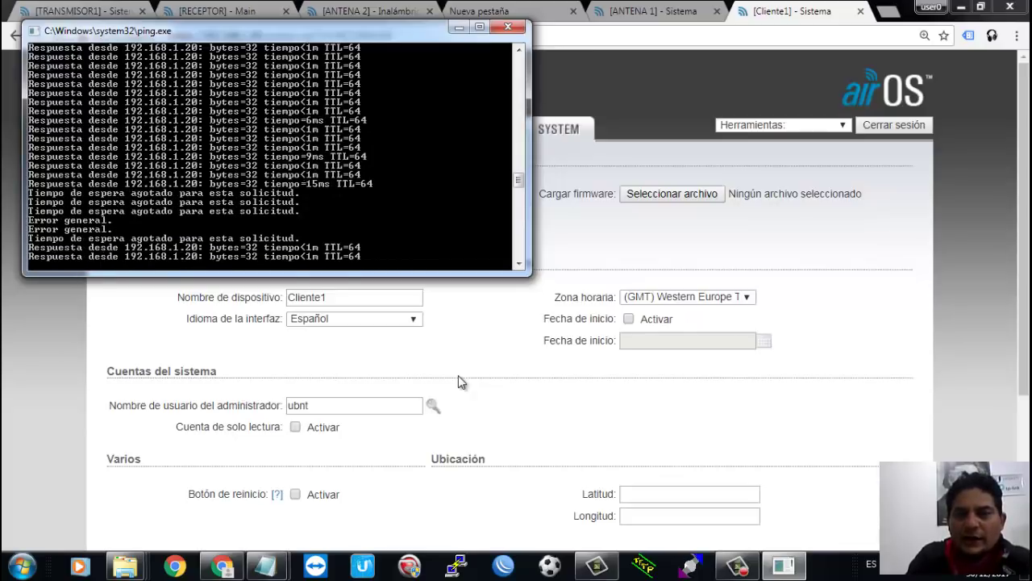
click(465, 344)
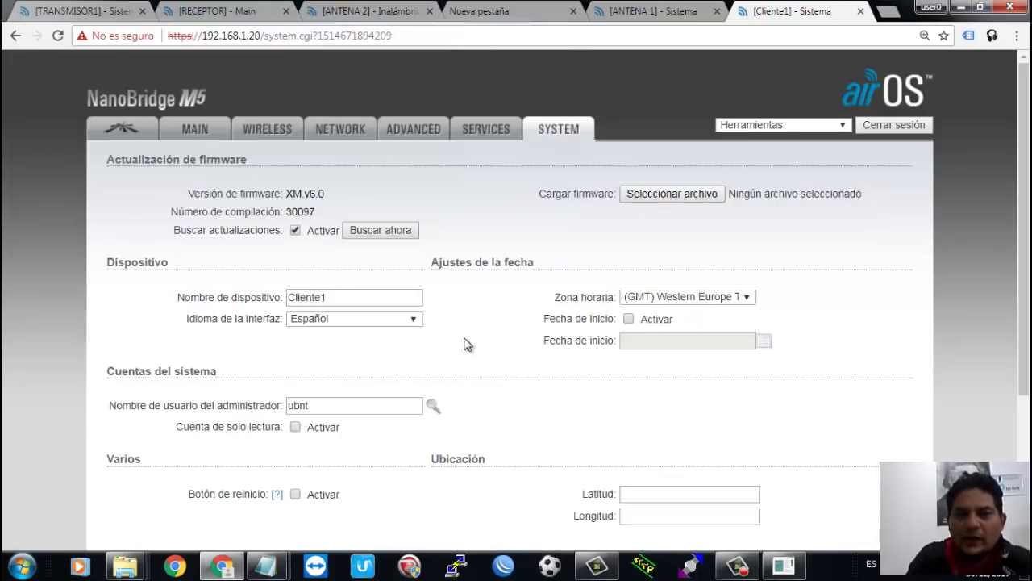
click(269, 129)
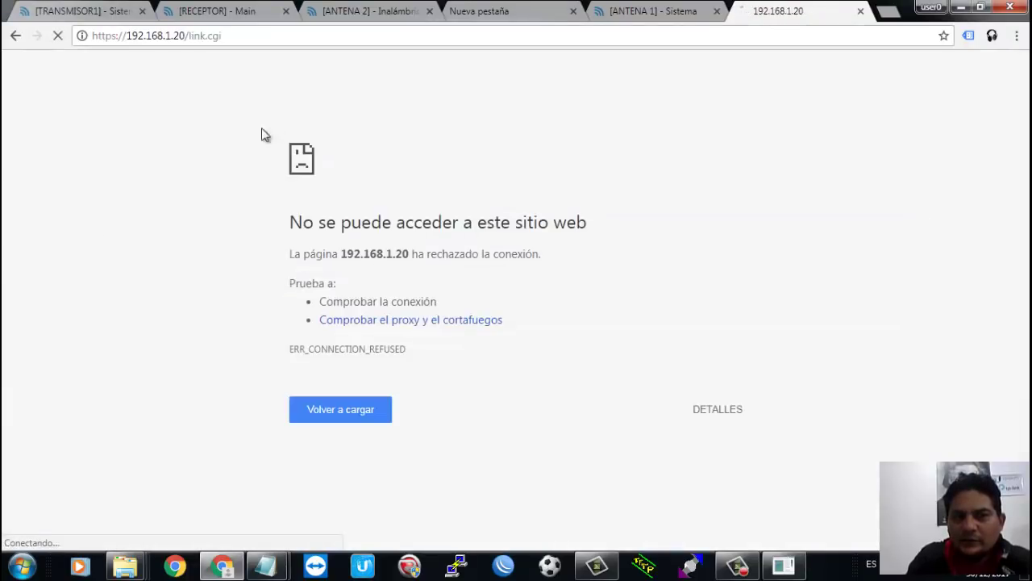
Step: Reload 192.168.1.20/link.cgi repeatedly until the wireless page shows SSID TEOCH I
click(296, 39)
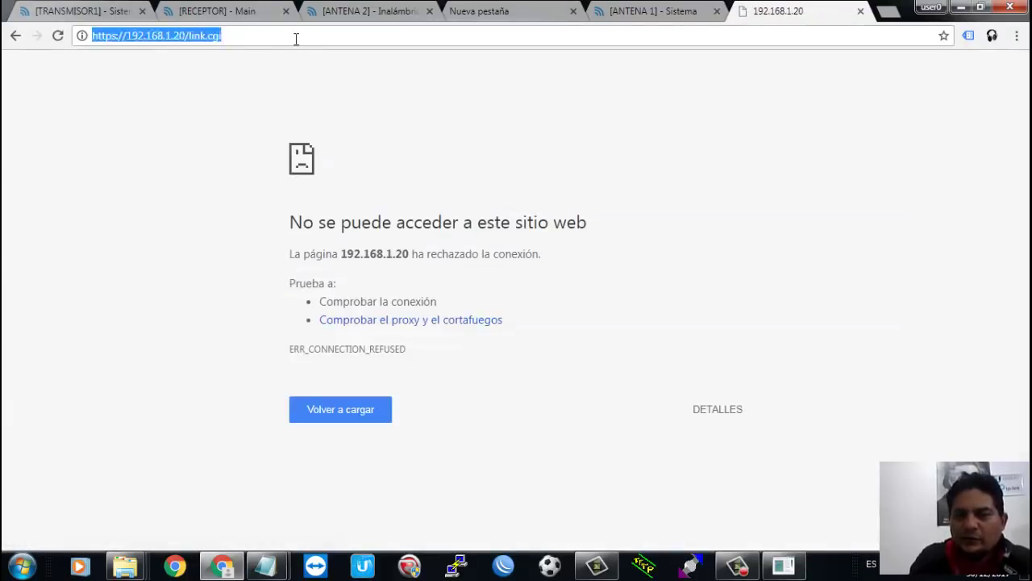
key(Return)
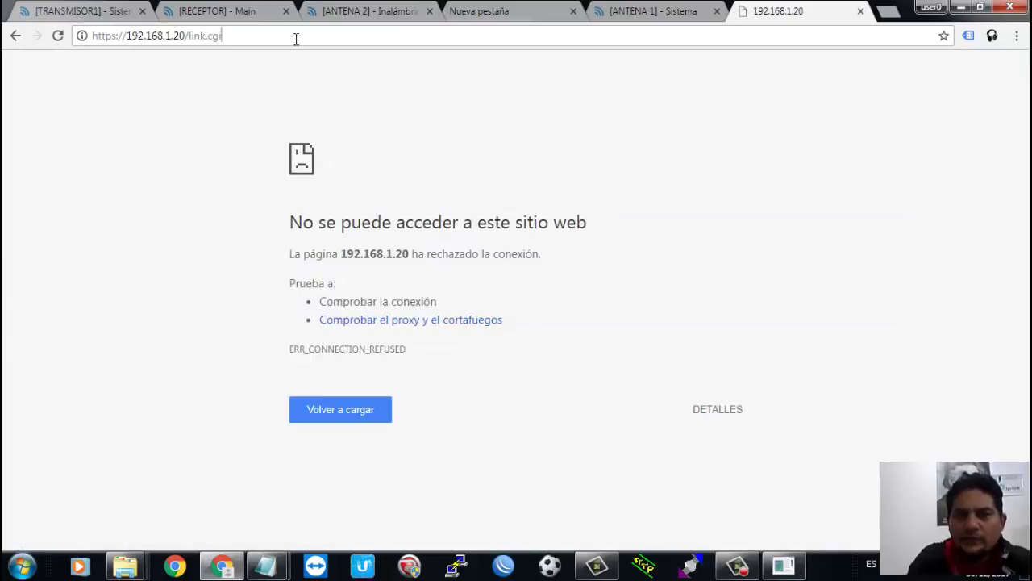
click(296, 39)
key(Return)
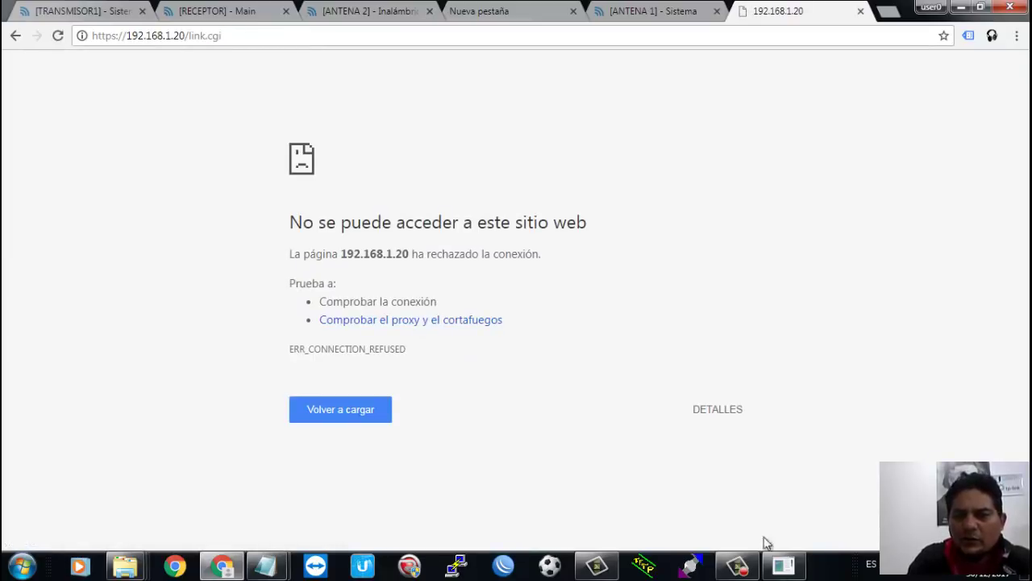
click(782, 571)
click(782, 571)
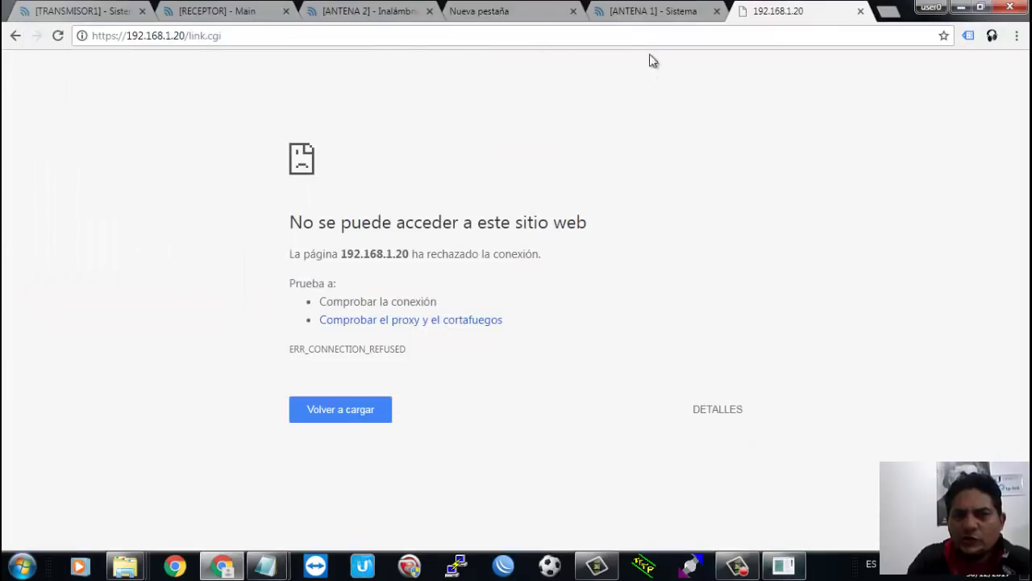
click(645, 37)
key(Return)
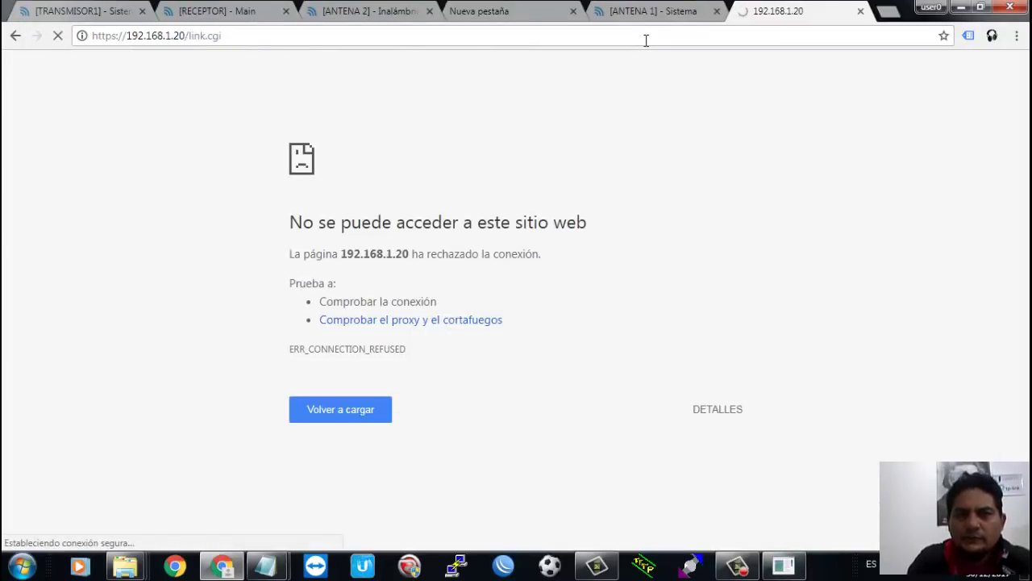
click(646, 37)
key(Return)
click(646, 37)
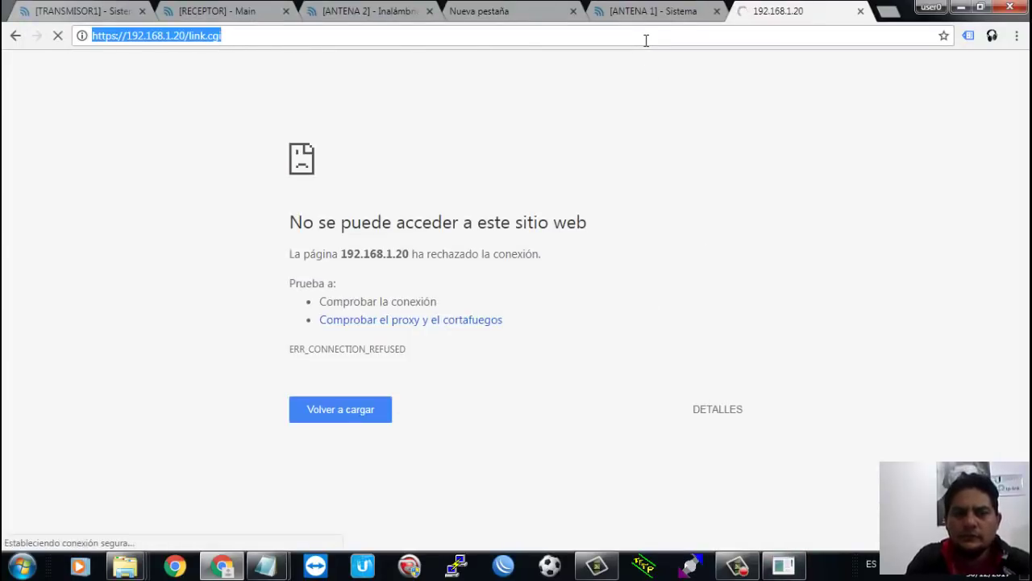
key(Return)
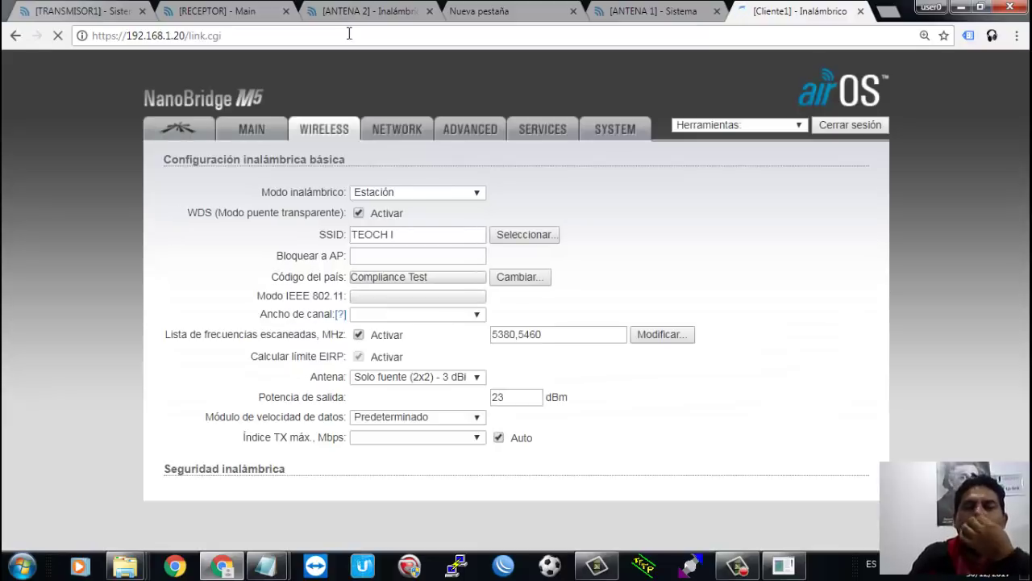
click(259, 139)
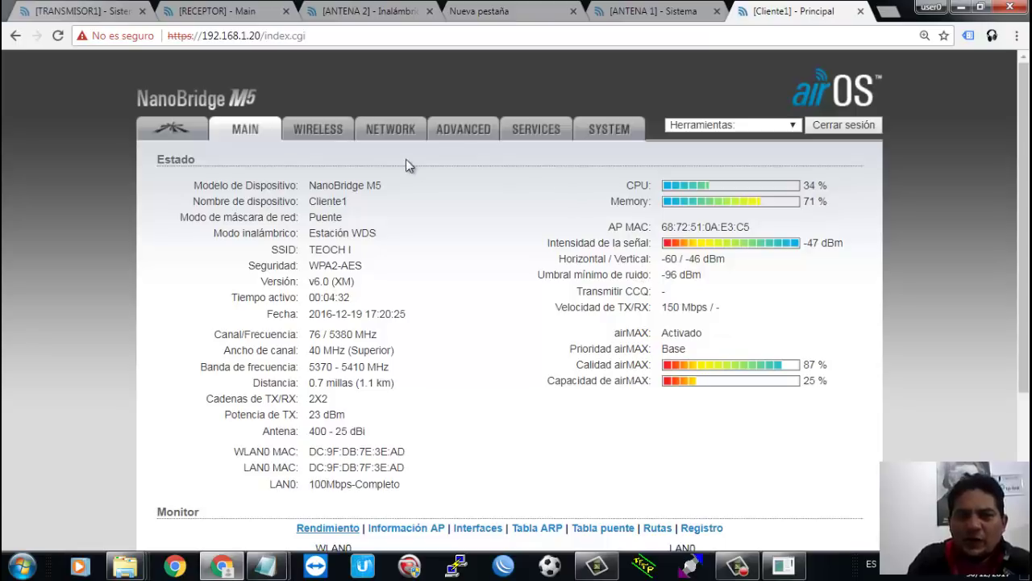
click(339, 130)
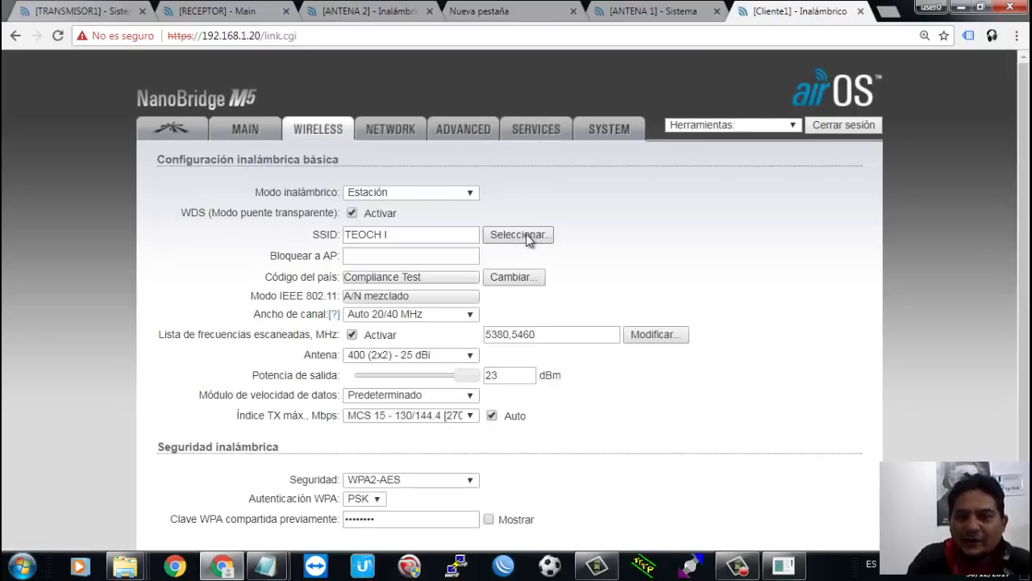
Step: Run a site survey, widen its window, then close it and inspect the scanned frequencies 5380,5460
click(529, 238)
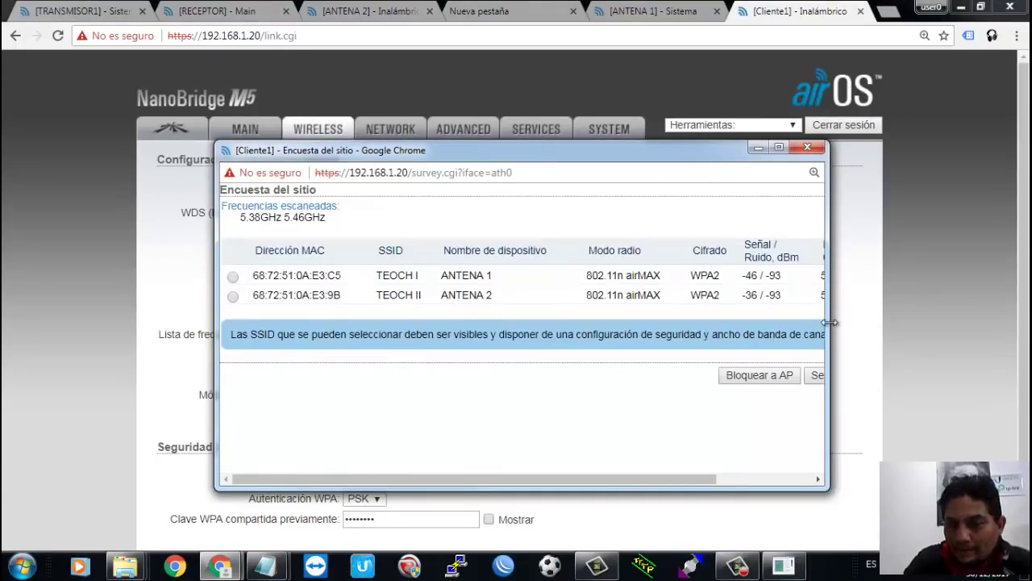
drag(831, 321, 948, 339)
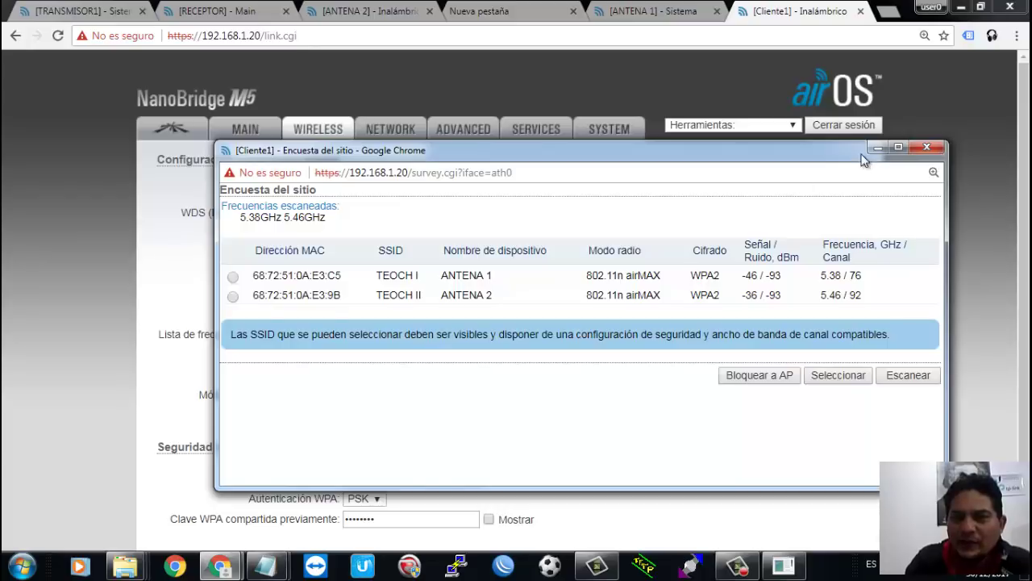
click(927, 148)
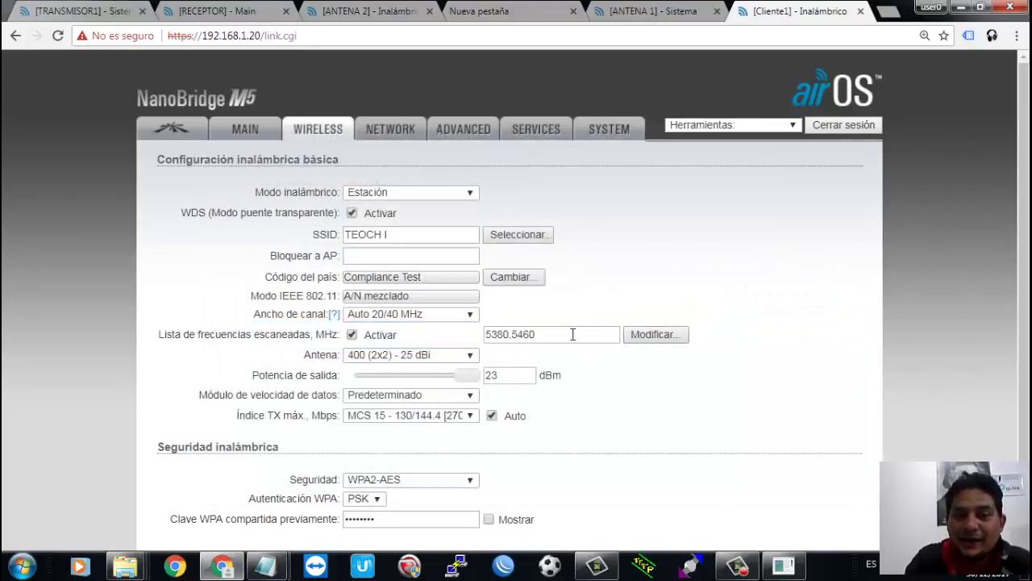
click(572, 334)
double_click(573, 334)
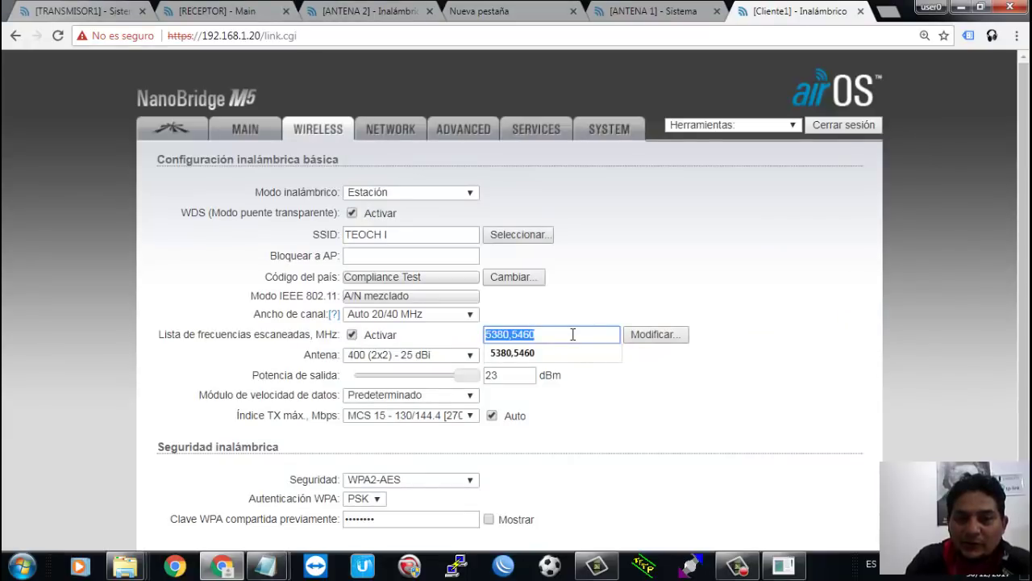
click(572, 334)
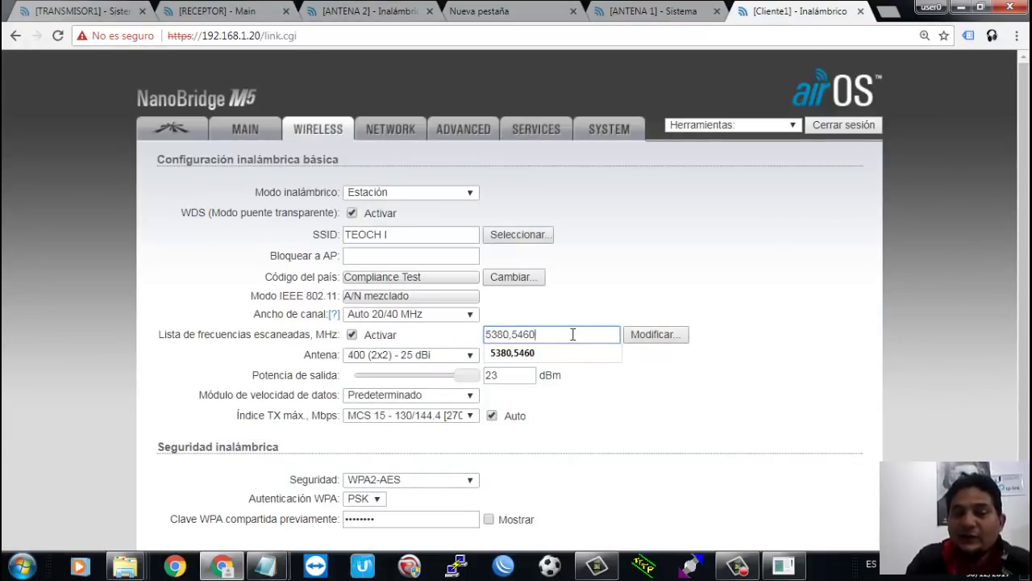
Step: Re-run the survey and pick the ANTENA 2 / TEOCH II access point
click(518, 234)
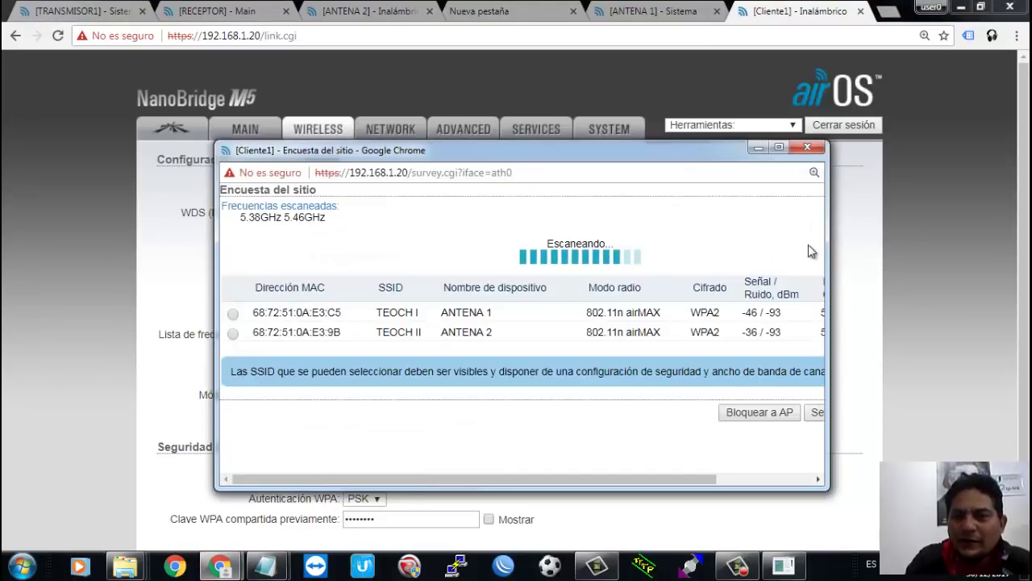
drag(829, 246, 1008, 262)
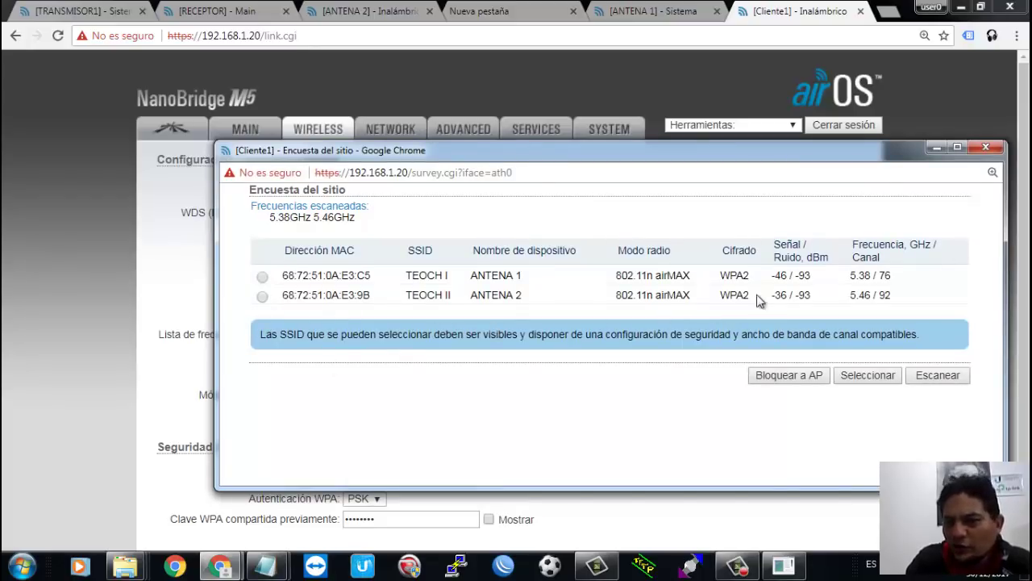
triple_click(777, 295)
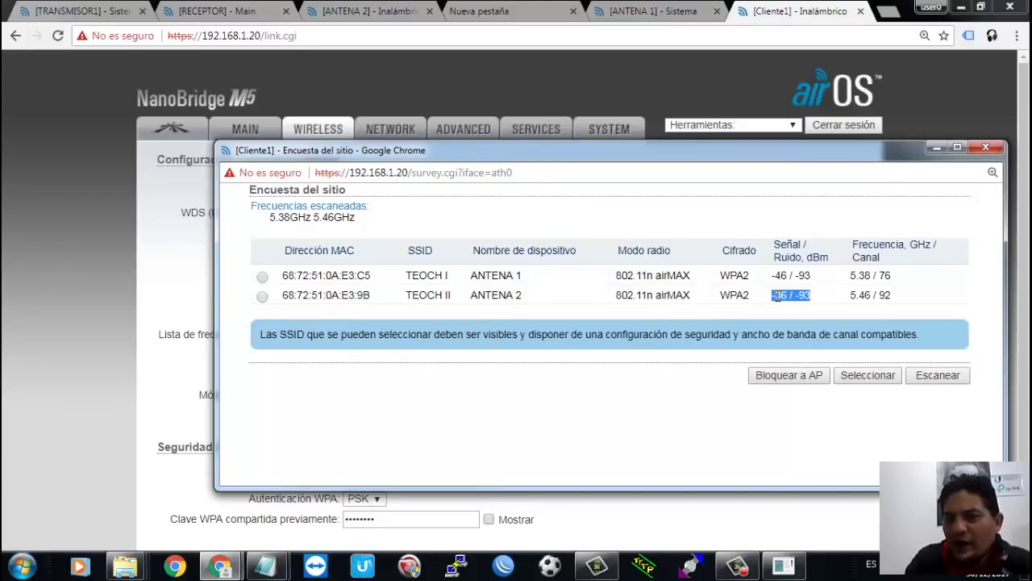
double_click(779, 295)
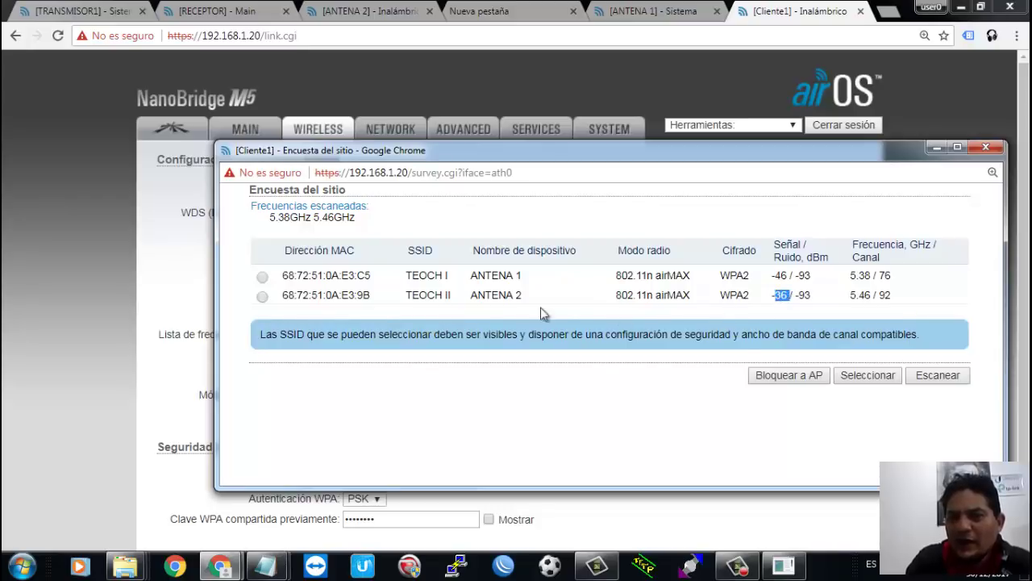
click(263, 296)
click(868, 375)
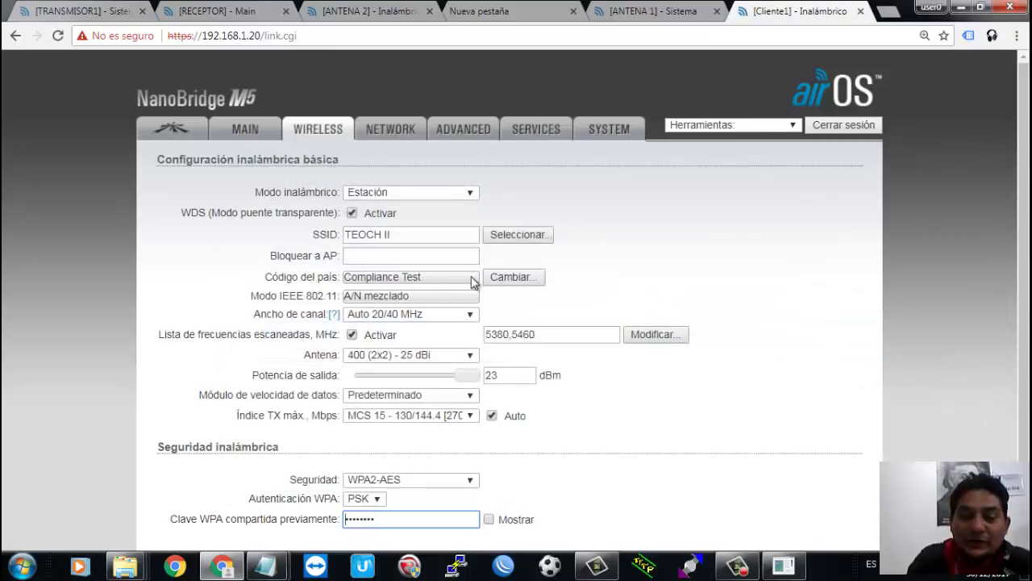
Step: Scan once more and select ANTENA 2 again, making TEOCH II the SSID
click(521, 235)
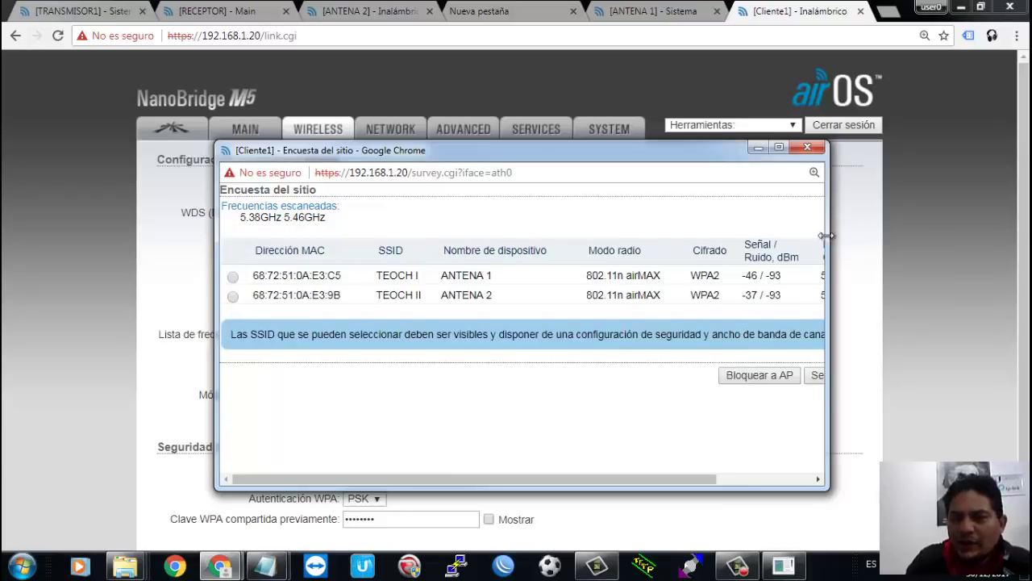
drag(826, 242, 936, 242)
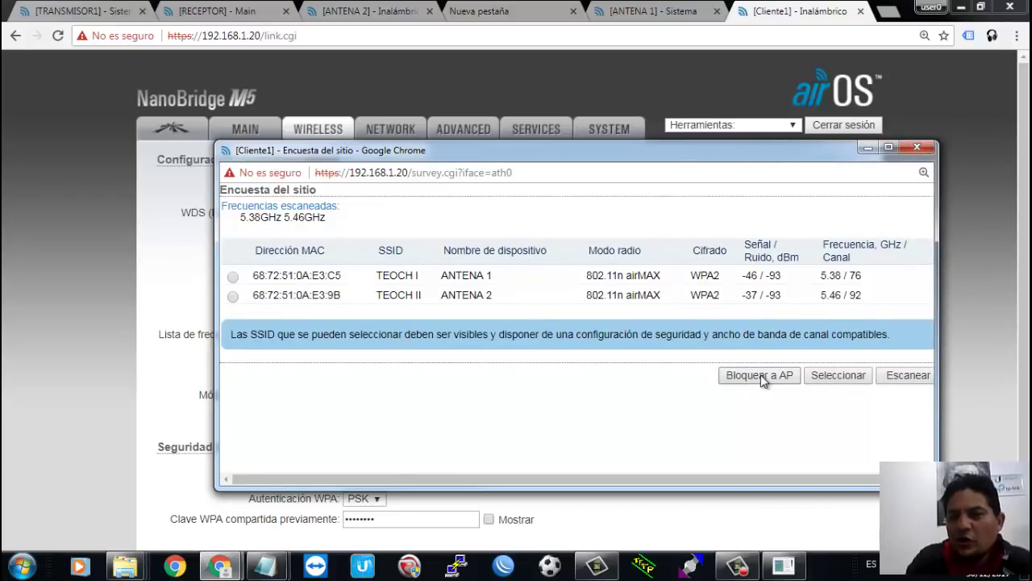
click(232, 295)
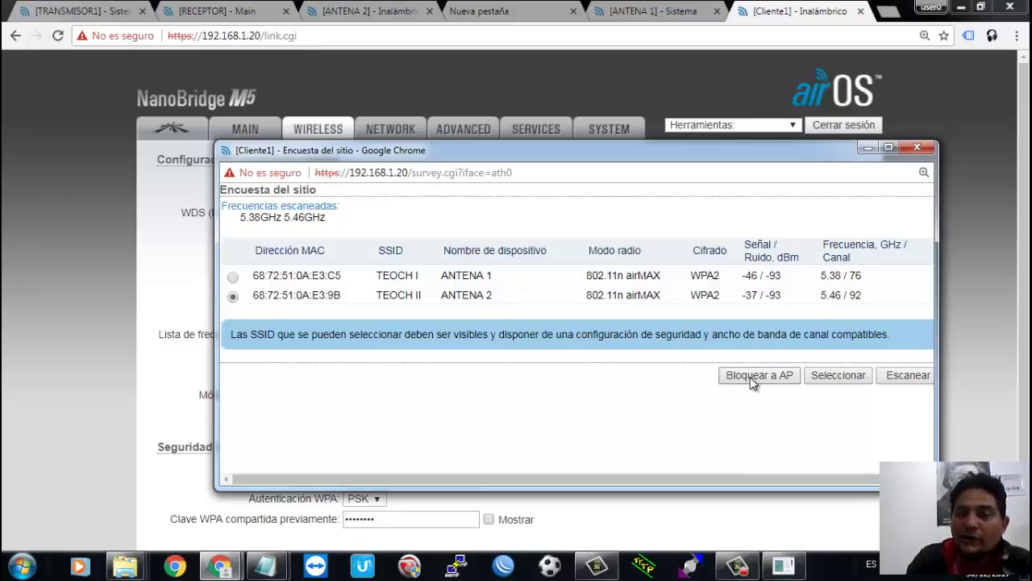
click(835, 377)
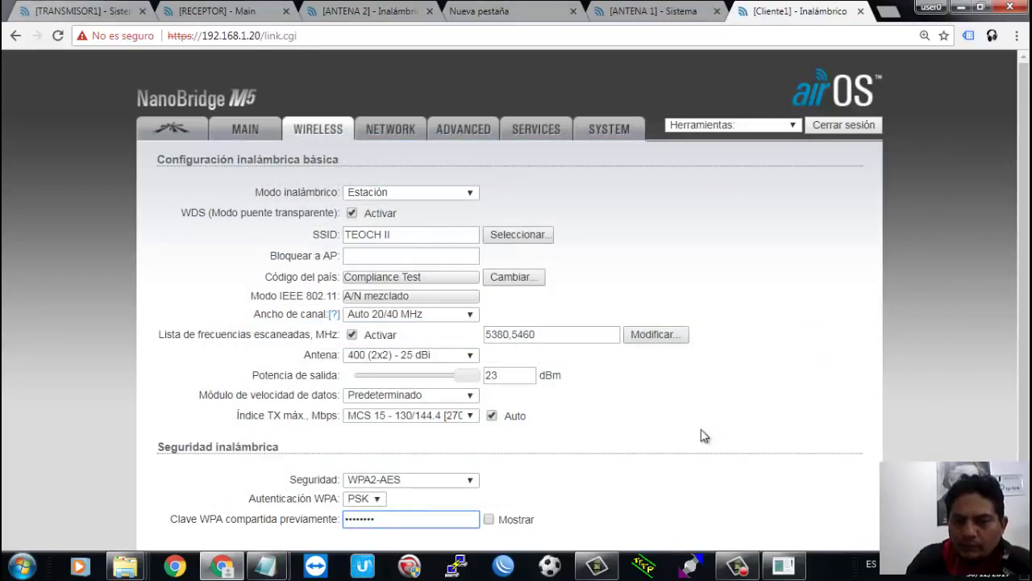
Step: Save and apply the TEOCH II wireless changes, then check the running ping replies
scroll(811, 452, down, 2)
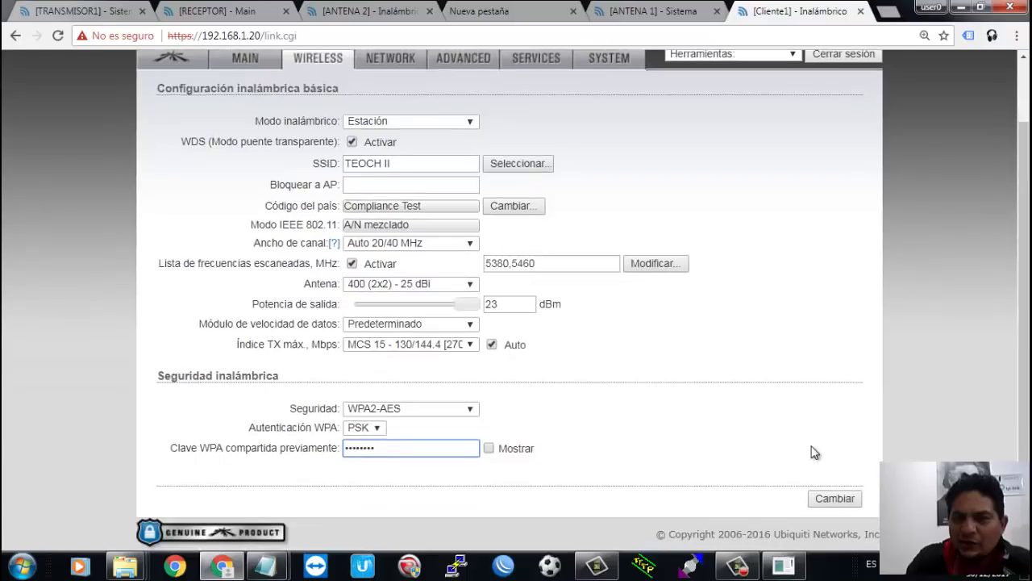
click(834, 498)
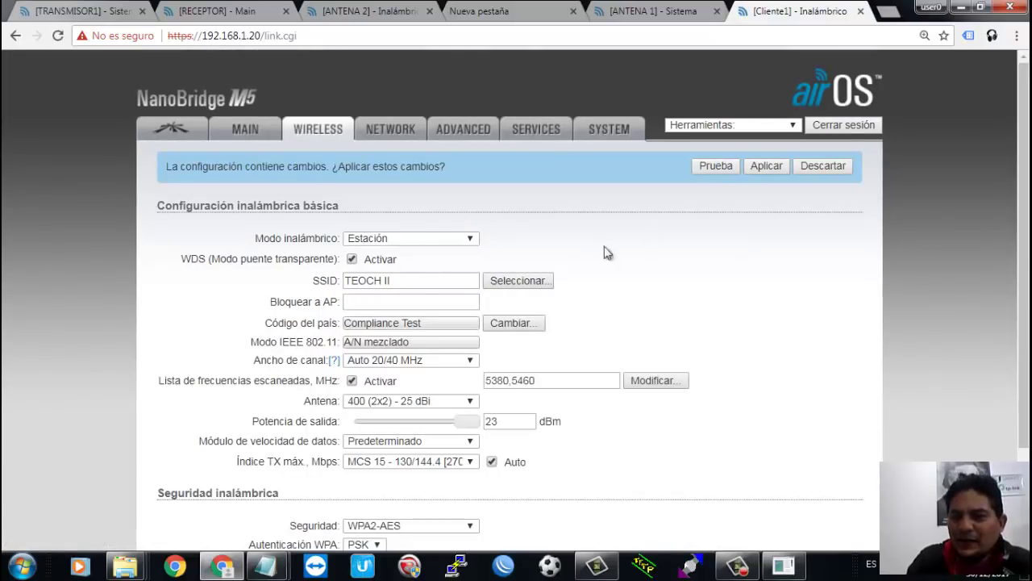
click(766, 168)
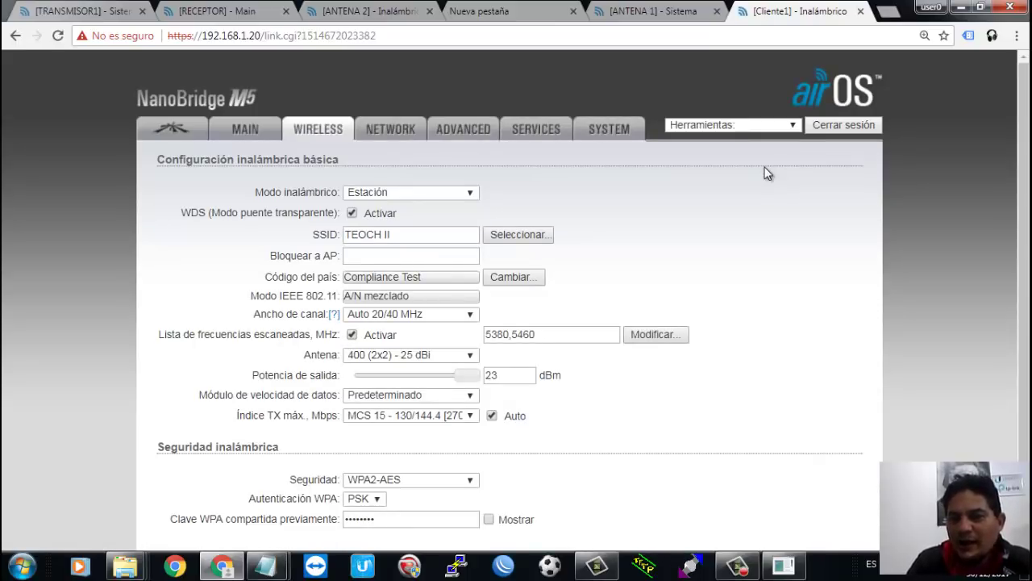
click(793, 567)
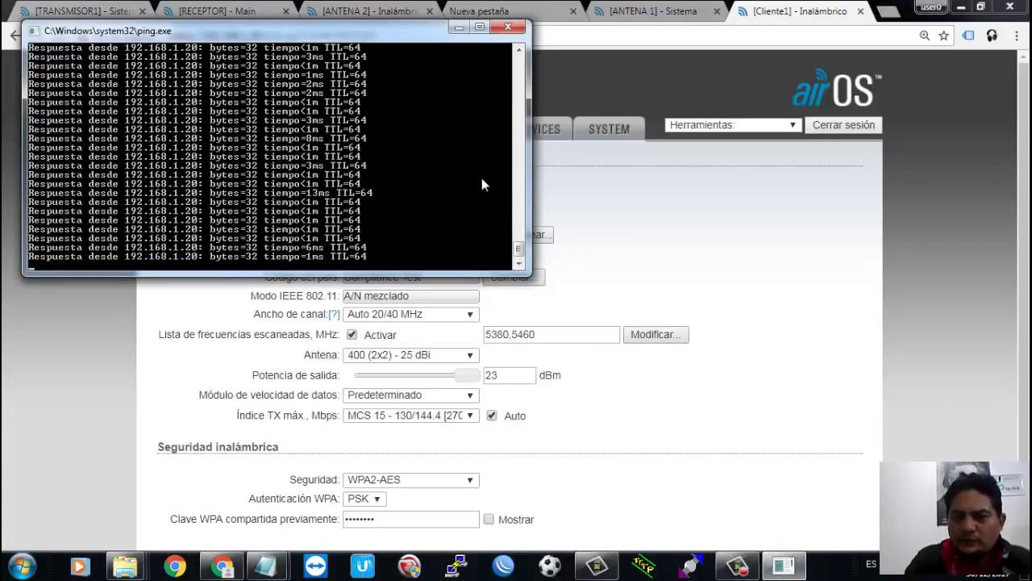
Step: Verify the TEOCH II link on the MAIN status page, then go to the NETWORK page
click(663, 219)
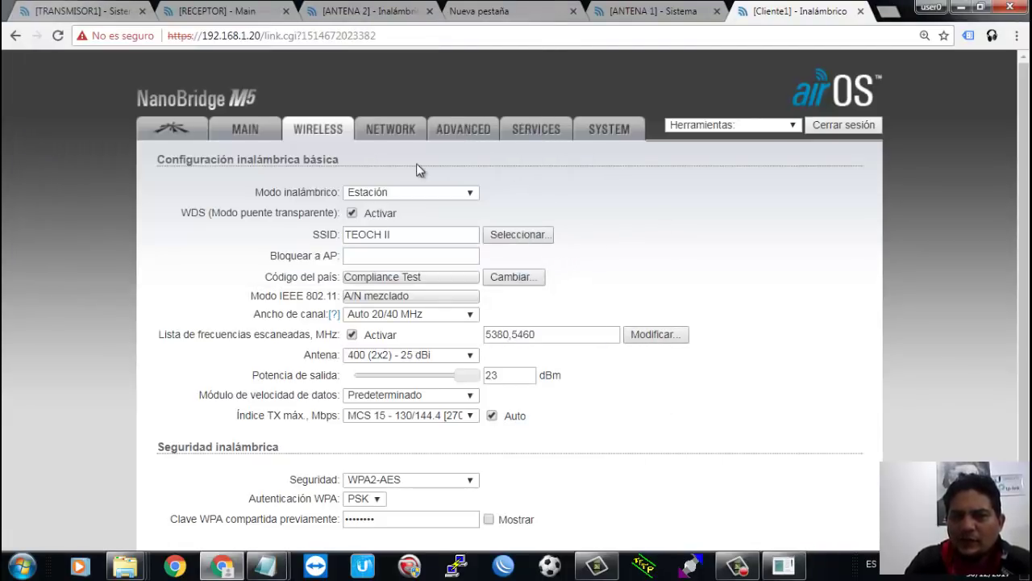
click(258, 125)
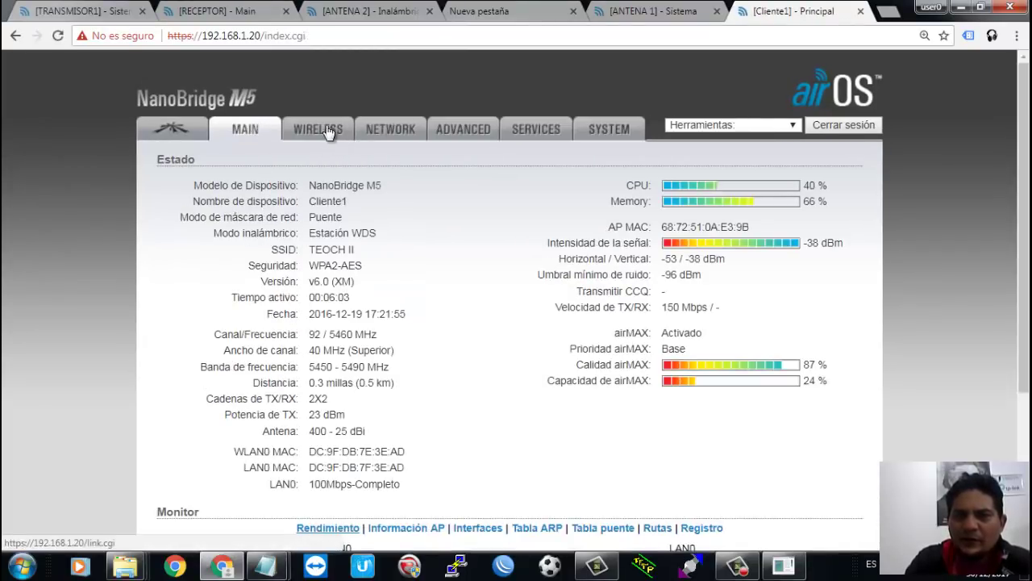
click(323, 126)
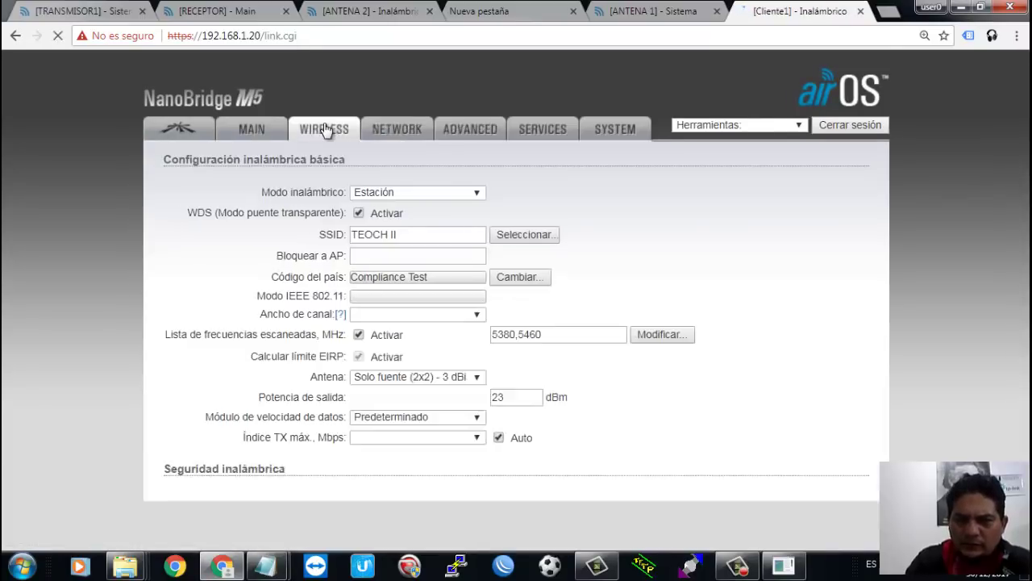
click(395, 137)
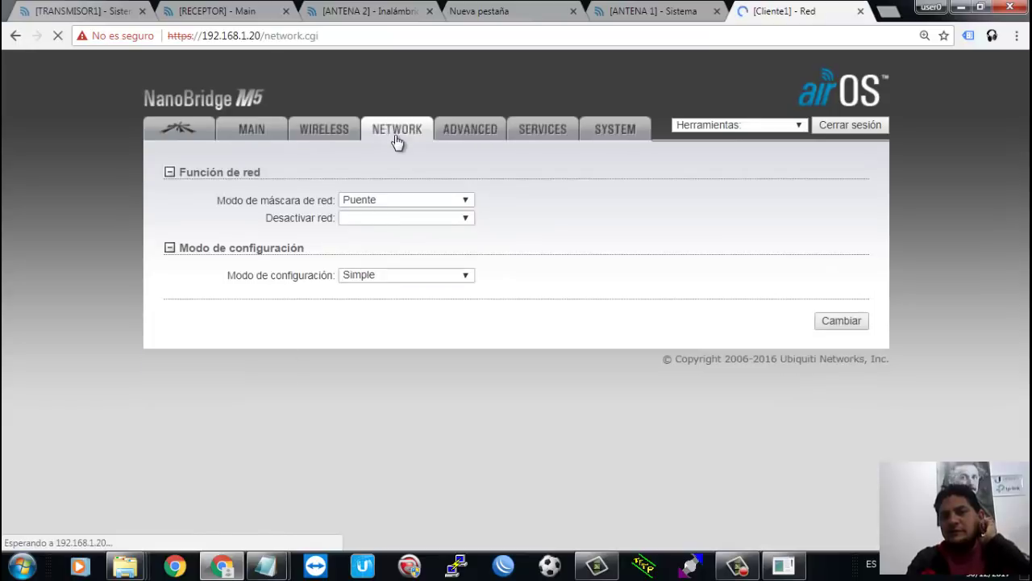
Step: Switch the network mode to Enrutador with advanced configuration options
click(433, 200)
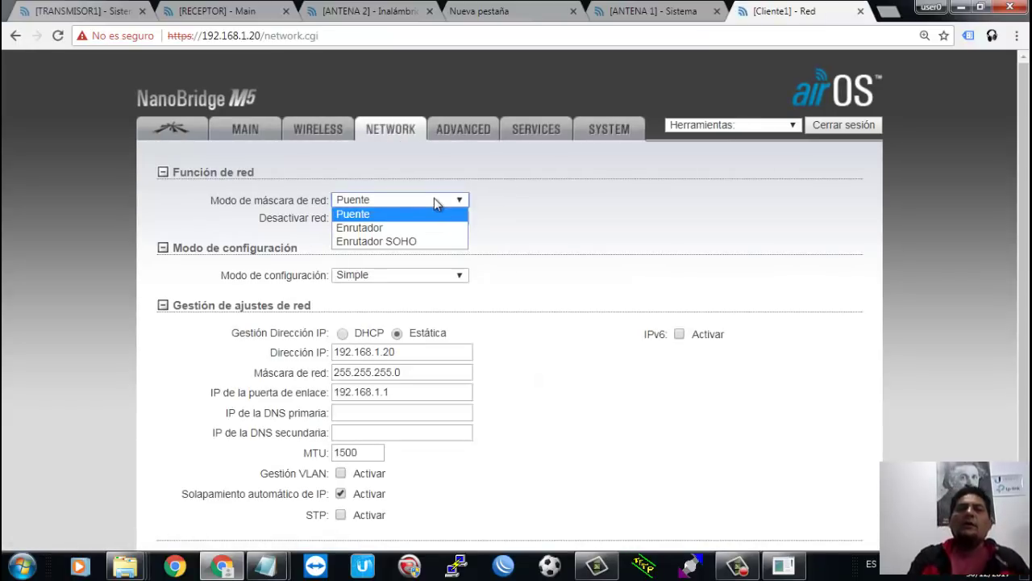
click(419, 229)
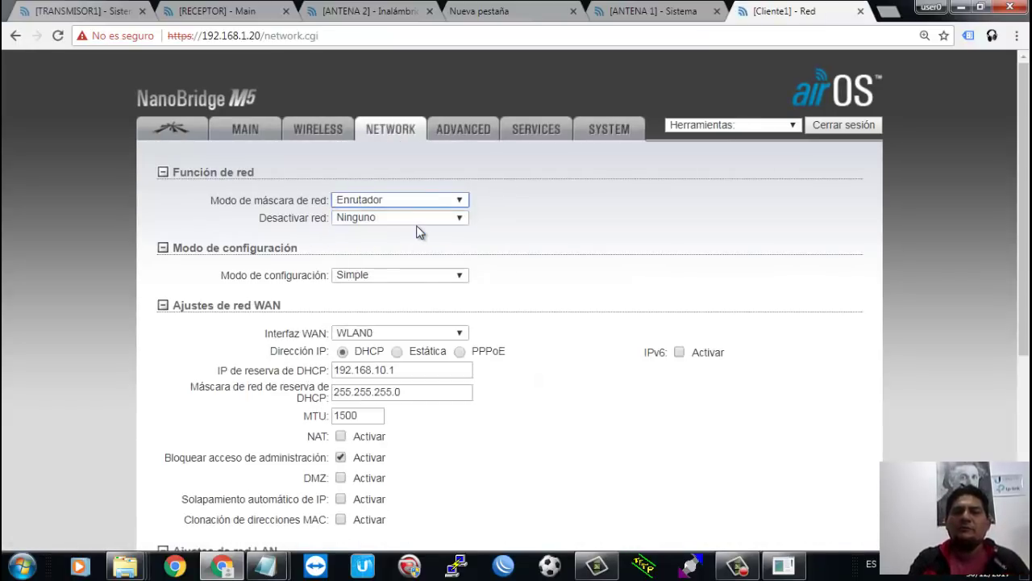
click(398, 276)
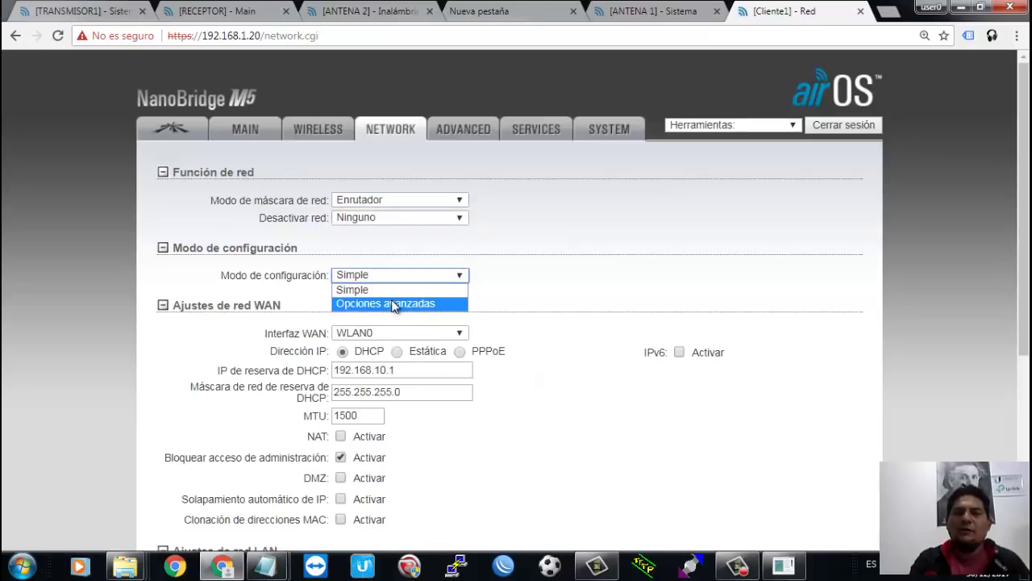
click(394, 304)
Step: Give the WAN static IP 10.0.1.40, gateway 10.0.1.1, DNS 8.8.8.8 and 8.8.4.4
click(397, 352)
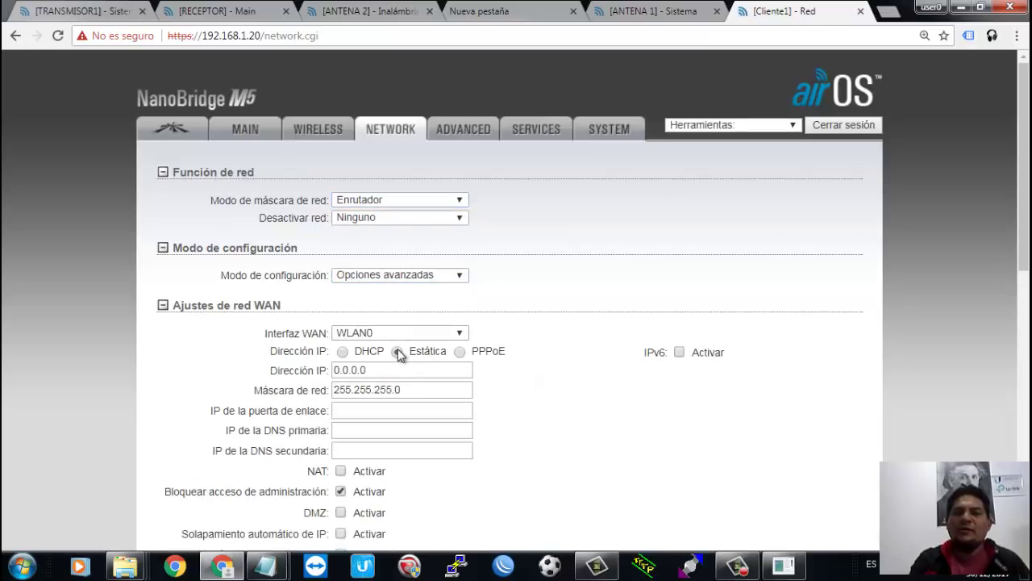
double_click(398, 365)
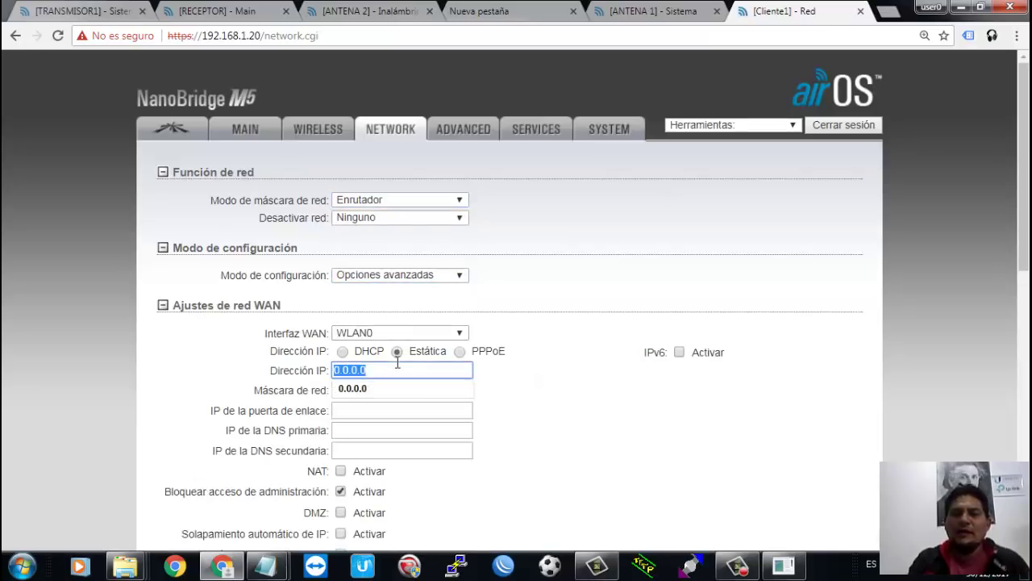
text(10.0.)
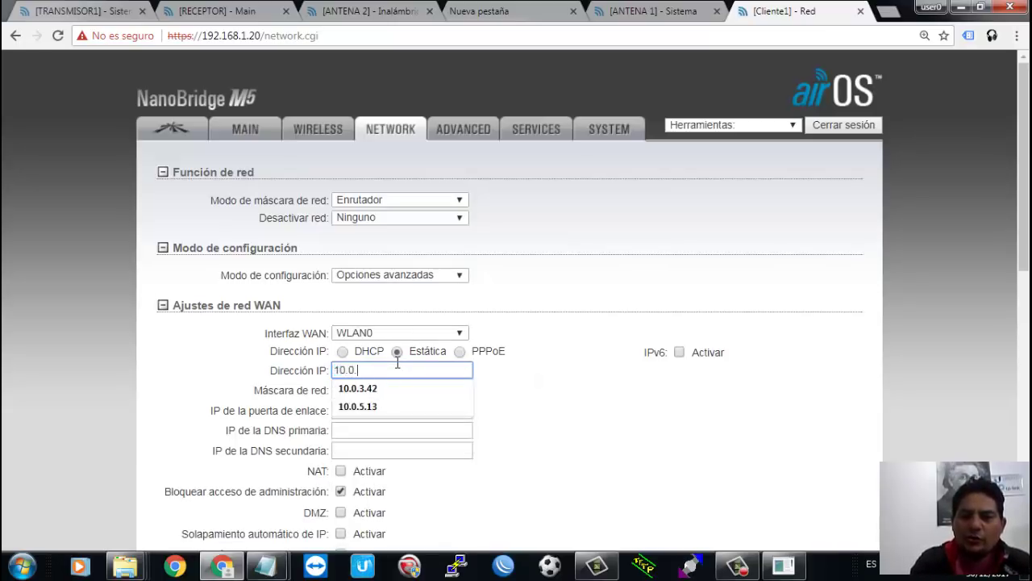
text(1.40)
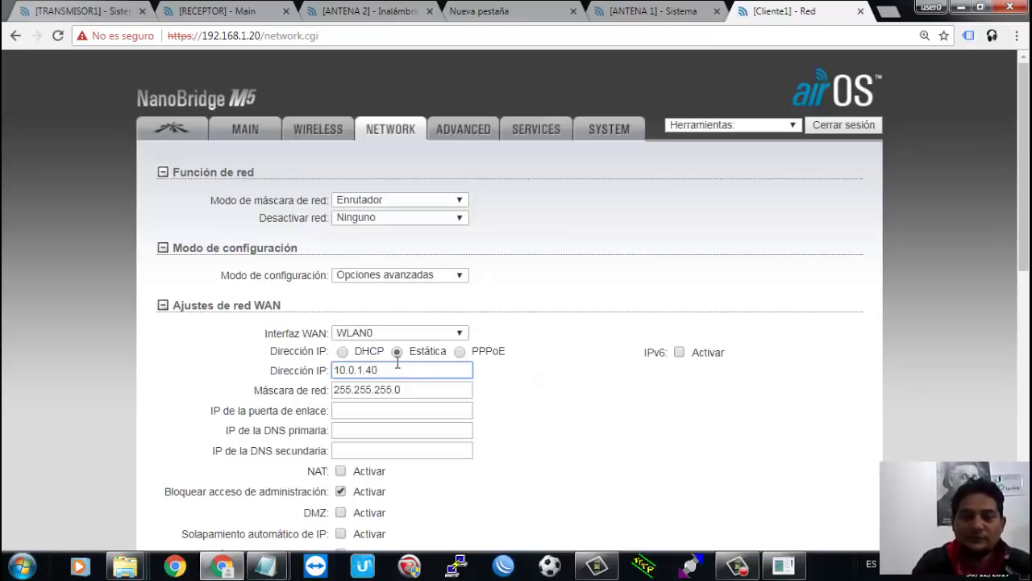
key(Tab)
key(Tab)
text(1)
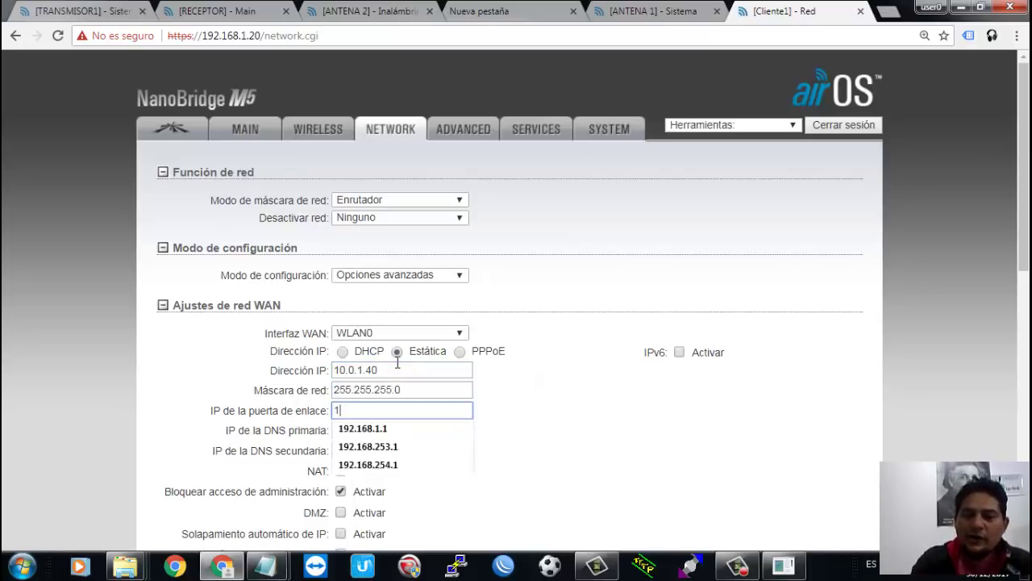
text(0.0.1.1)
key(Tab)
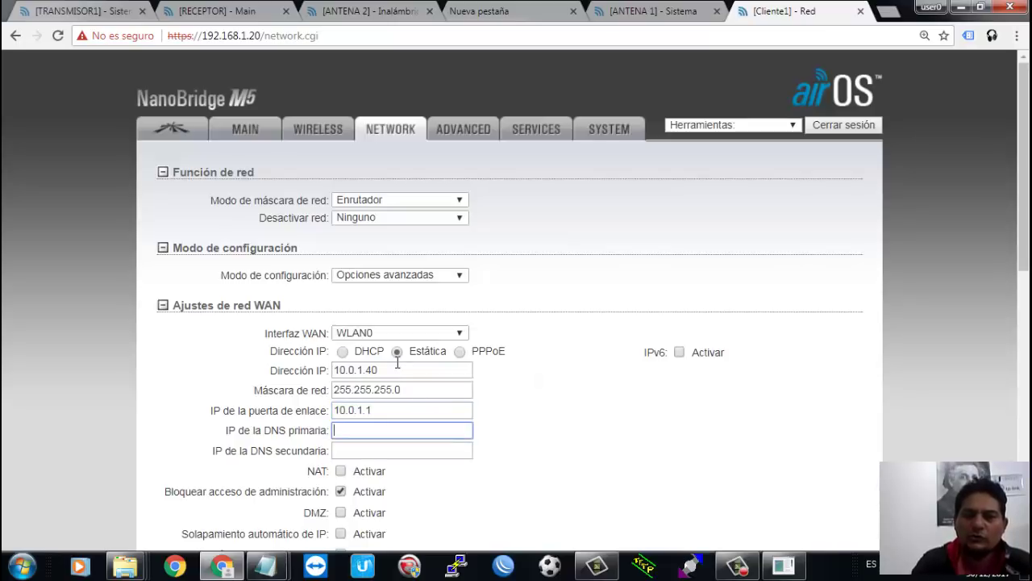
key(Down)
key(Down)
key(Return)
key(Tab)
key(Down)
key(Down)
key(Return)
key(Tab)
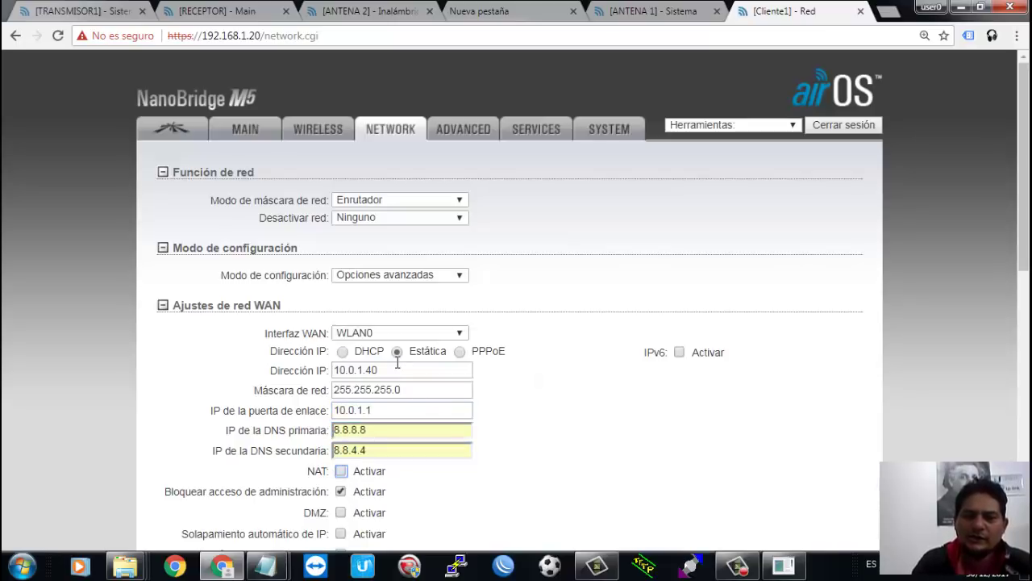
Step: Enable NAT with SIP, FTP, PPTP and RTSP handling
key(space)
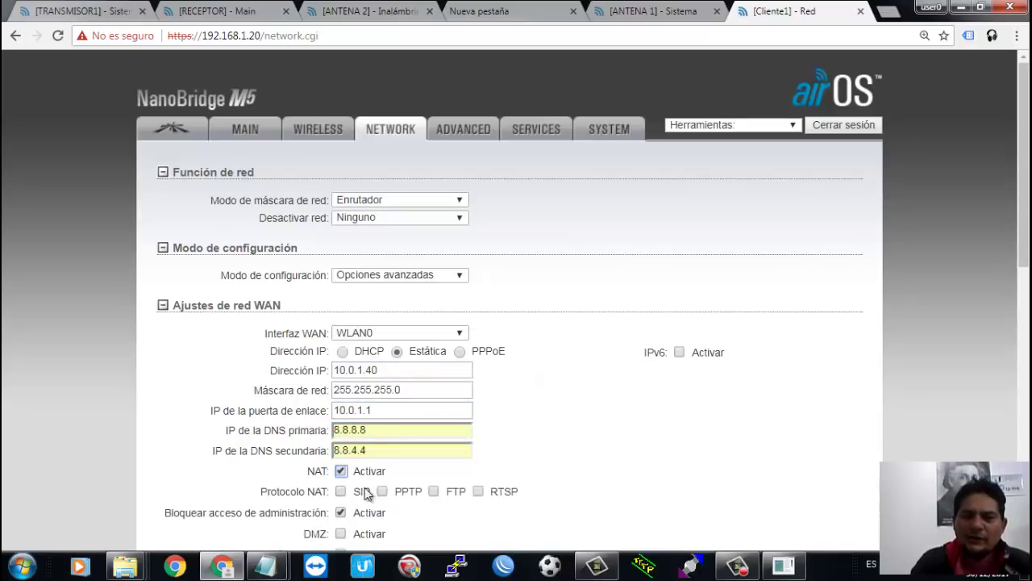
click(340, 492)
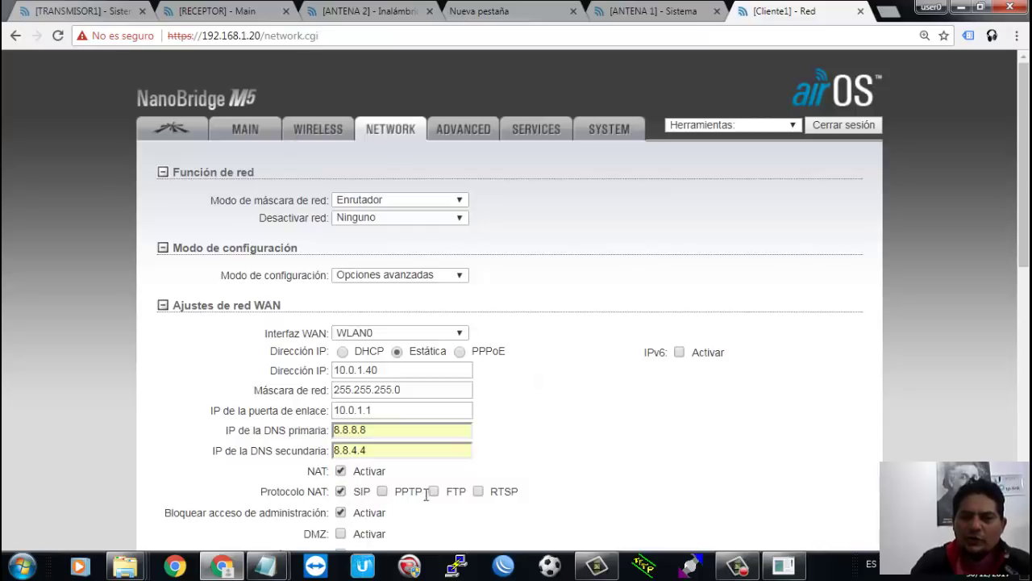
click(433, 491)
click(382, 492)
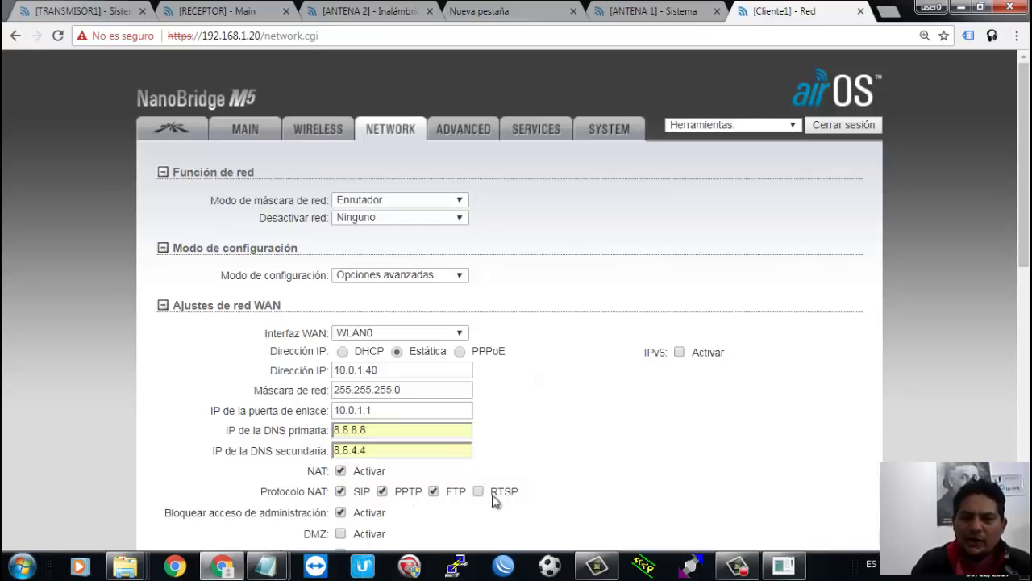
click(479, 492)
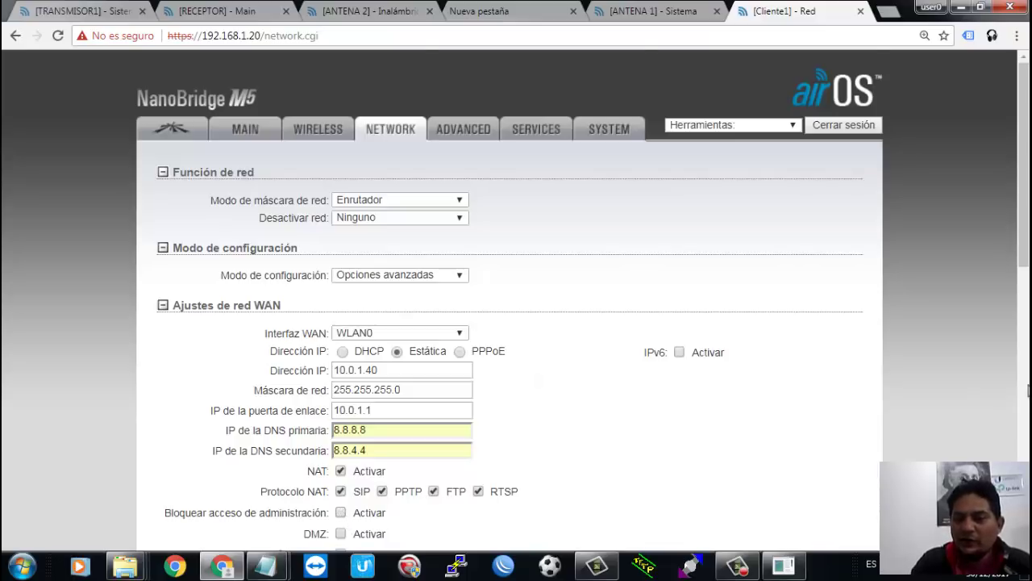
key(Page_Down)
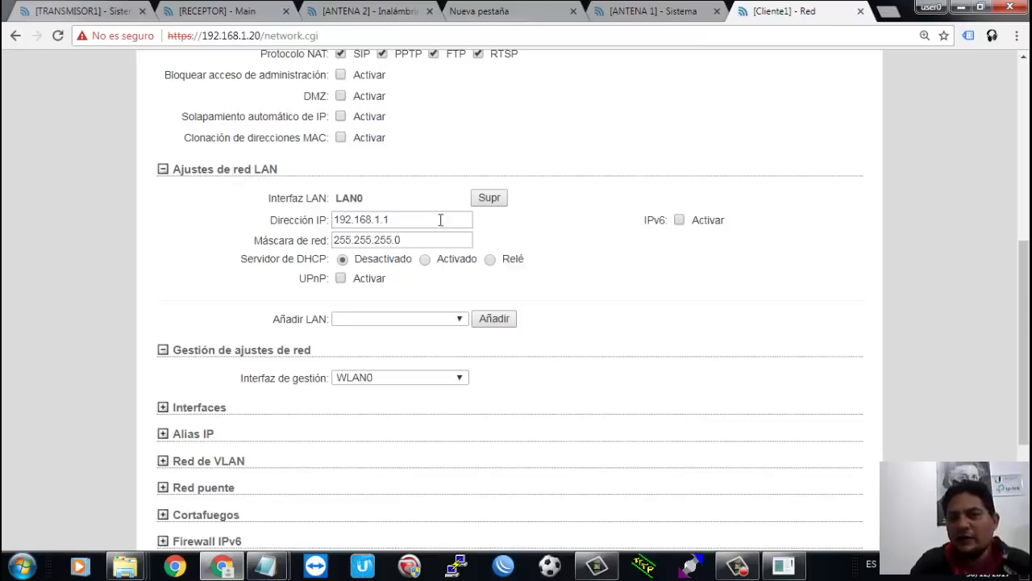
Step: Change the LAN IP to 192.168.8.1, turn on the DHCP server, and save with Cambiar
click(384, 223)
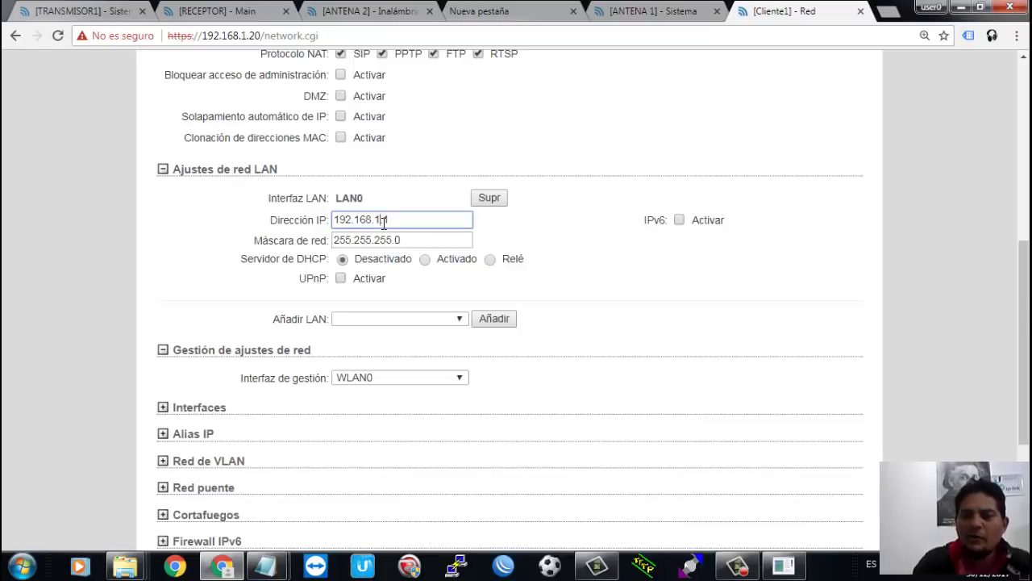
key(BackSpace)
key(BackSpace)
key(BackSpace)
text(8.1)
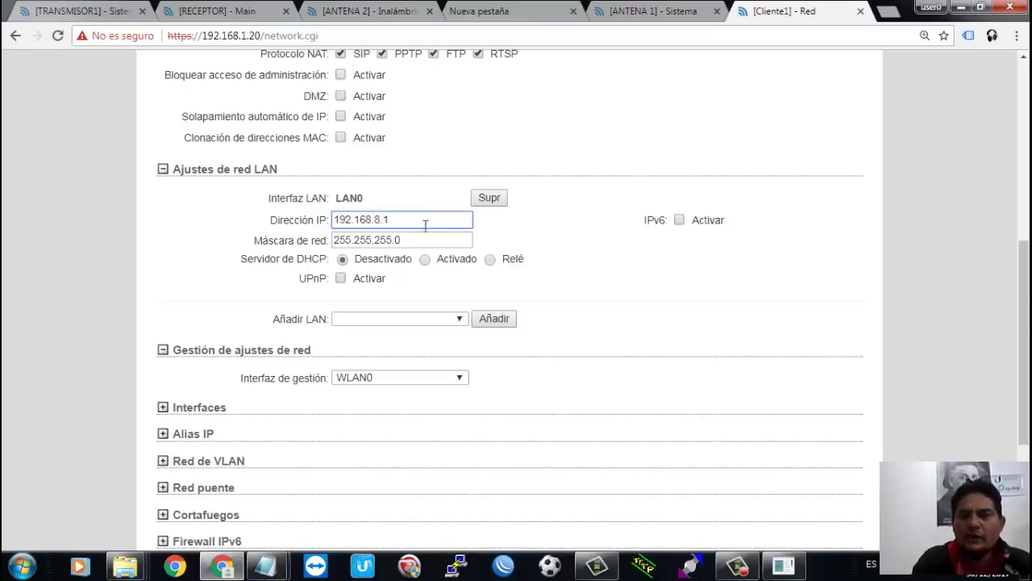
click(428, 259)
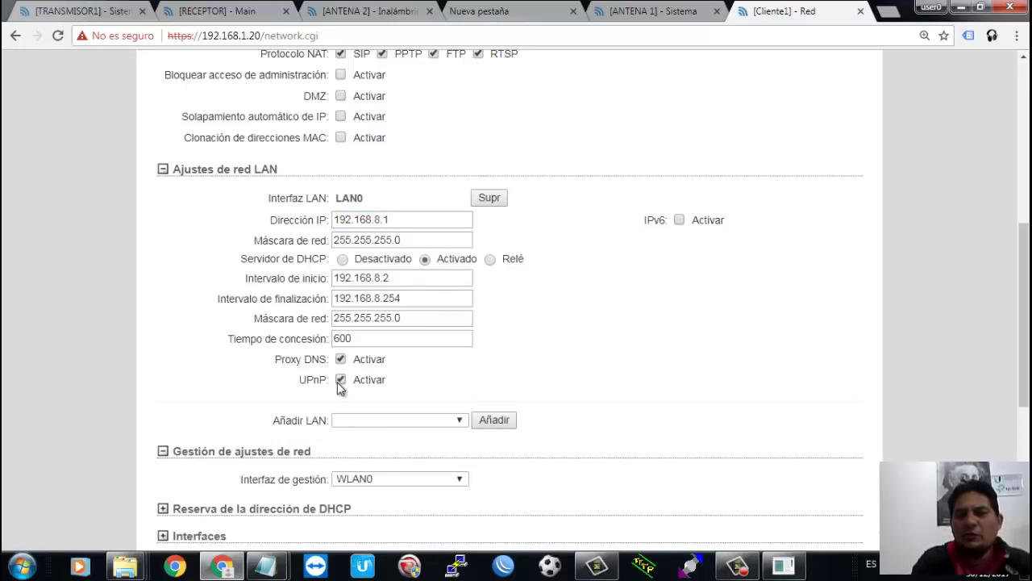
scroll(833, 496, down, 5)
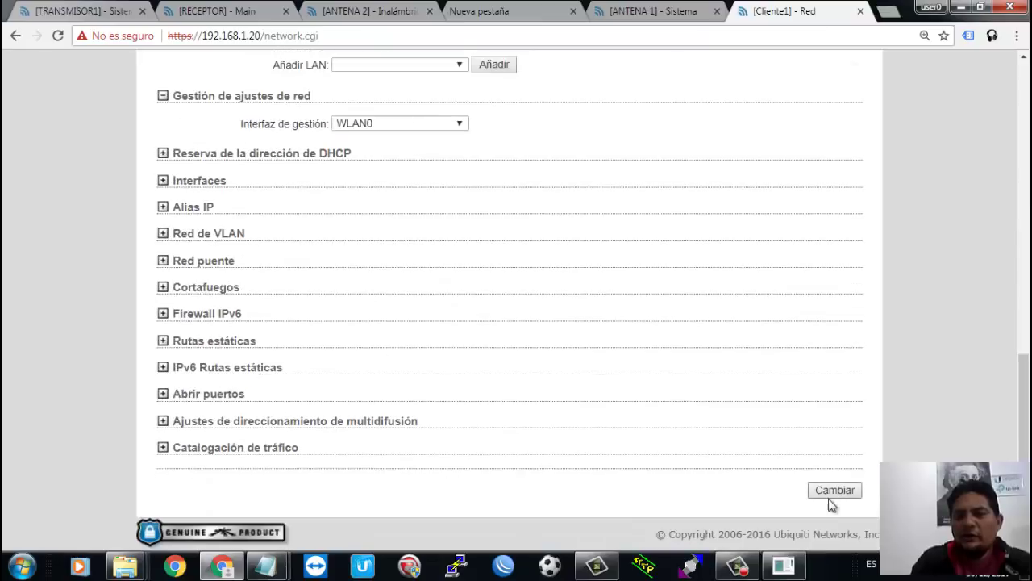
click(834, 491)
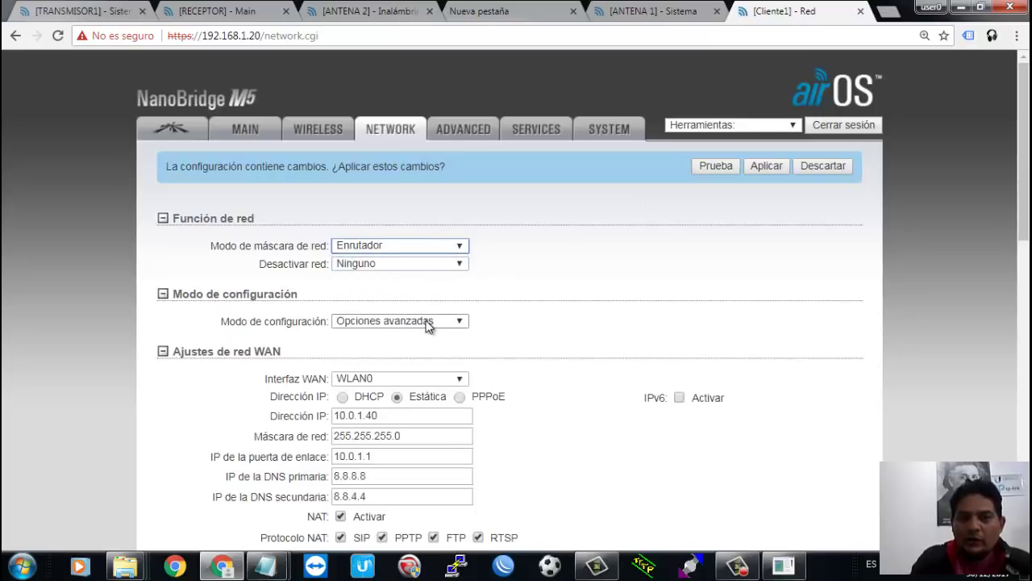
Step: Verify the static WAN IP, gateway, both DNS entries, and the LAN IP address
click(387, 419)
click(389, 455)
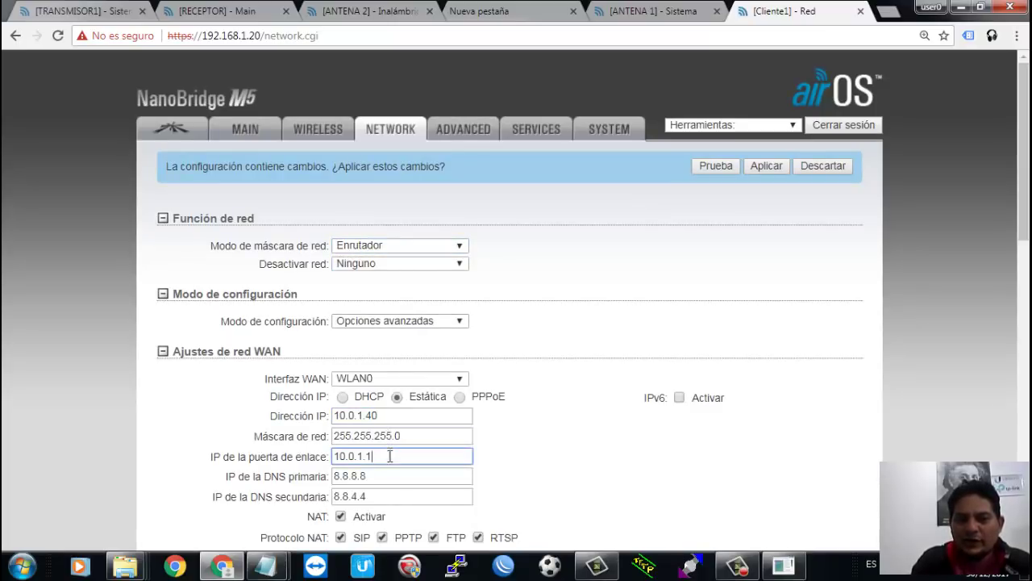
click(388, 475)
click(388, 495)
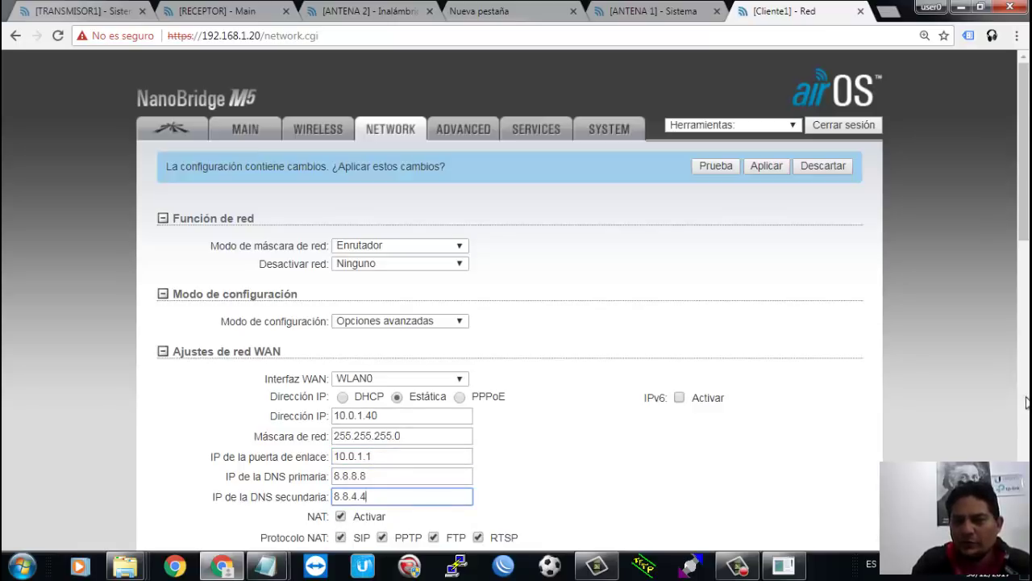
key(Page_Down)
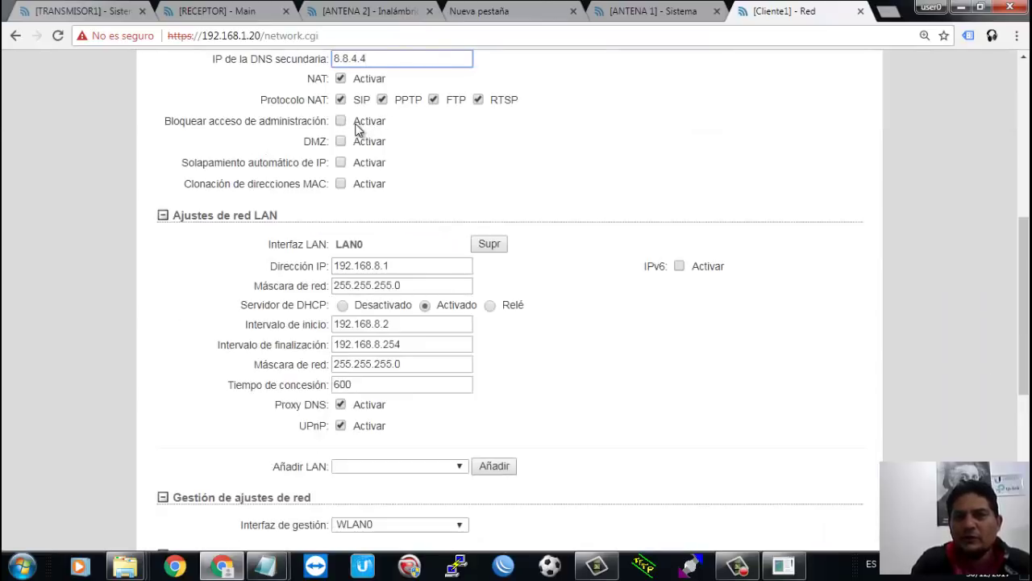
click(396, 263)
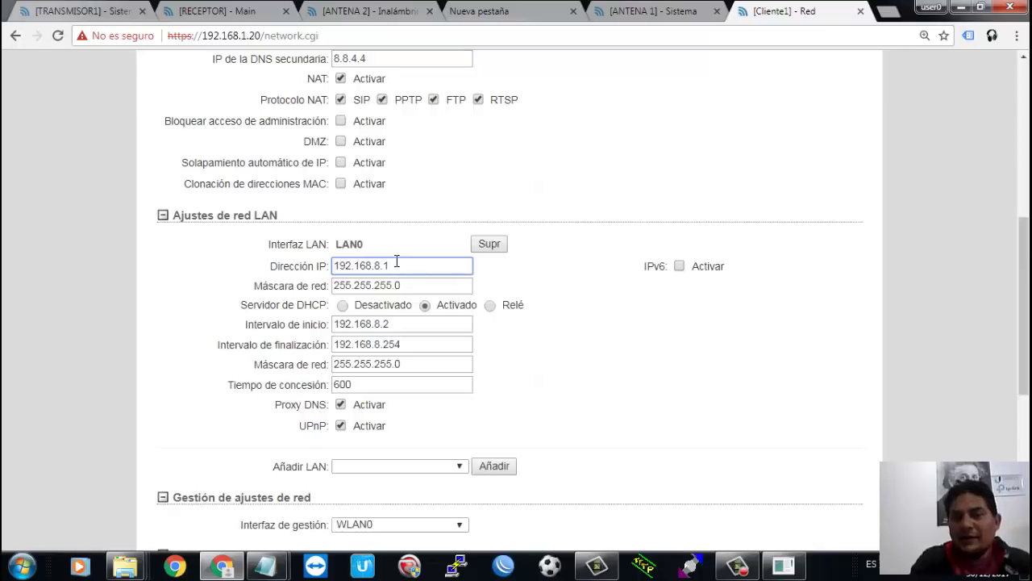
double_click(380, 267)
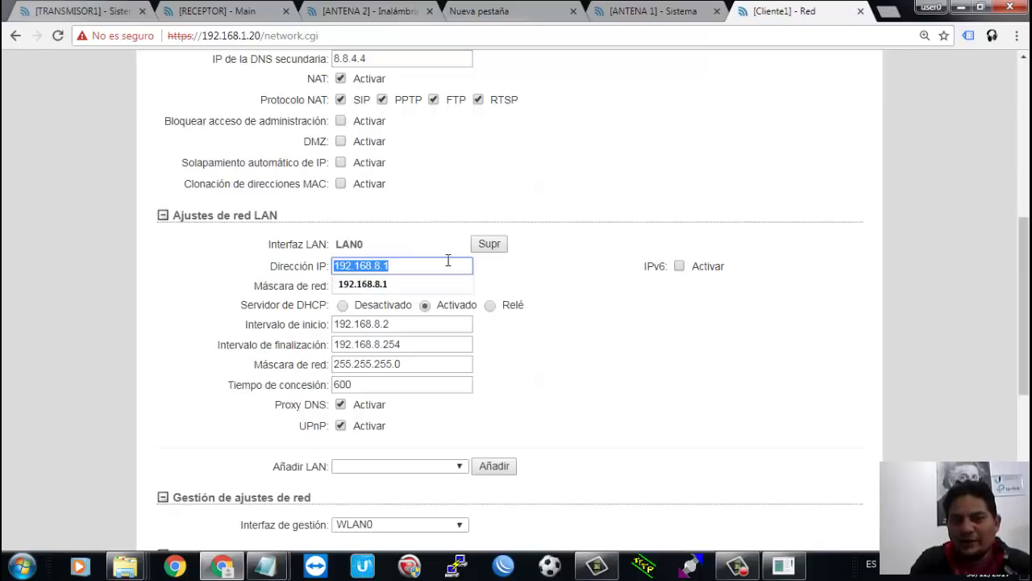
scroll(448, 259, up, 7)
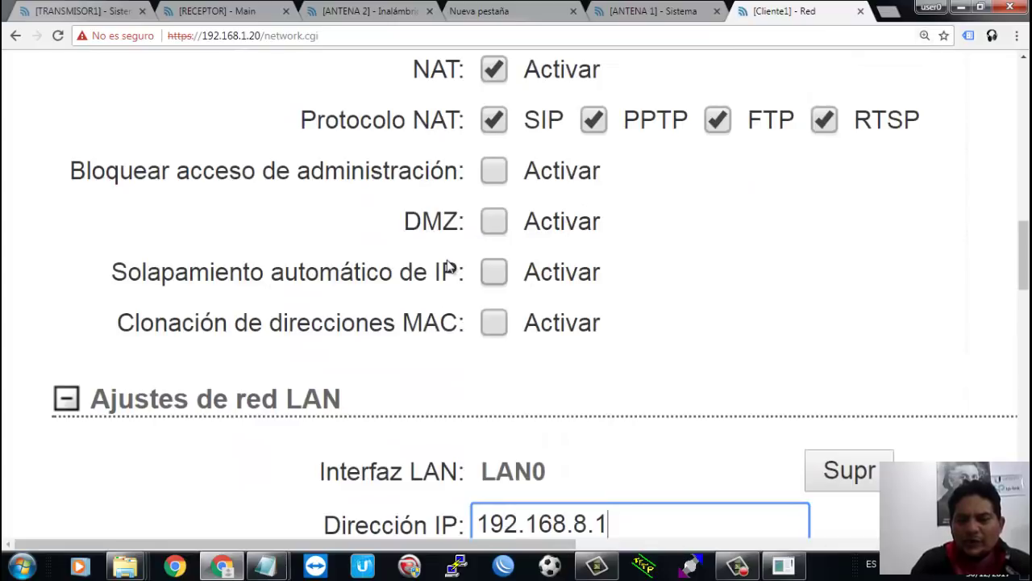
scroll(449, 267, down, 7)
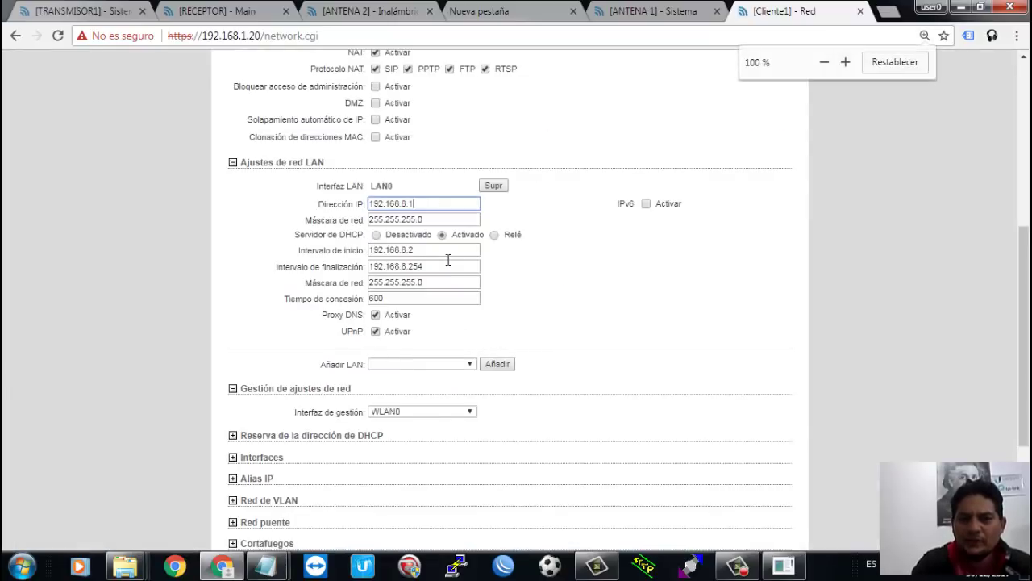
scroll(484, 256, up, 3)
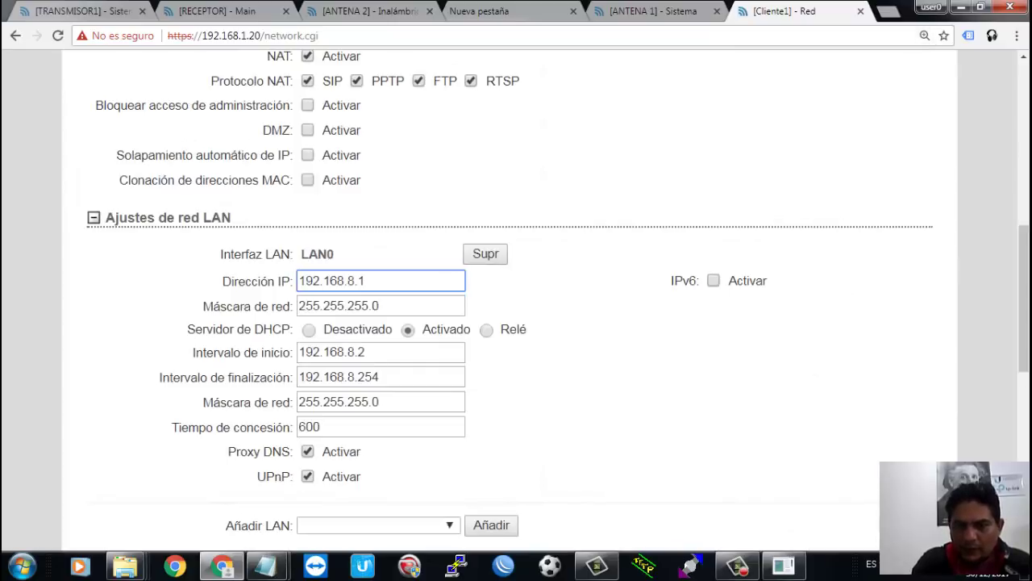
Step: Check the DHCP range start, then save and apply the router configuration
click(444, 354)
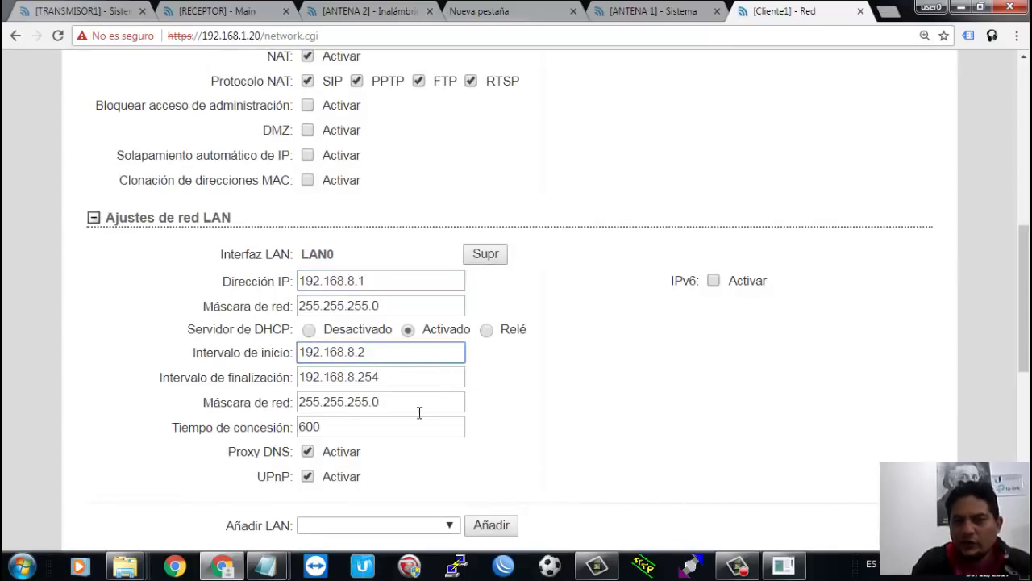
scroll(842, 365, down, 5)
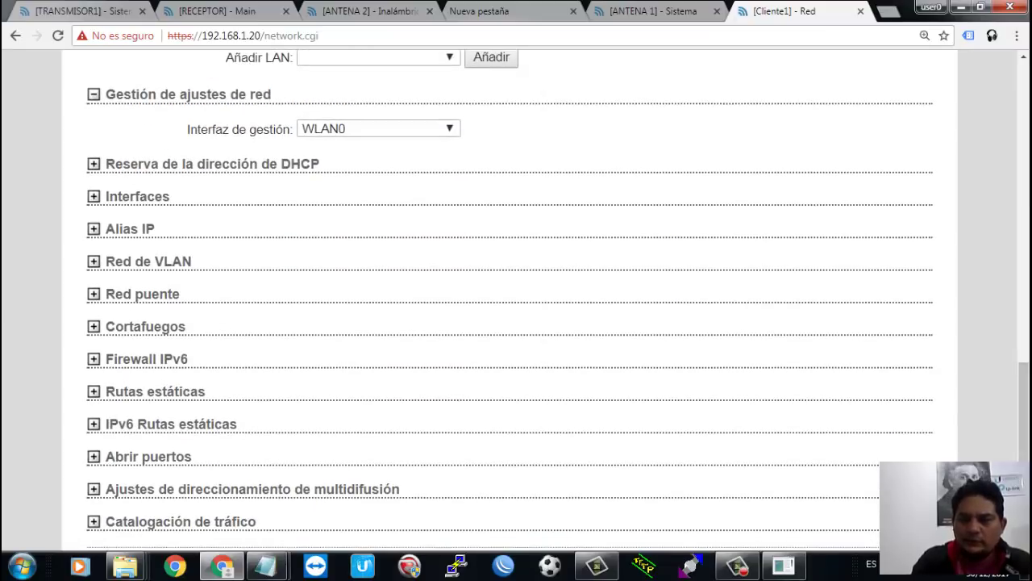
scroll(556, 303, down, 1)
click(875, 477)
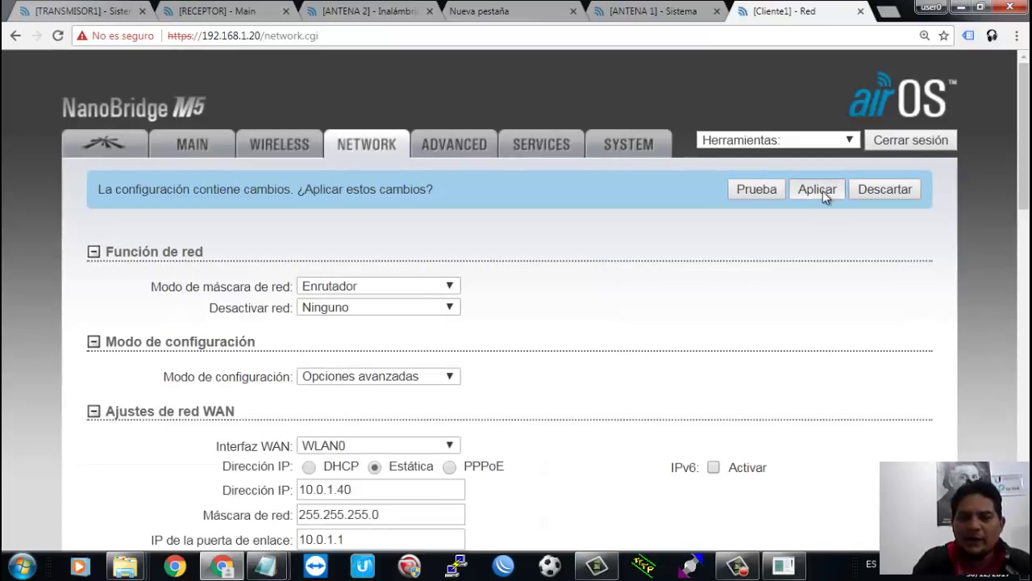
click(823, 191)
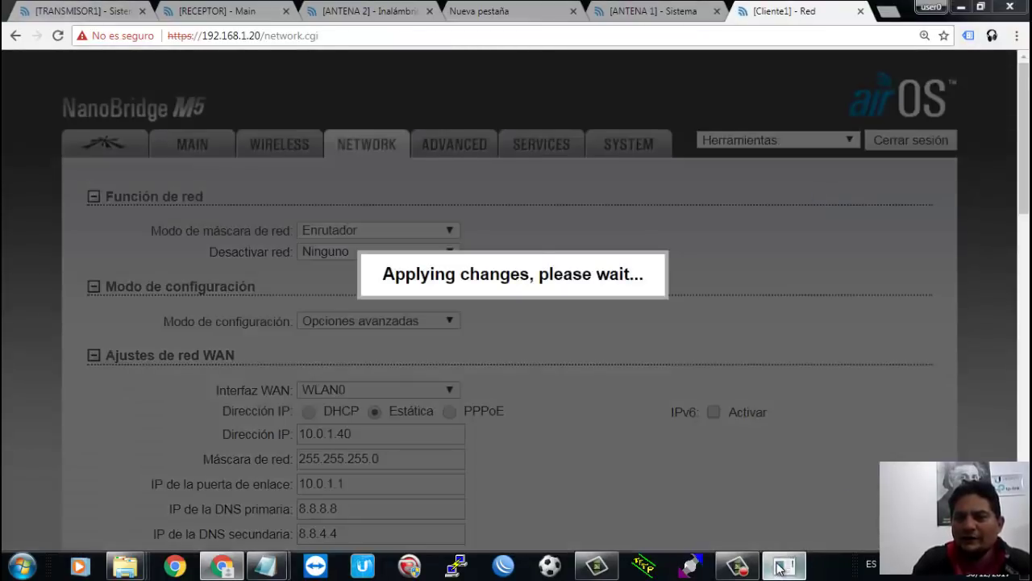
Step: Watch pings to 192.168.1.20 time out, then select the browser's address
click(779, 567)
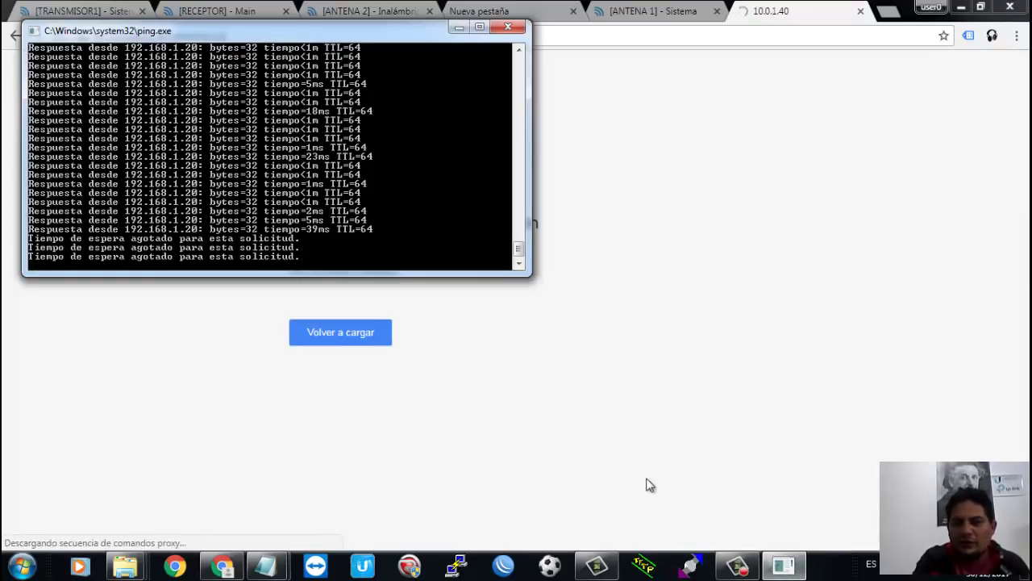
click(573, 37)
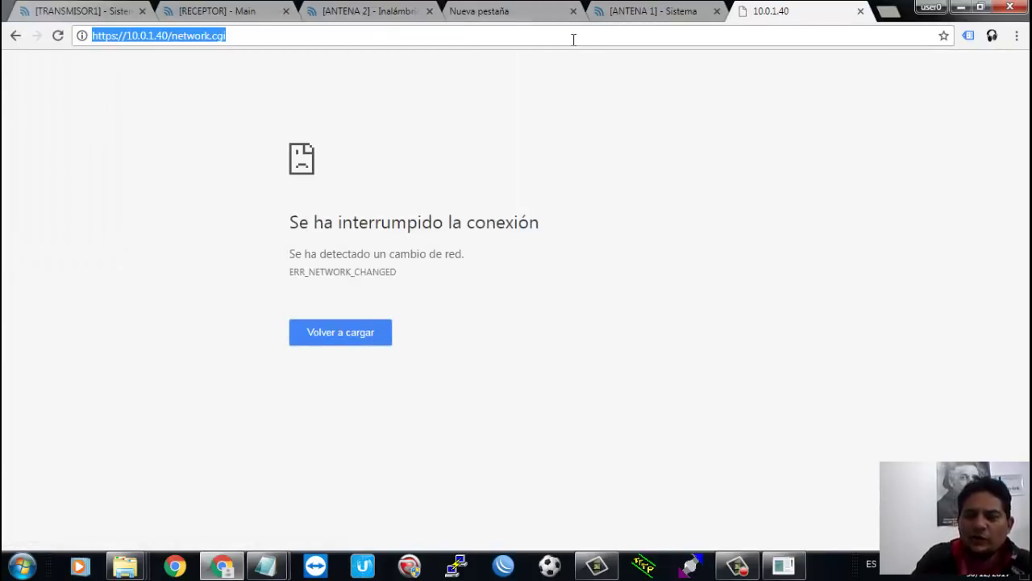
Step: Open the Local Area Connection properties via ncpa.cpl
key(BackSpace)
key(super+r)
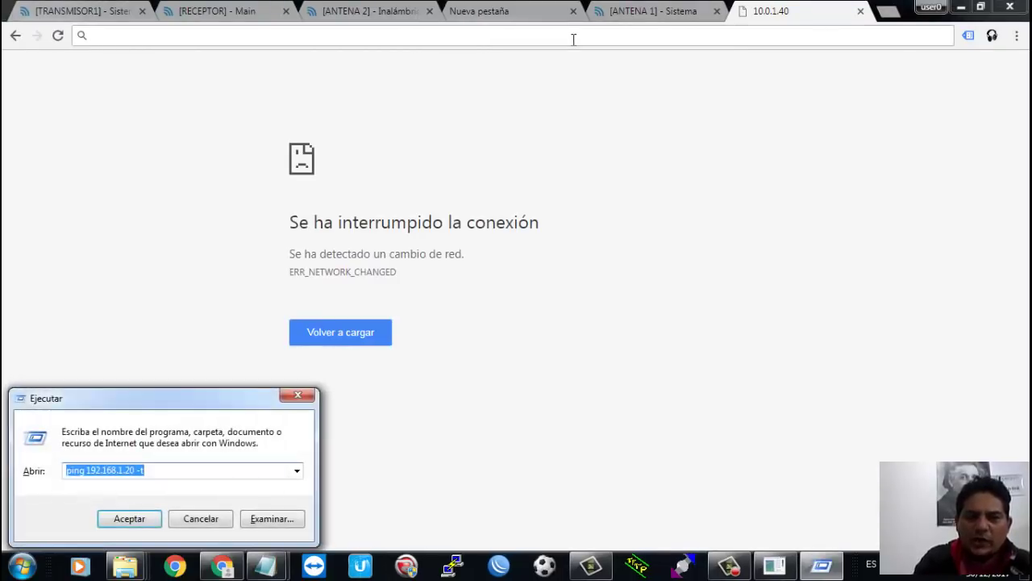
text(ncpa.cpl)
key(Return)
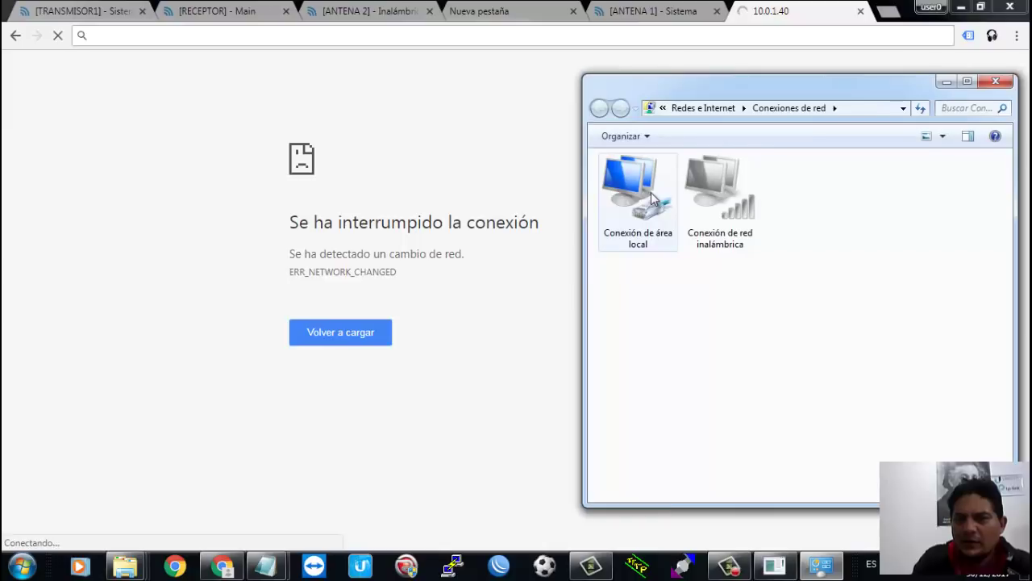
click(652, 196)
right_click(652, 196)
click(712, 339)
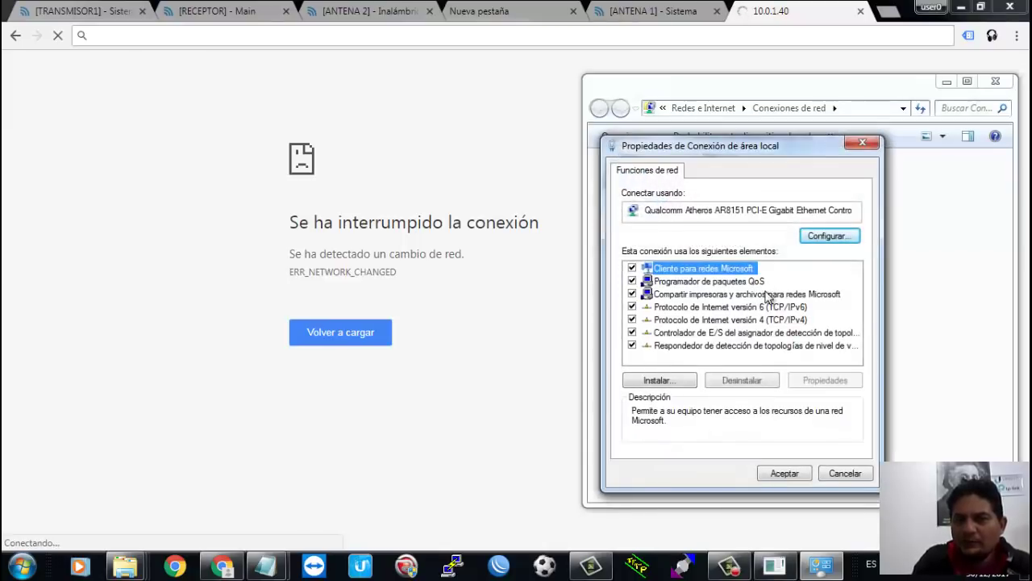
Step: Set IPv4 to obtain the IP address and DNS server automatically and confirm
double_click(763, 321)
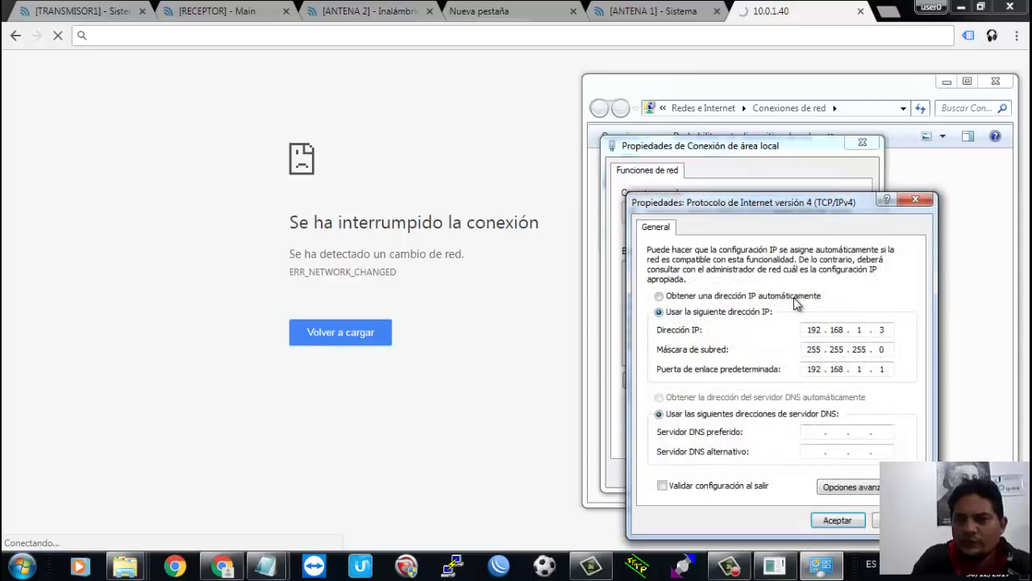
click(796, 300)
click(790, 397)
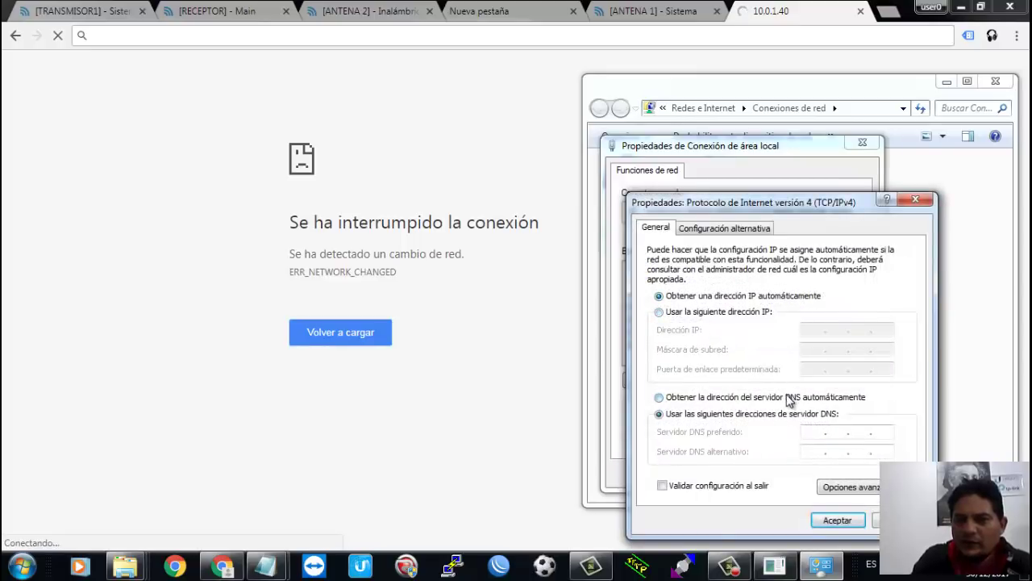
click(835, 521)
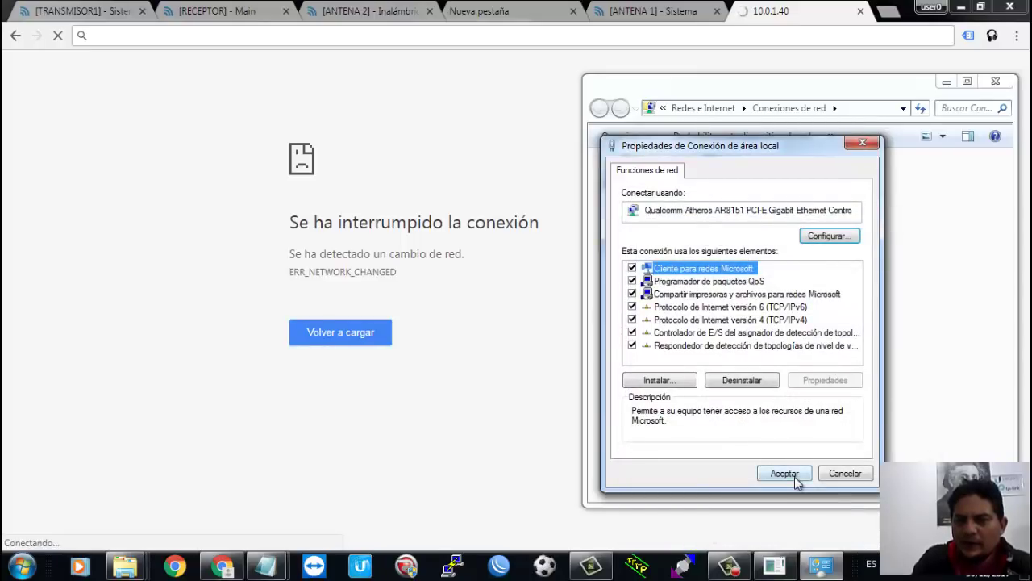
click(784, 473)
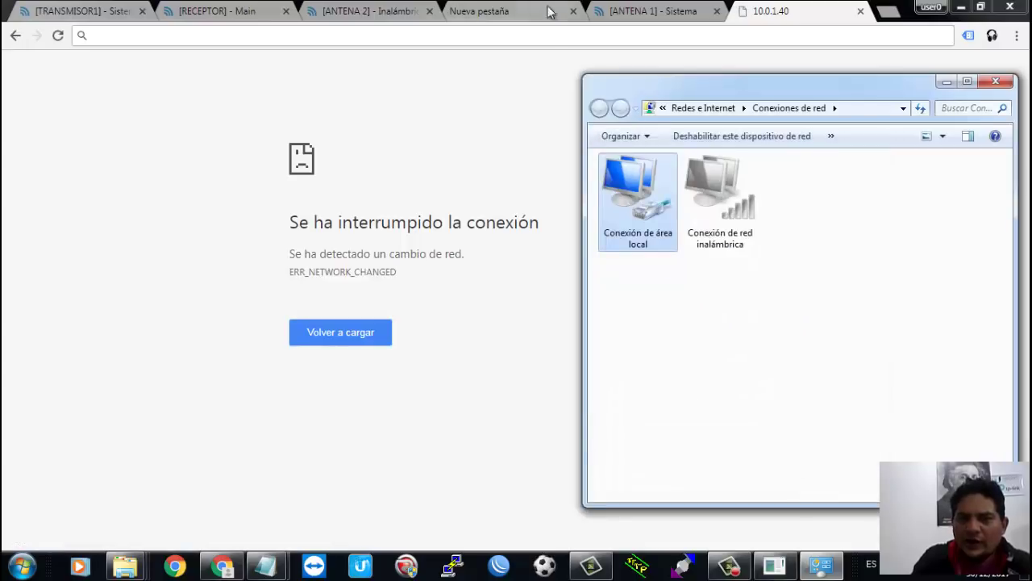
Step: Browse to the router's new address 192.168.8.1
click(549, 34)
text(192.168.8)
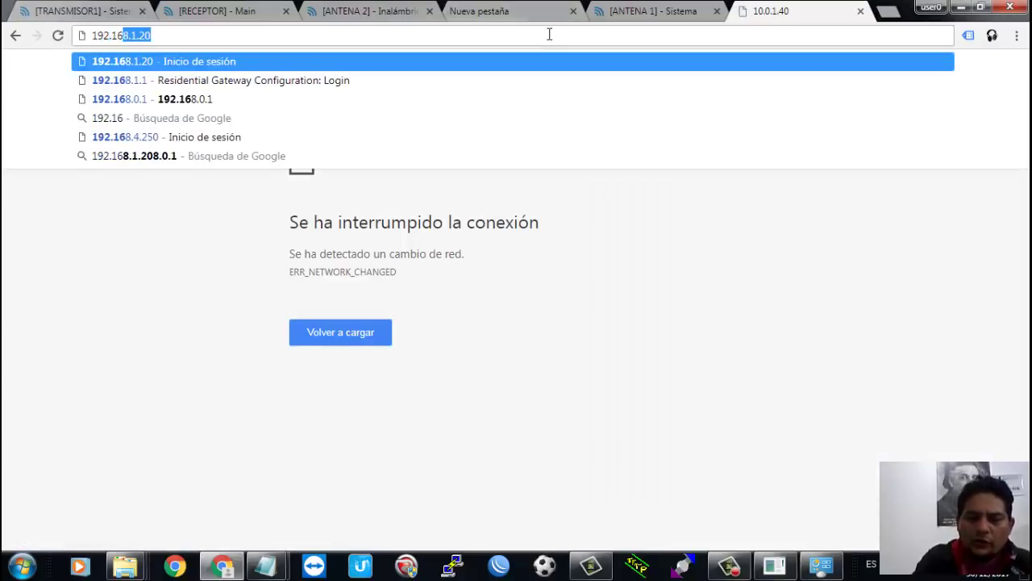
text(.1)
key(Return)
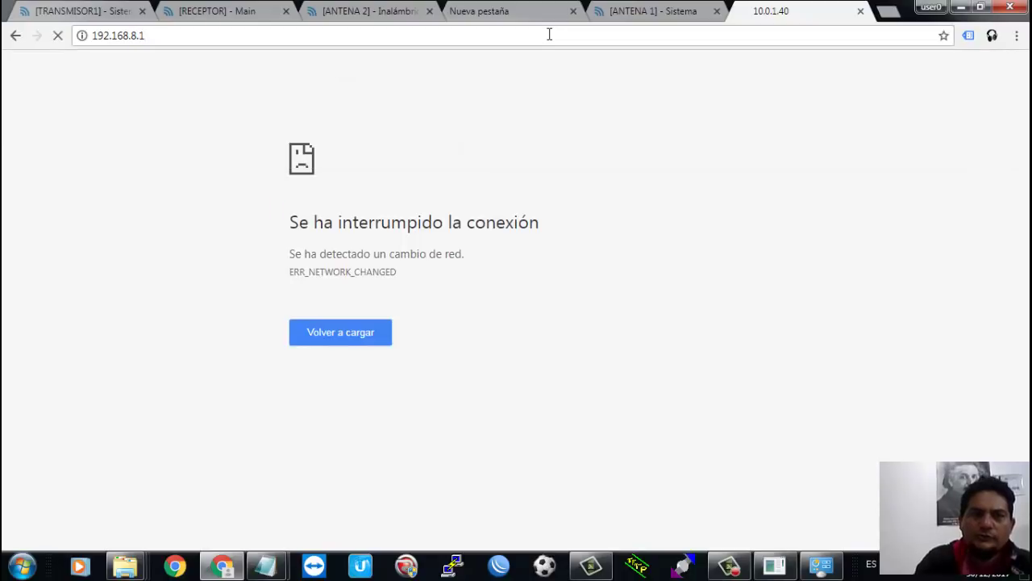